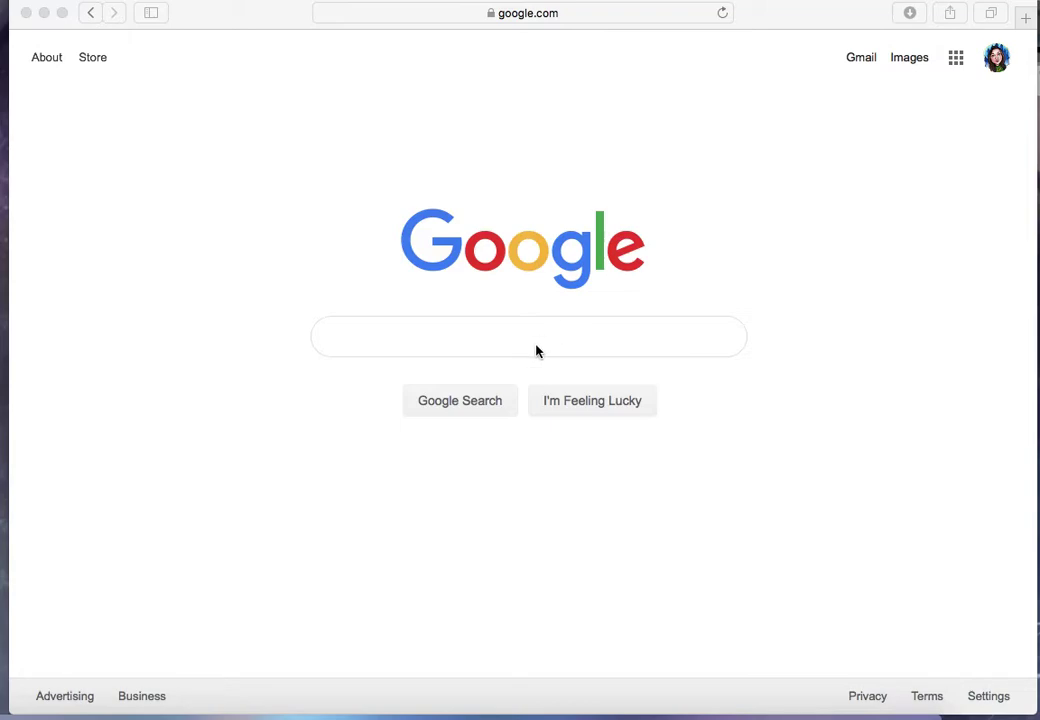
Step: Search Google for "scalloped borders" and show the image results
{"action": "left_click", "coordinate": [421, 343]}
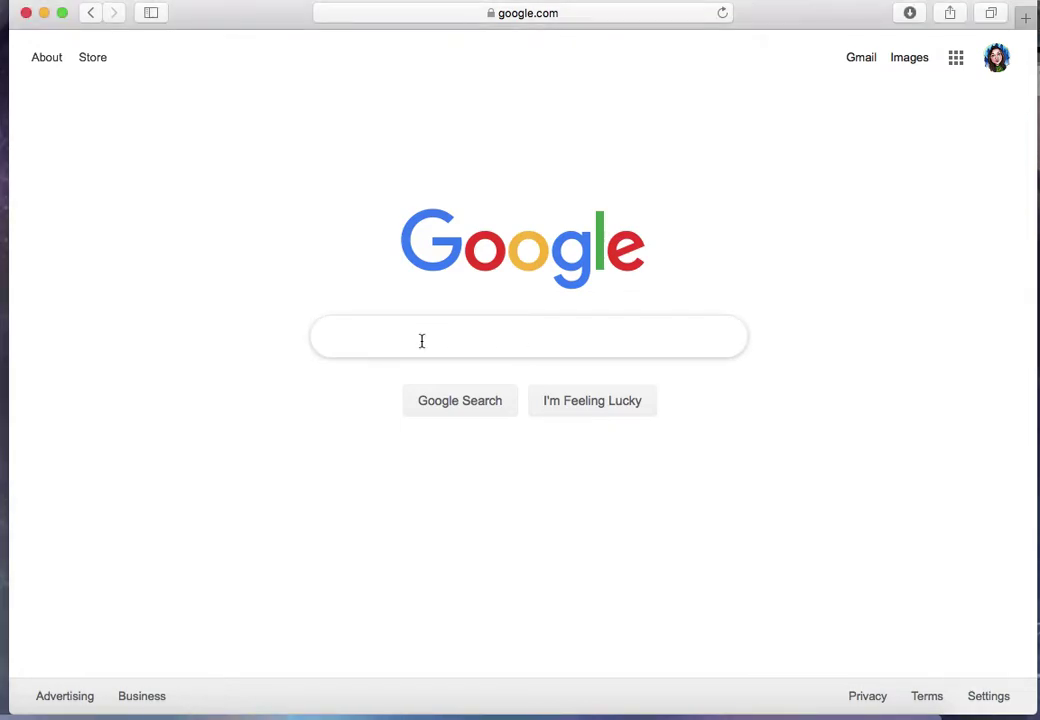
{"action": "type", "text": "sc"}
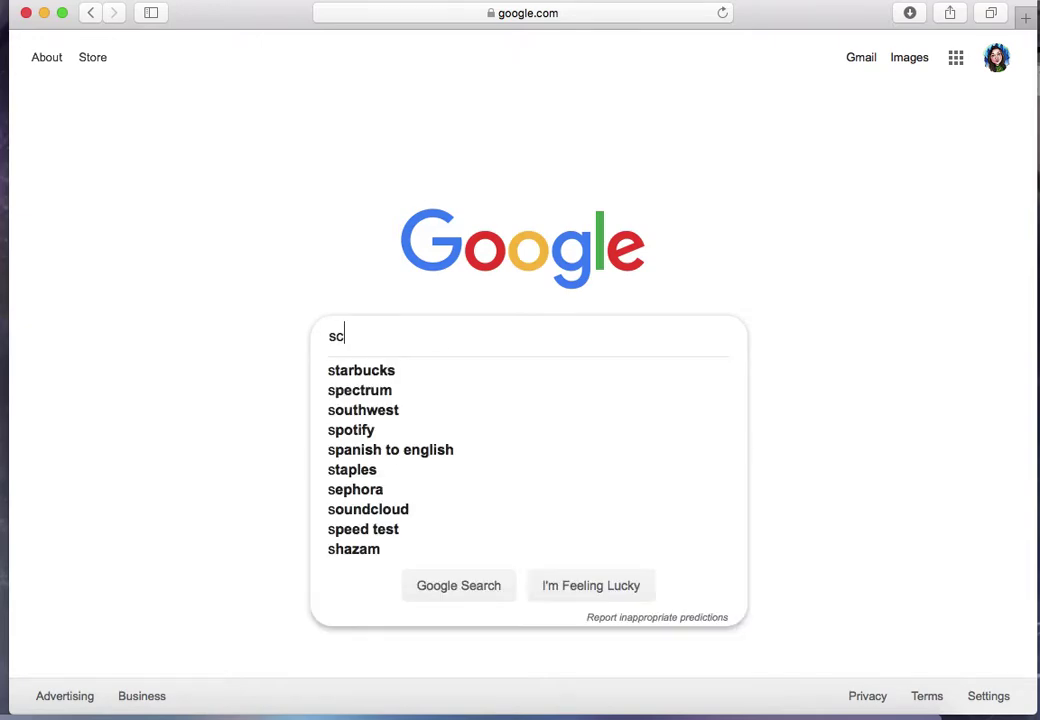
{"action": "type", "text": "all"}
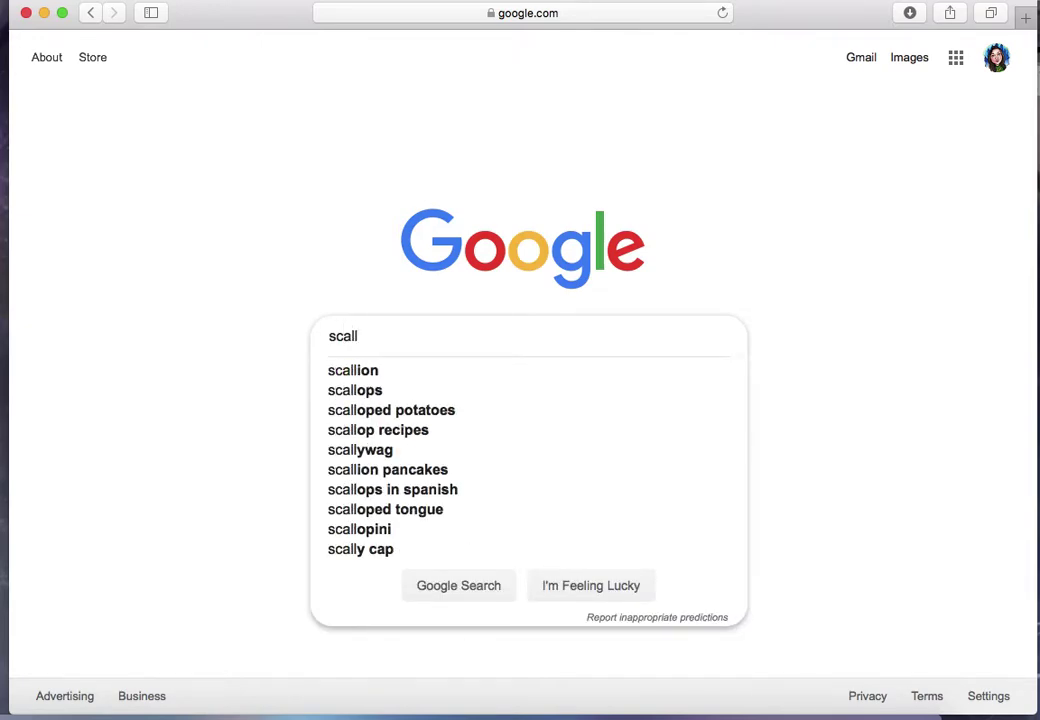
{"action": "type", "text": "opp"}
{"action": "key", "text": "BackSpace"}
{"action": "type", "text": "e"}
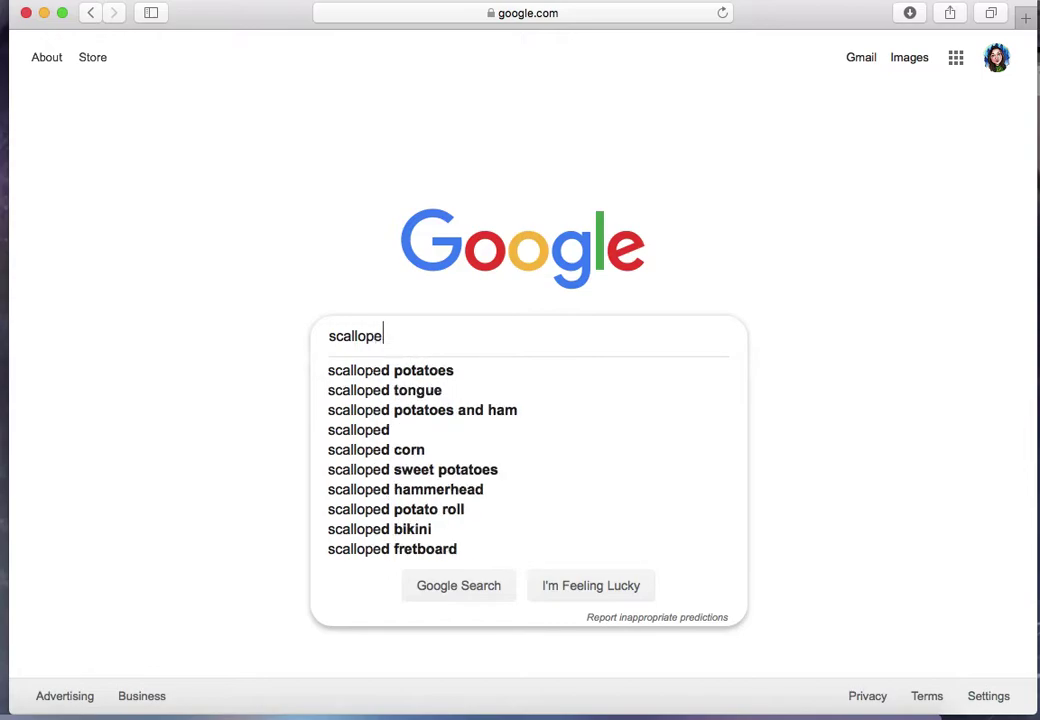
{"action": "type", "text": "d bo"}
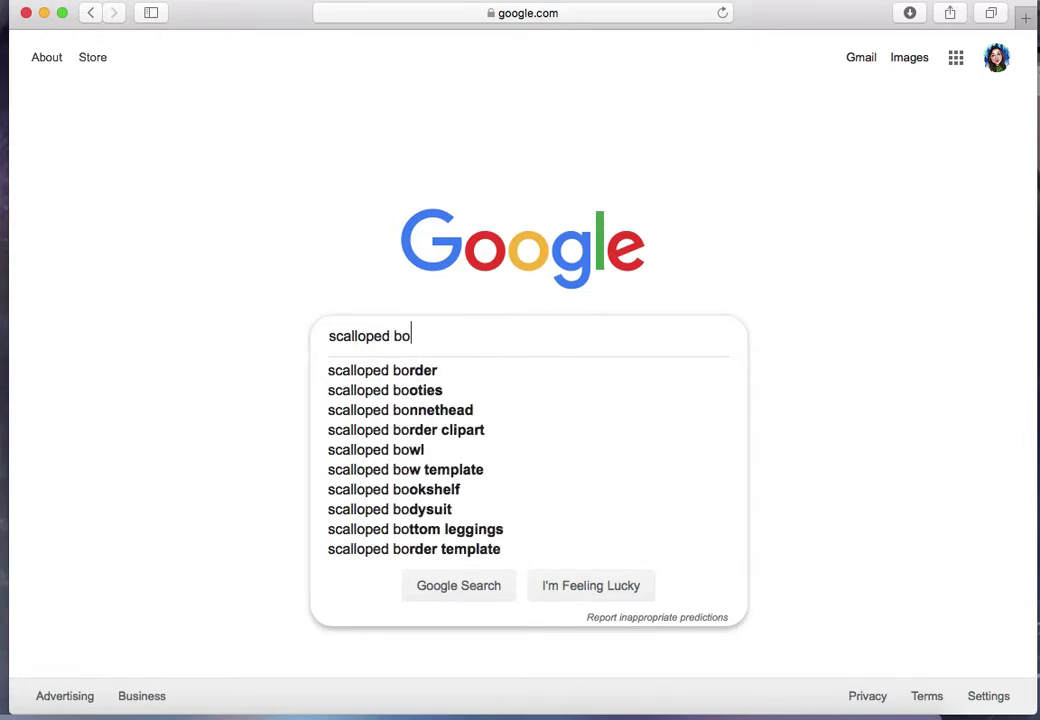
{"action": "key", "text": "Down"}
{"action": "type", "text": "s"}
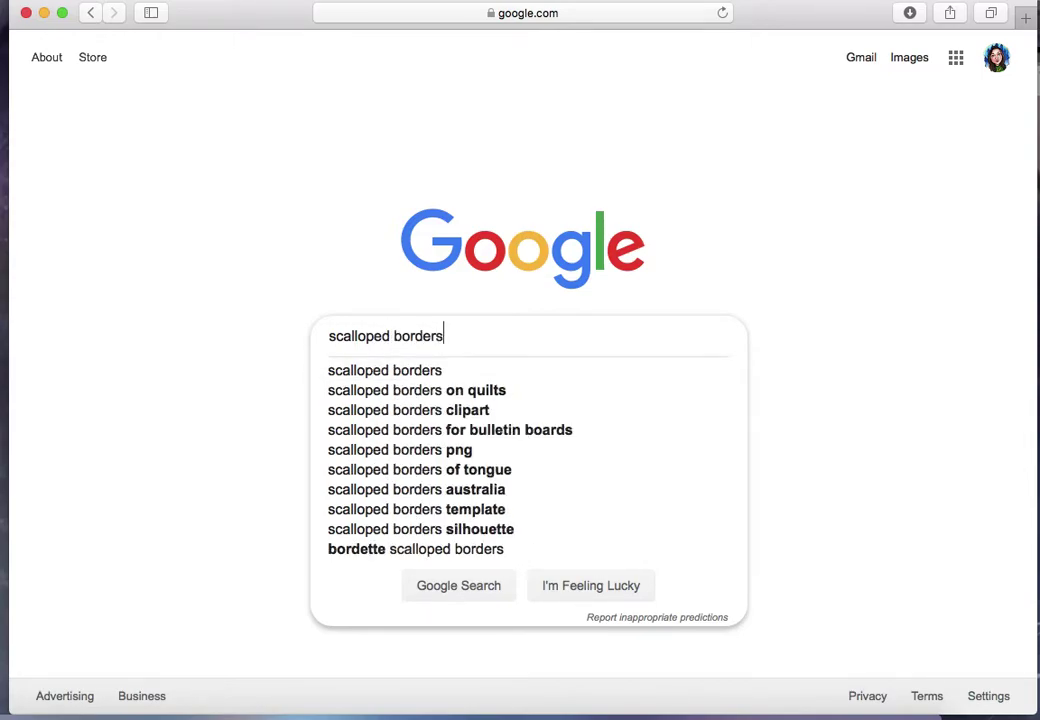
{"action": "key", "text": "Return"}
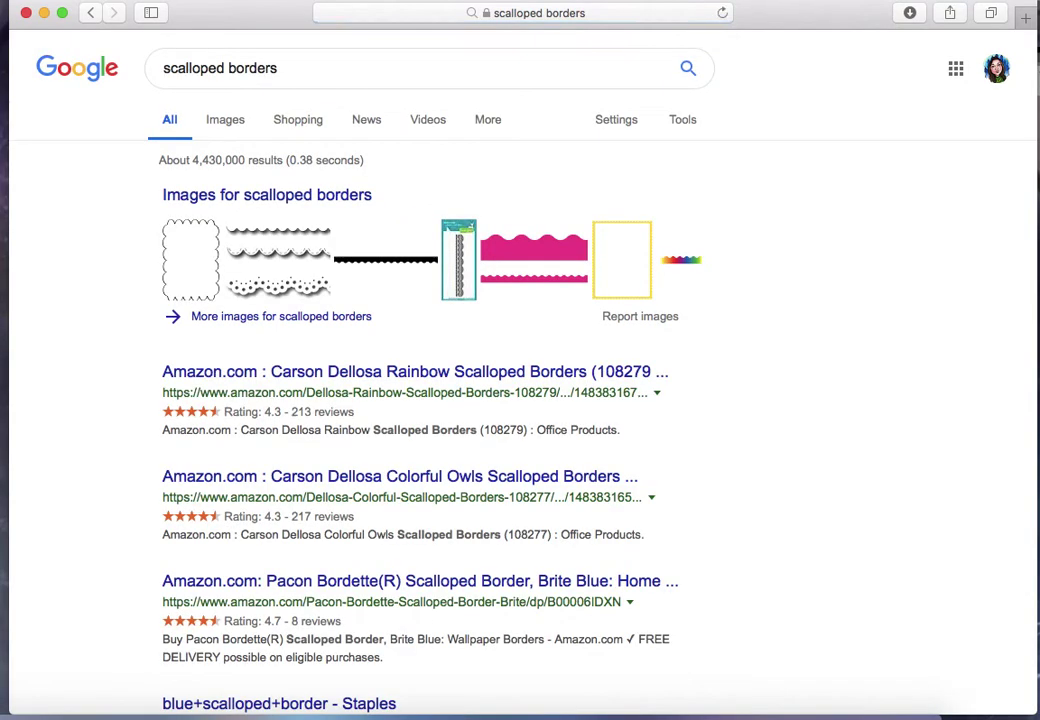
{"action": "left_click", "coordinate": [232, 121]}
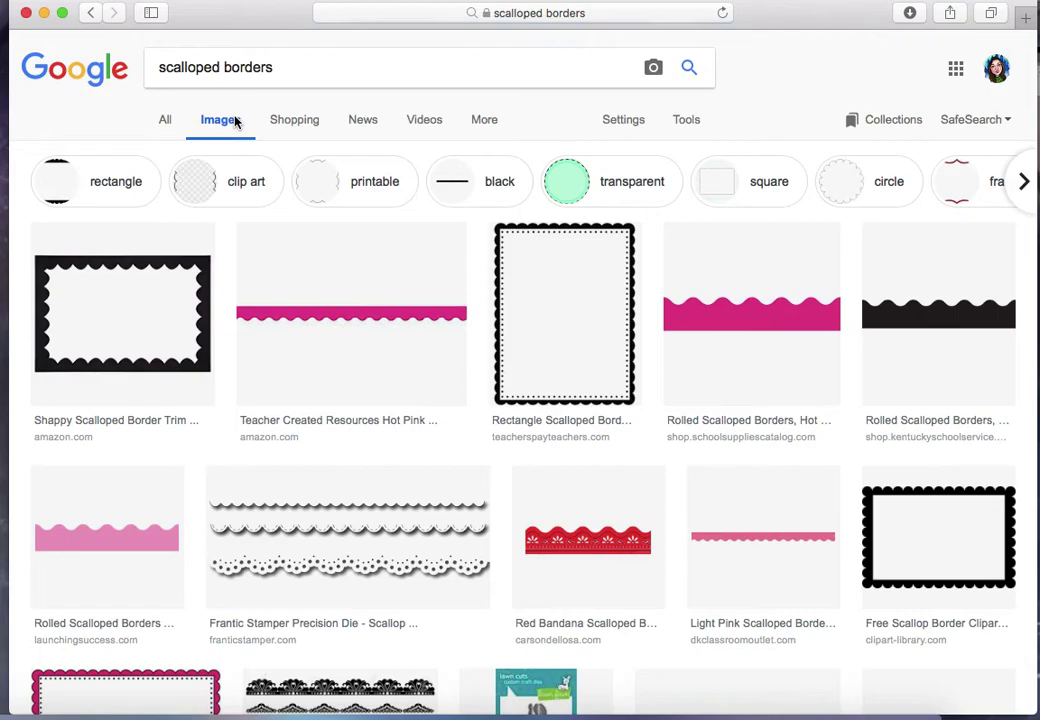
Step: Preview the light pink scalloped border trim image and three of its related border images
{"action": "scroll", "coordinate": [703, 523], "scroll_direction": "down", "scroll_amount": 5}
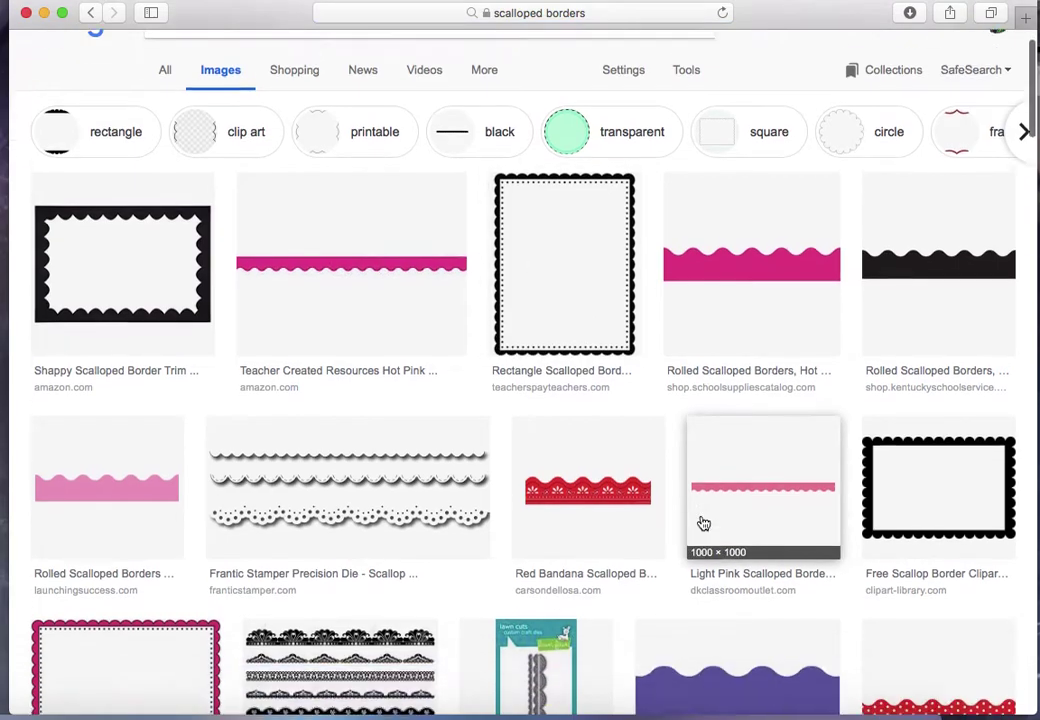
{"action": "scroll", "coordinate": [703, 523], "scroll_direction": "up", "scroll_amount": 4}
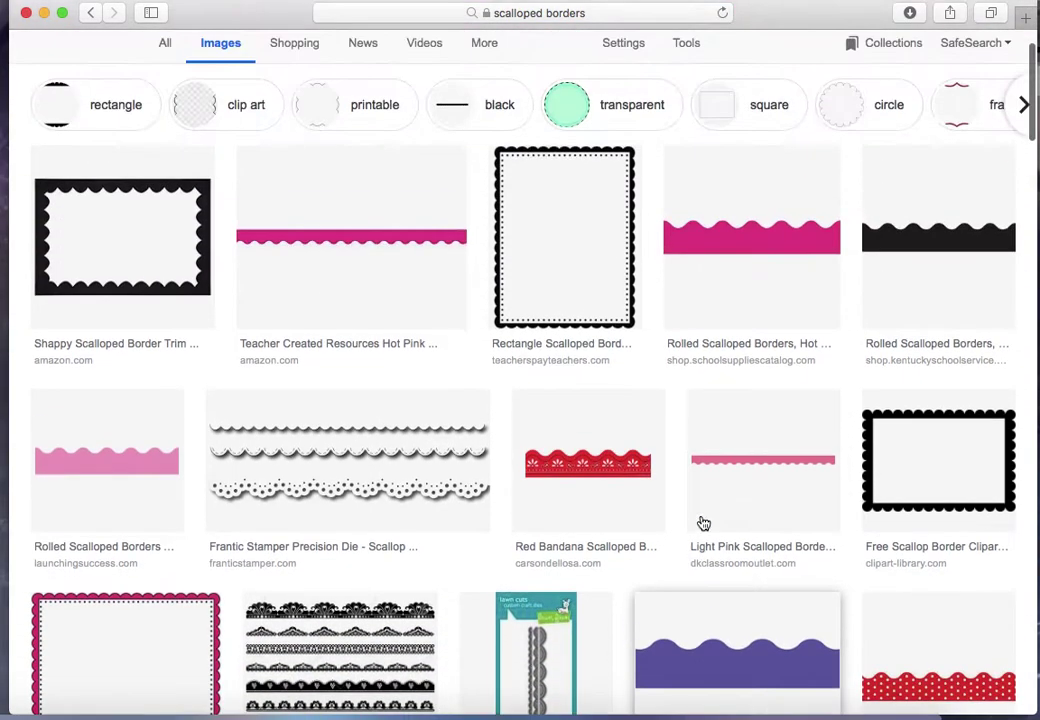
{"action": "left_click", "coordinate": [751, 457]}
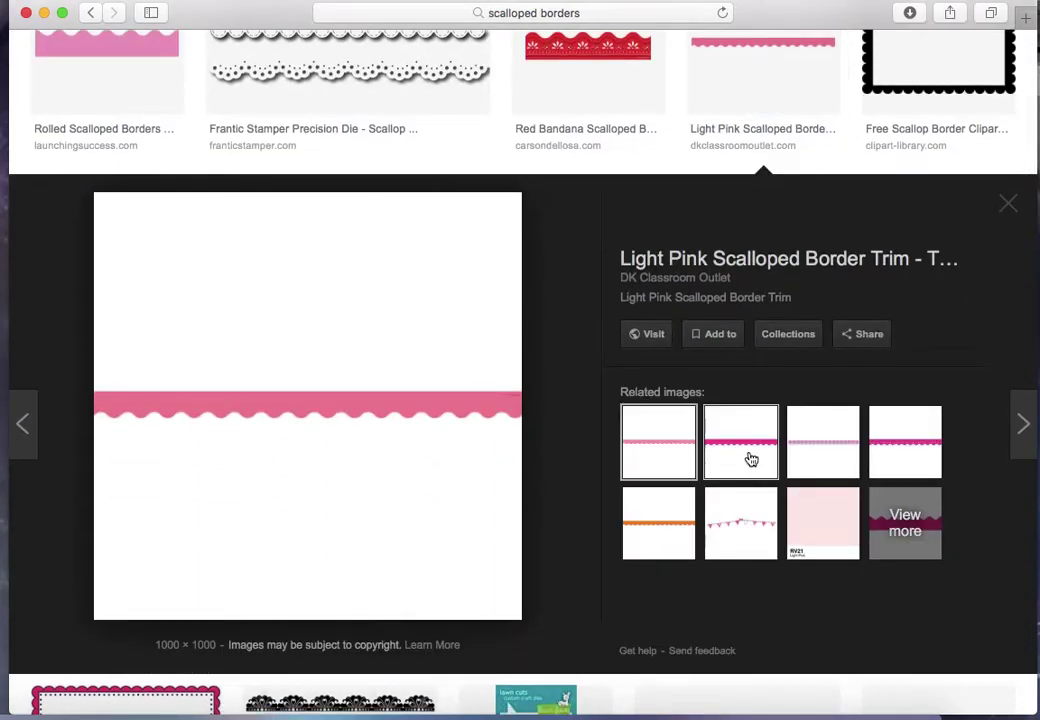
{"action": "left_click", "coordinate": [751, 459]}
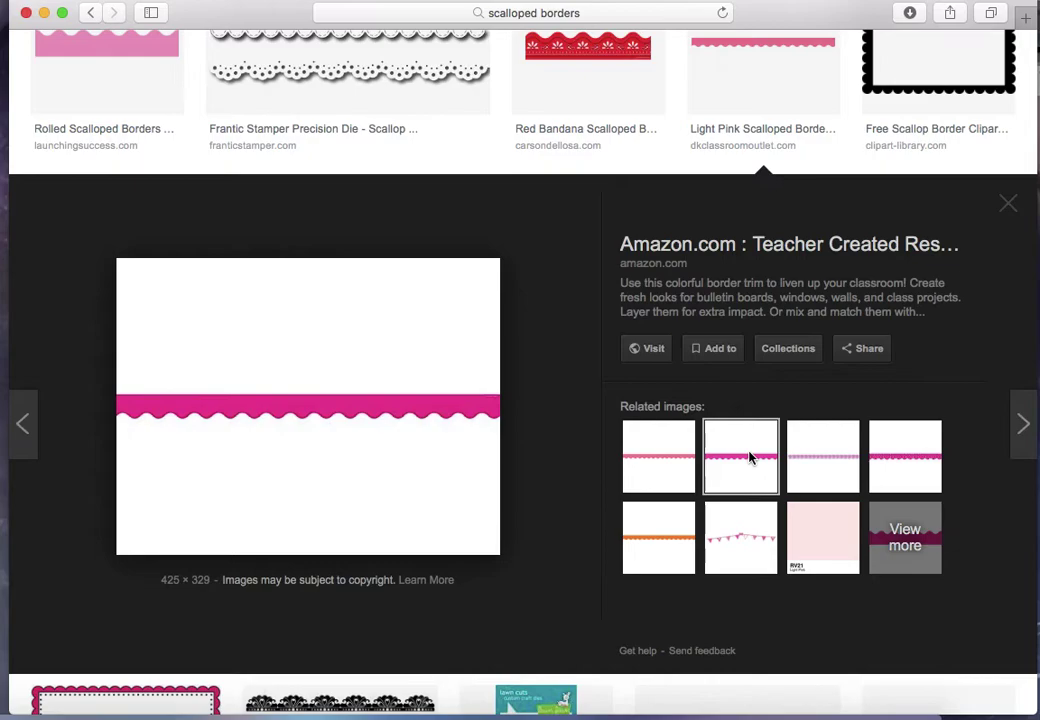
{"action": "left_click", "coordinate": [903, 472]}
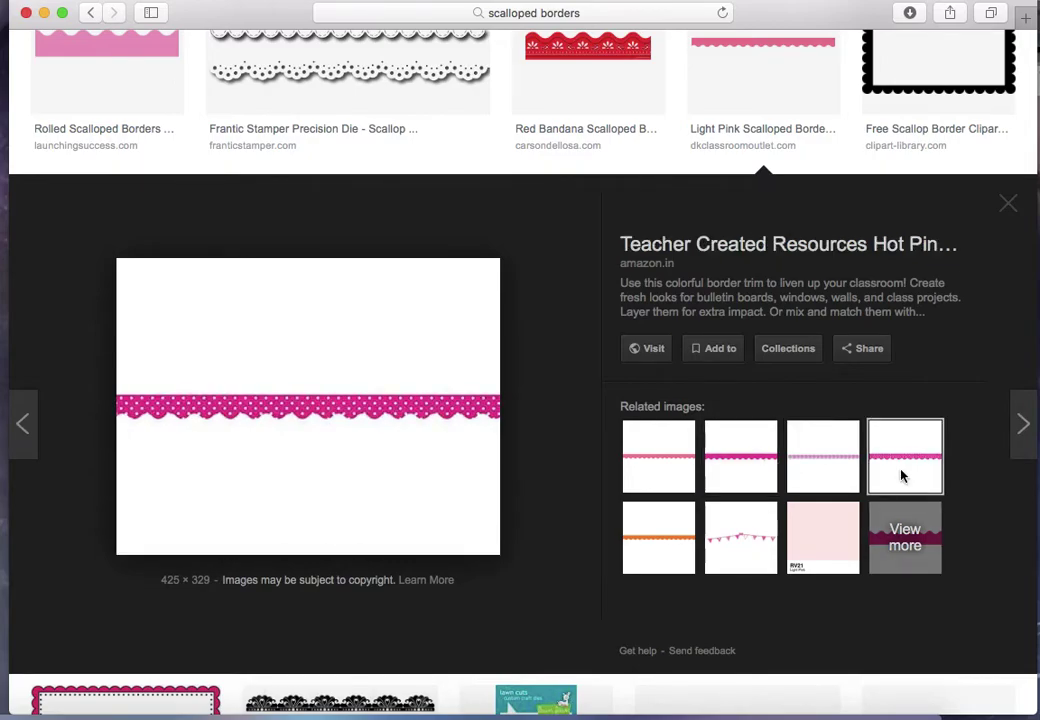
{"action": "left_click", "coordinate": [827, 464]}
Step: Find the printable "Scallop Borders: Set of 2 dies" template among the image results and copy its enlarged image
{"action": "scroll", "coordinate": [826, 464], "scroll_direction": "down", "scroll_amount": 5}
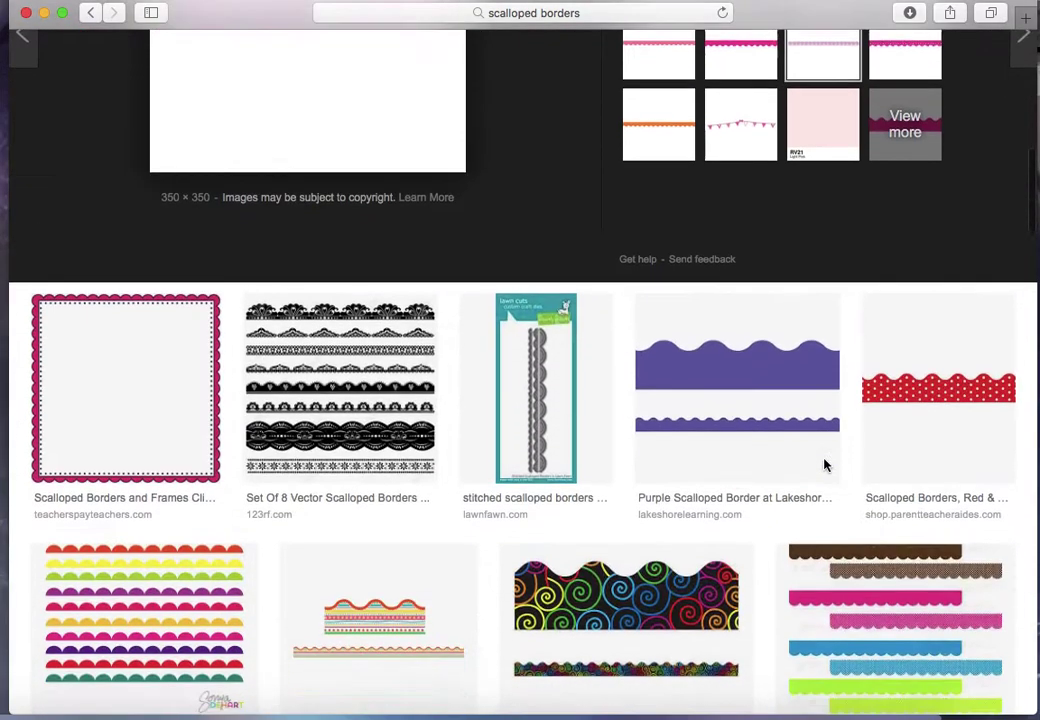
{"action": "scroll", "coordinate": [826, 465], "scroll_direction": "down", "scroll_amount": 3}
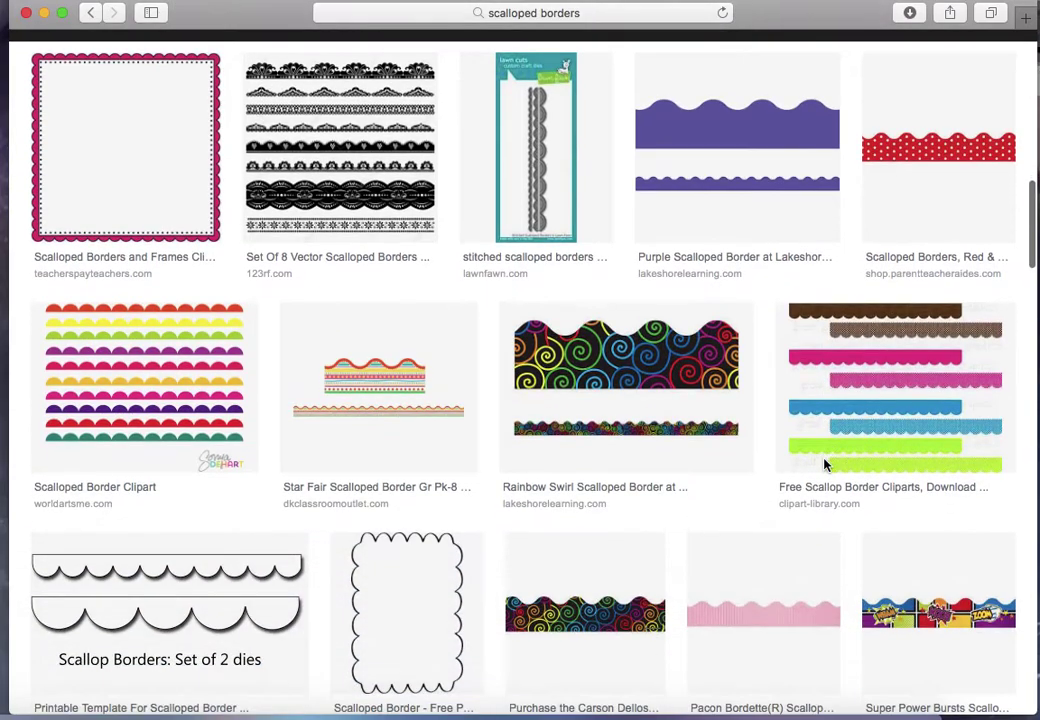
{"action": "scroll", "coordinate": [826, 465], "scroll_direction": "down", "scroll_amount": 3}
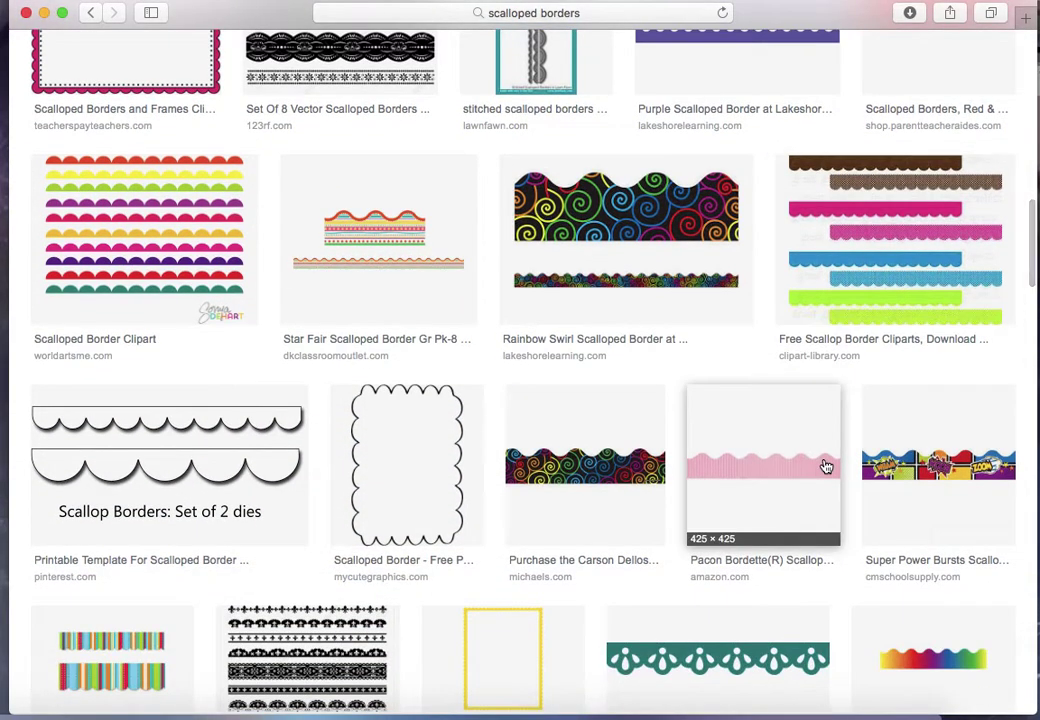
{"action": "scroll", "coordinate": [826, 466], "scroll_direction": "down", "scroll_amount": 4}
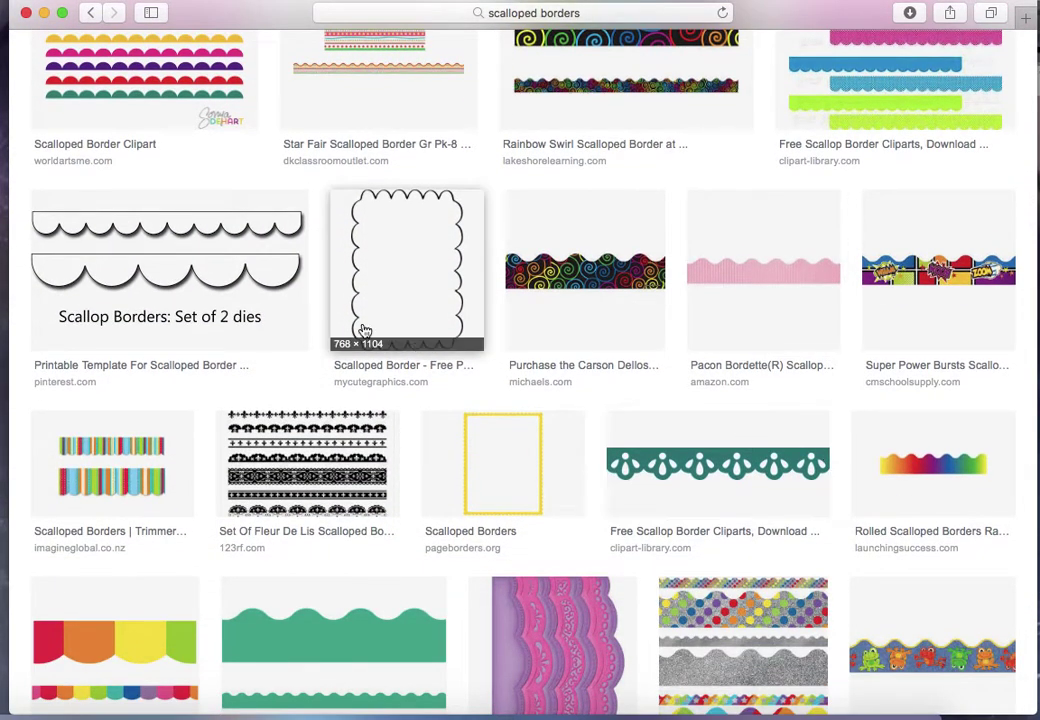
{"action": "left_click", "coordinate": [203, 274]}
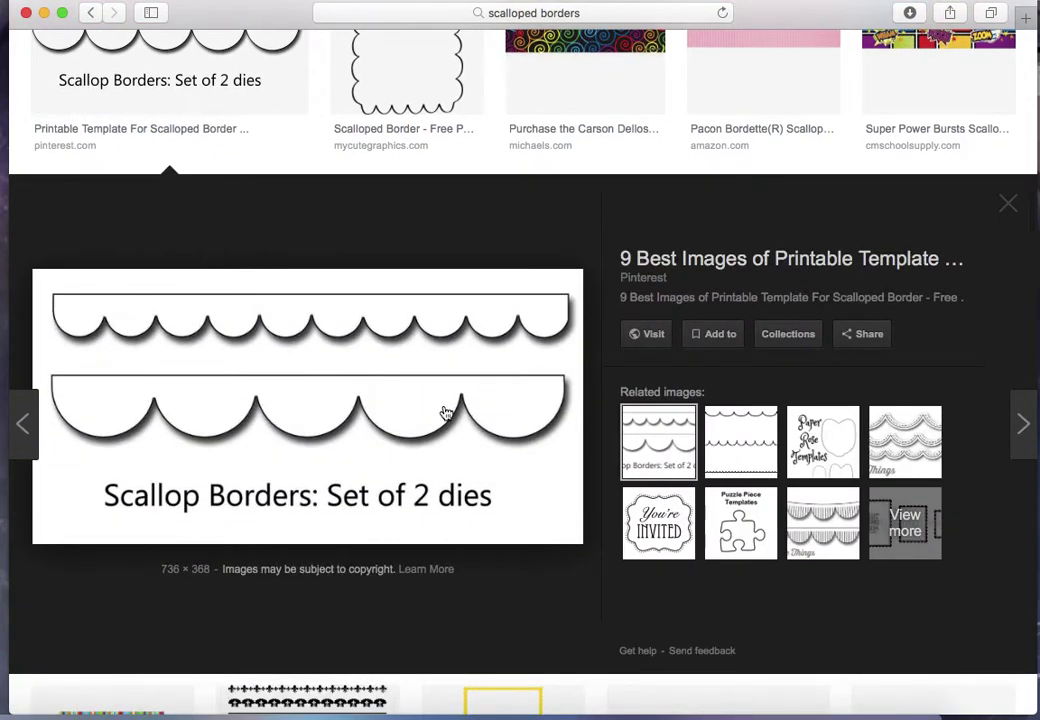
{"action": "right_click", "coordinate": [418, 346]}
{"action": "mouse_move", "coordinate": [472, 679]}
{"action": "left_click", "coordinate": [471, 652]}
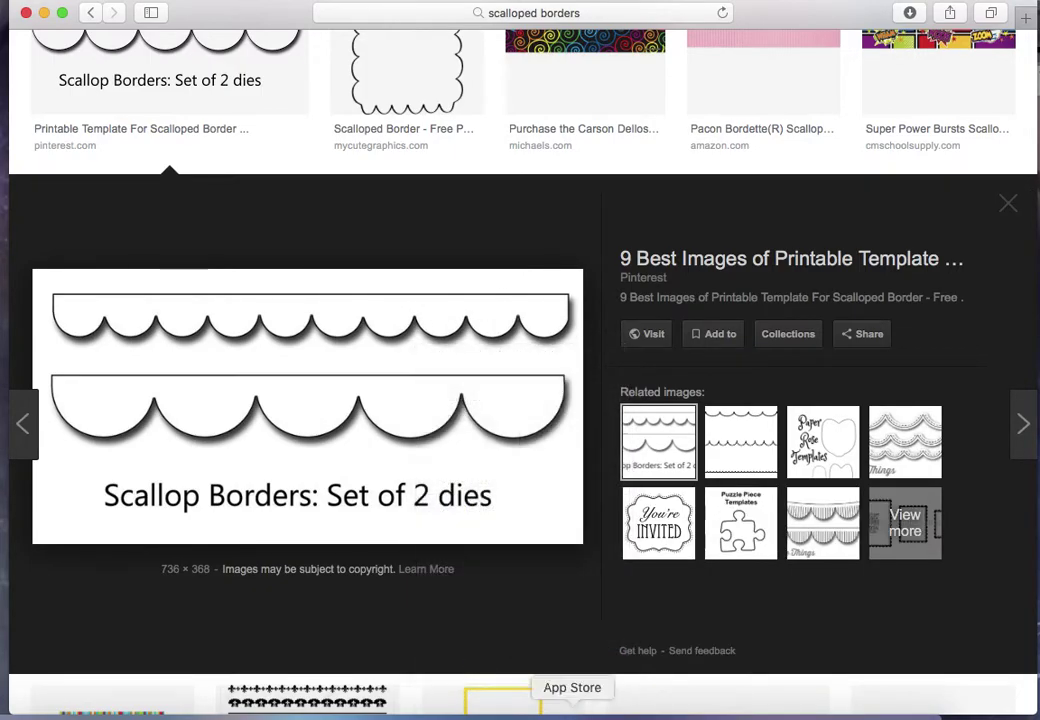
Step: Switch to Silhouette Studio and paste the copied scallop border image on the empty area beside the cutting mat
{"action": "left_click", "coordinate": [388, 712]}
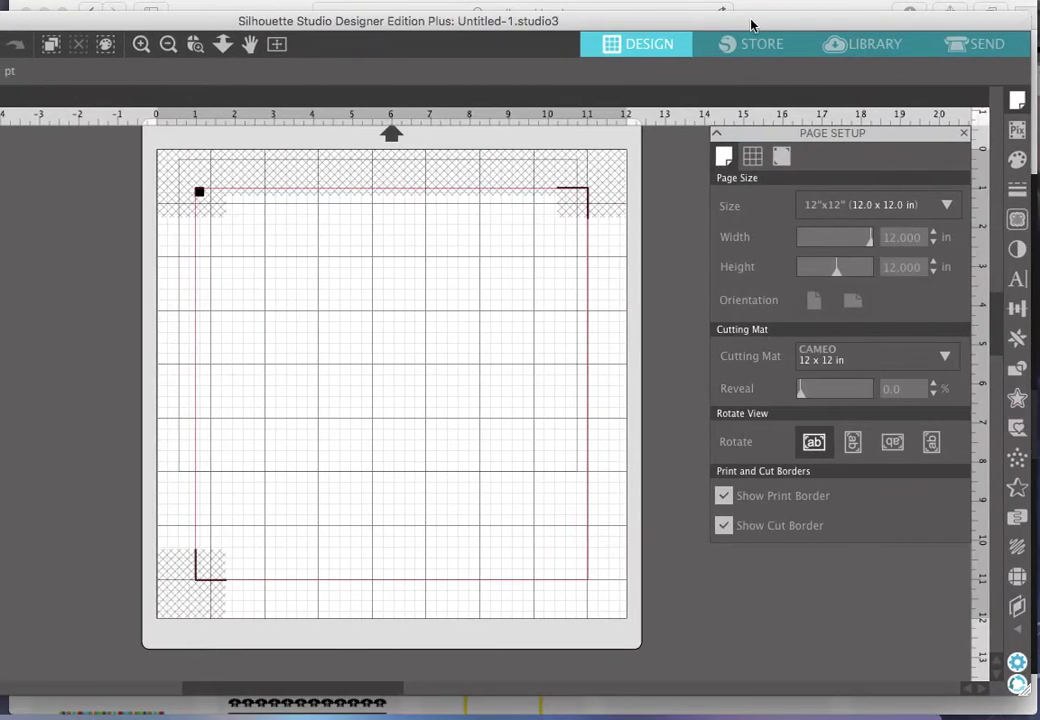
{"action": "left_click", "coordinate": [173, 43]}
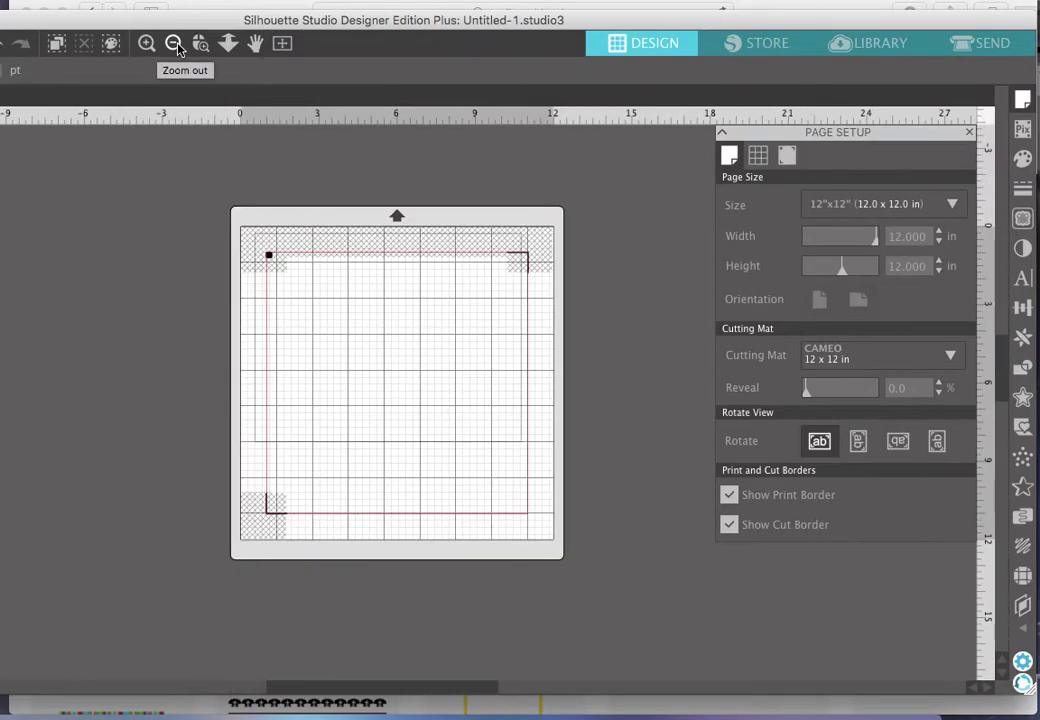
{"action": "right_click", "coordinate": [143, 183]}
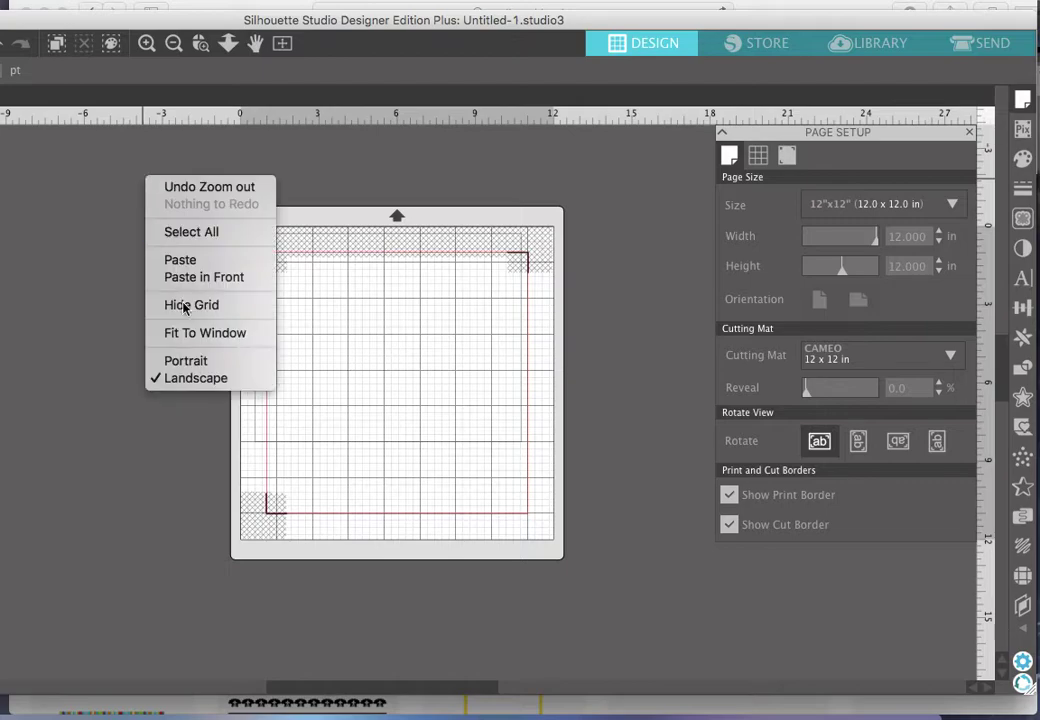
{"action": "left_click", "coordinate": [172, 260]}
{"action": "left_click_drag", "start_coordinate": [360, 385], "coordinate": [598, 262]}
{"action": "left_click", "coordinate": [600, 263]}
{"action": "scroll", "coordinate": [600, 263], "scroll_direction": "right", "scroll_amount": 5}
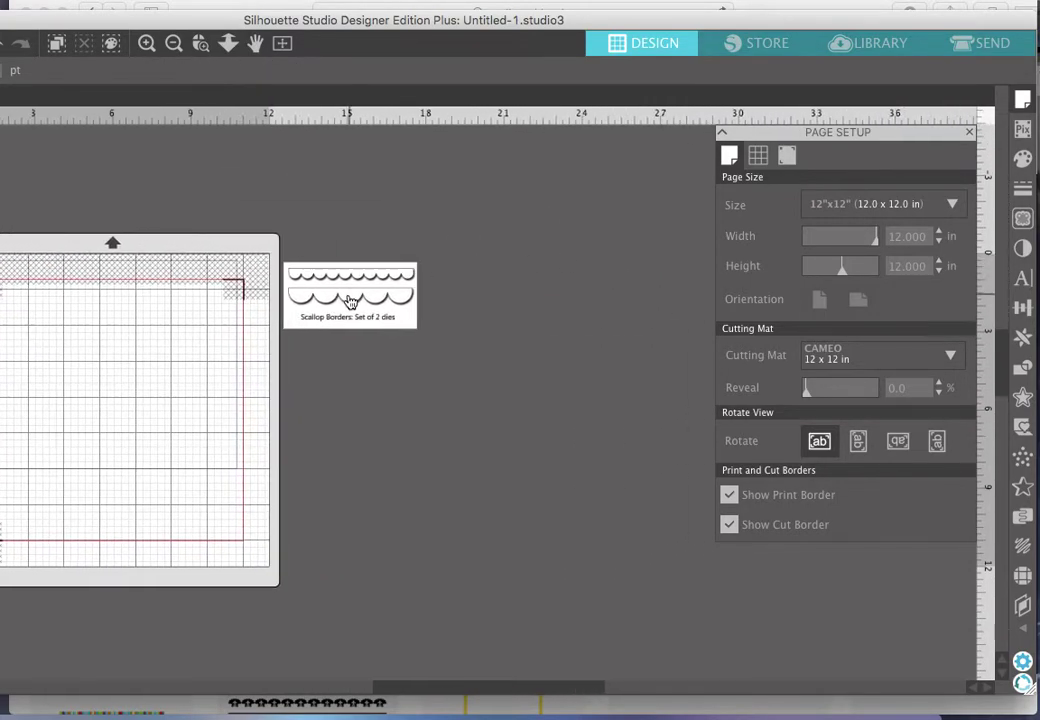
{"action": "left_click_drag", "start_coordinate": [348, 297], "coordinate": [397, 297]}
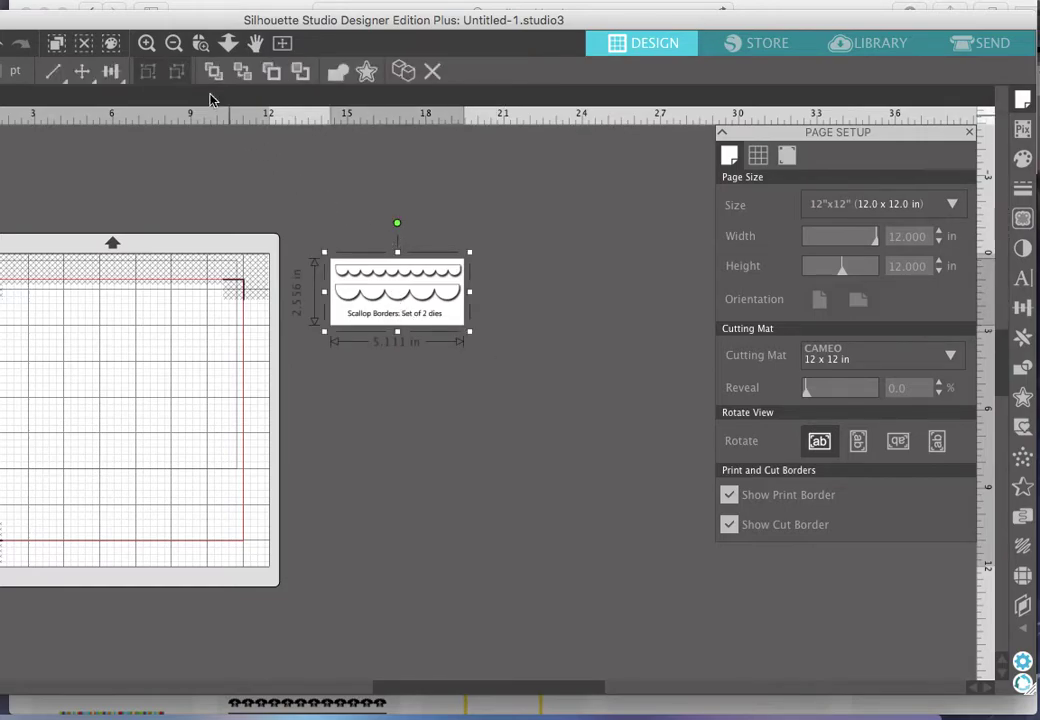
Step: Start a trace of the pasted border image with a trace area about 7 by 3.35 in around it, and examine the preview
{"action": "left_click", "coordinate": [146, 43]}
{"action": "left_click", "coordinate": [146, 43]}
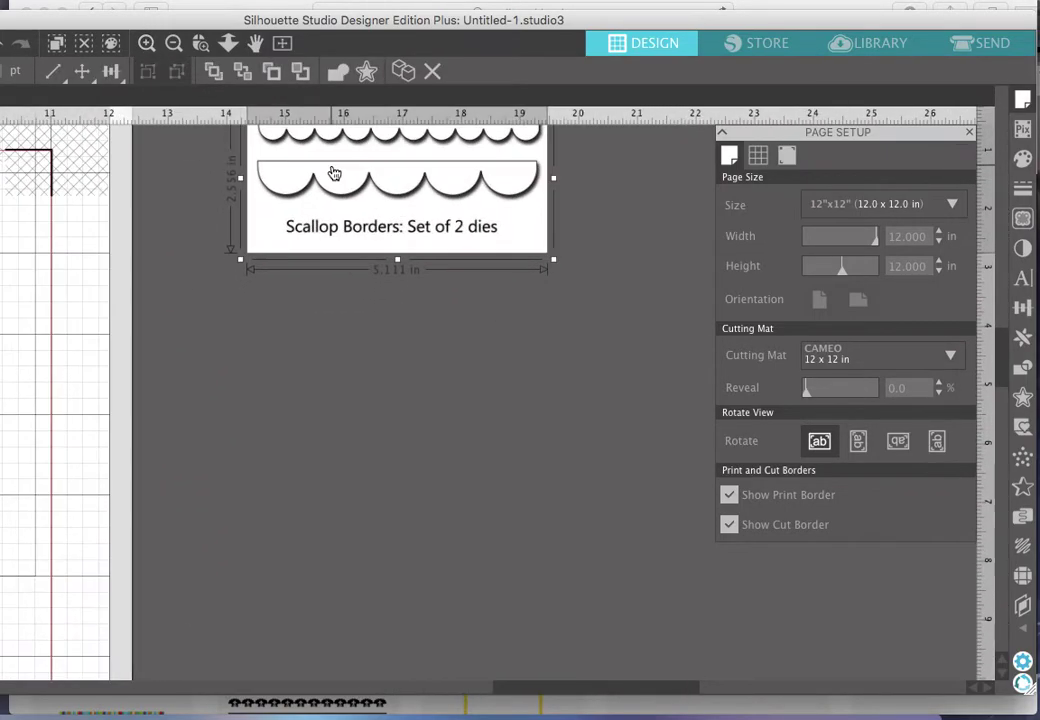
{"action": "scroll", "coordinate": [332, 169], "scroll_direction": "up", "scroll_amount": 1}
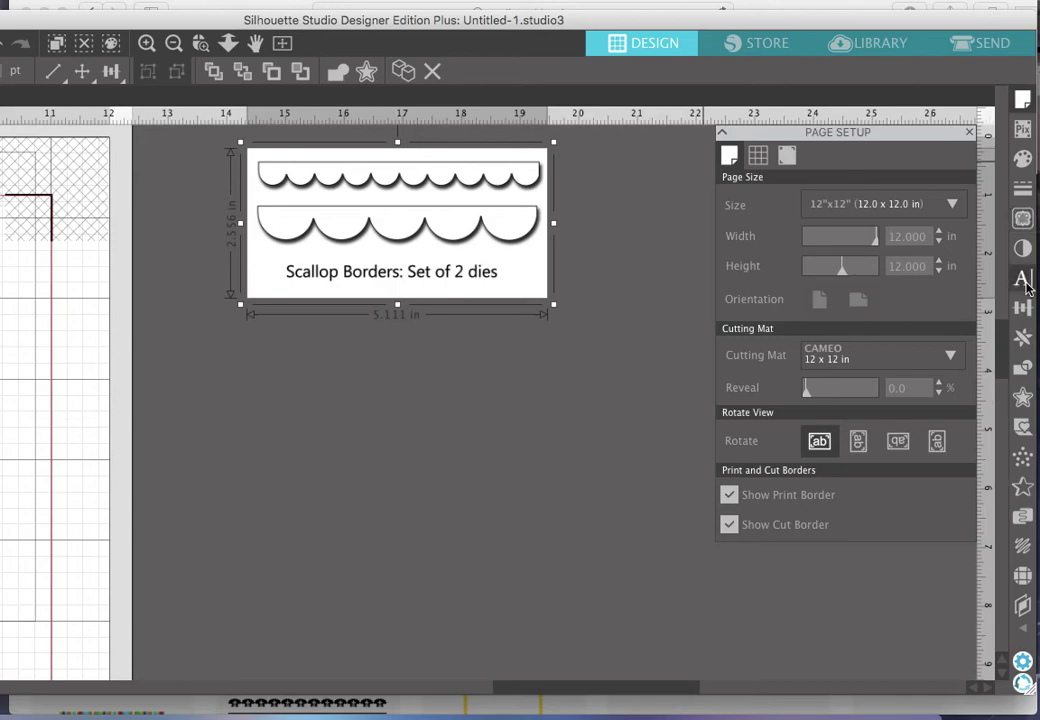
{"action": "left_click", "coordinate": [1022, 219]}
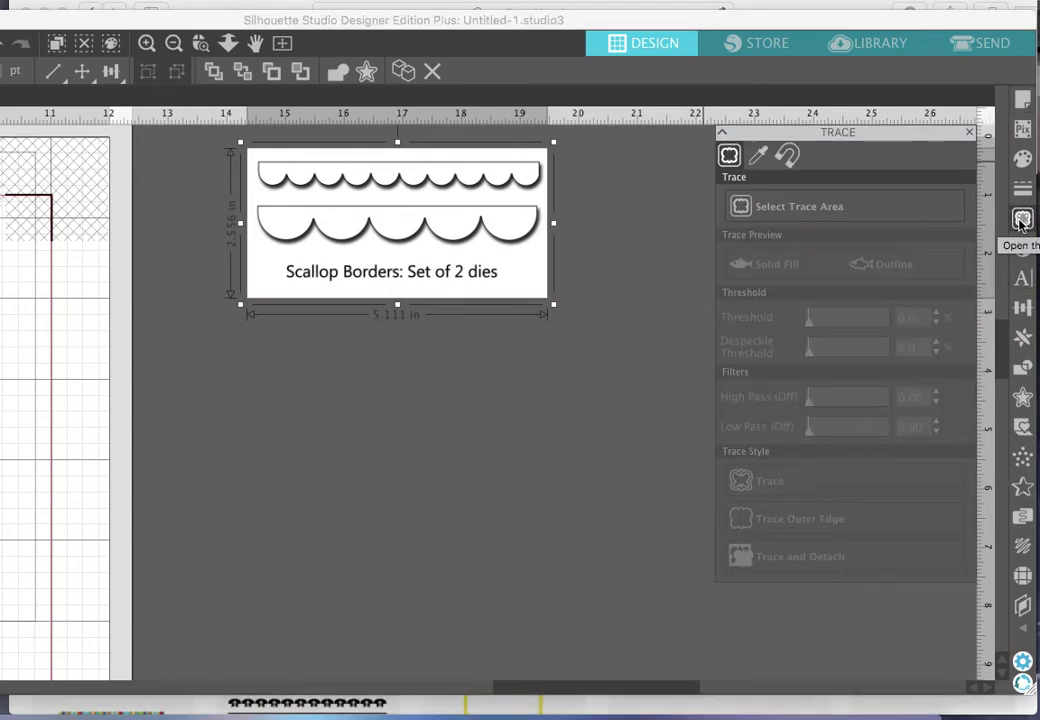
{"action": "left_click", "coordinate": [862, 210]}
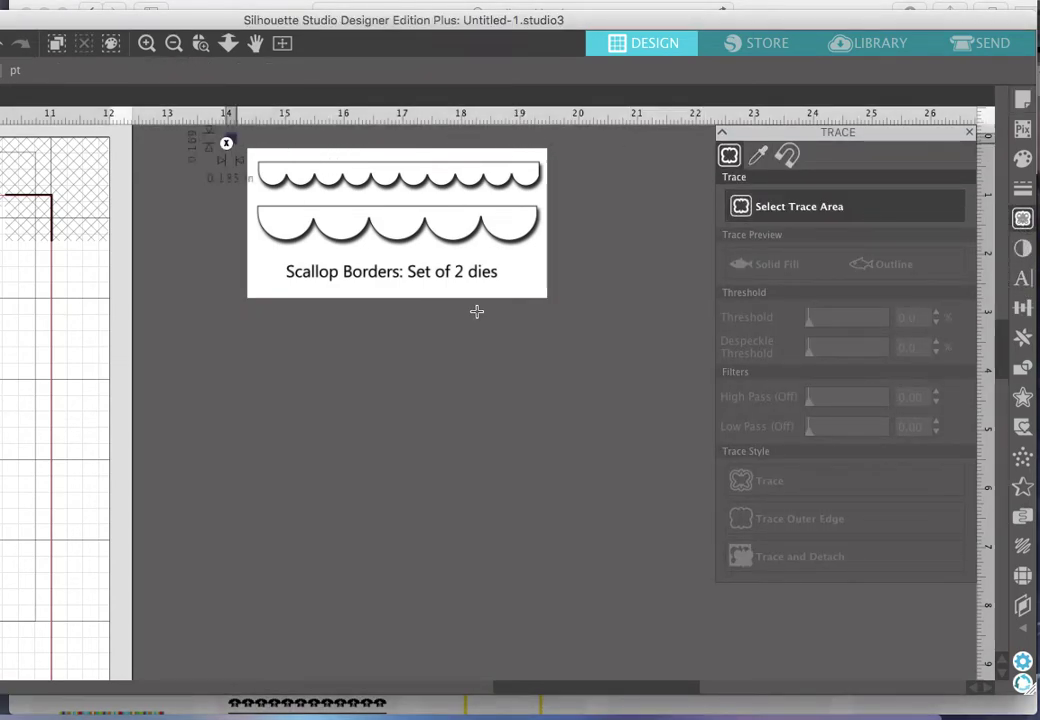
{"action": "left_click_drag", "start_coordinate": [225, 133], "coordinate": [638, 330]}
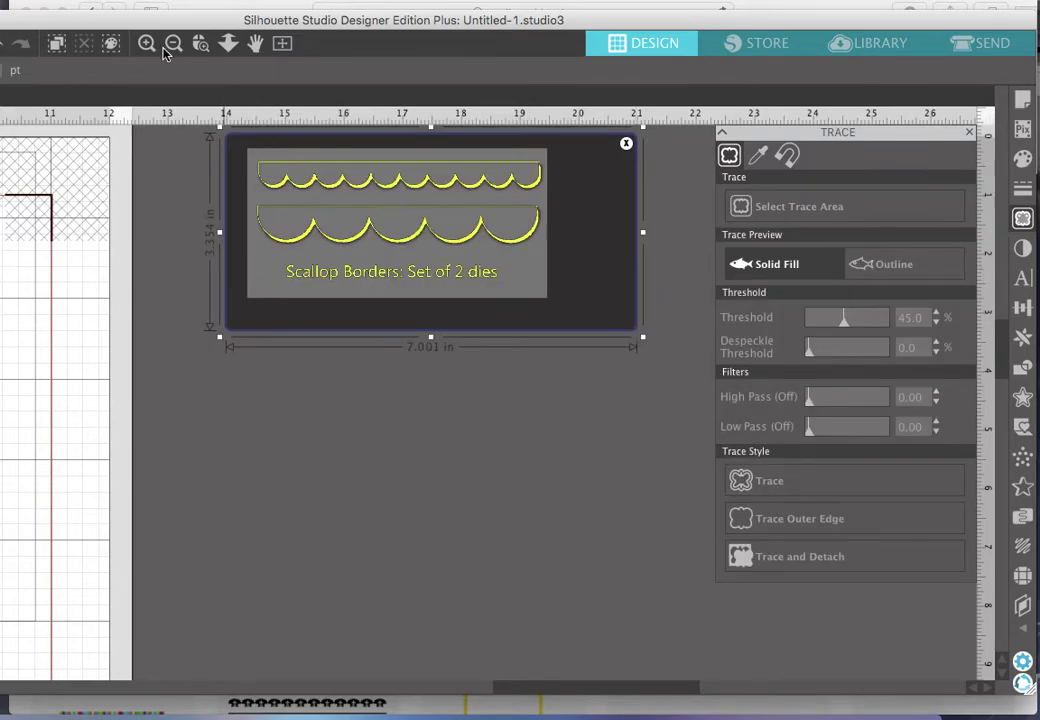
{"action": "left_click", "coordinate": [146, 43]}
{"action": "scroll", "coordinate": [330, 260], "scroll_direction": "up", "scroll_amount": 3}
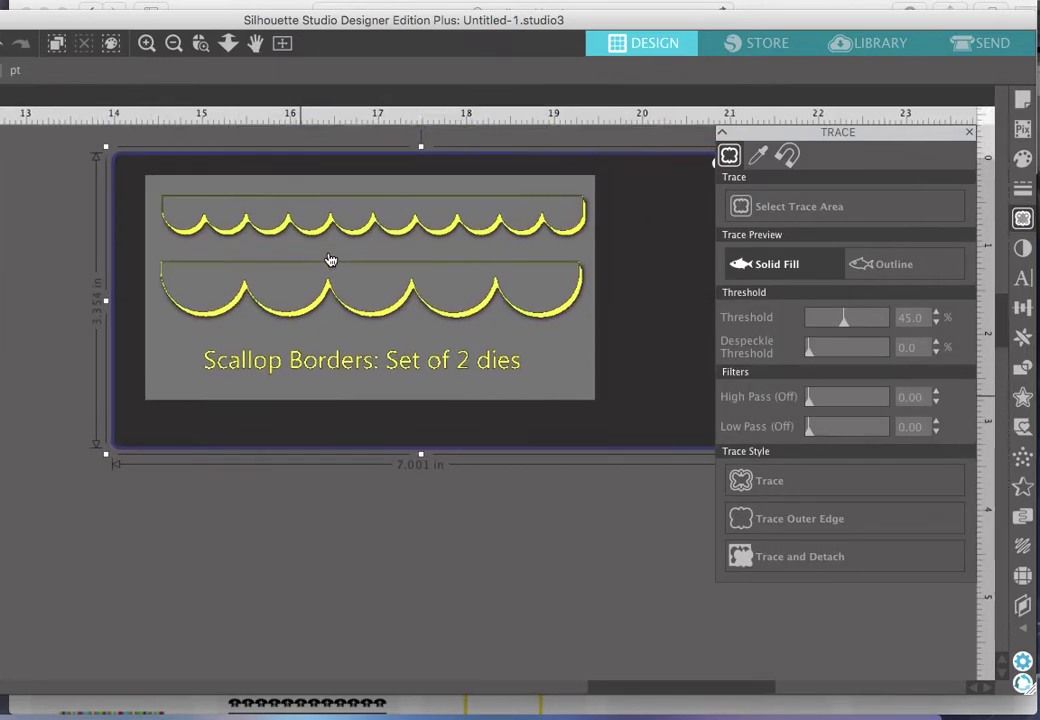
{"action": "scroll", "coordinate": [330, 260], "scroll_direction": "up", "scroll_amount": 1}
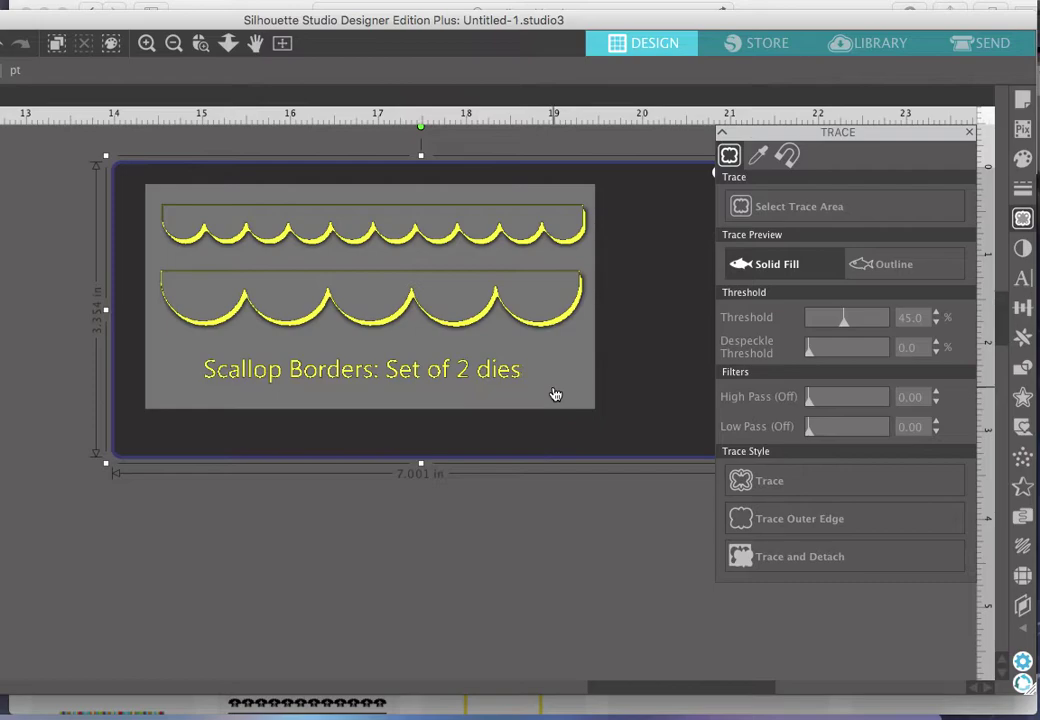
Step: Cancel the trace area and delete the pasted scallop border image
{"action": "scroll", "coordinate": [552, 395], "scroll_direction": "right", "scroll_amount": 3}
{"action": "left_click", "coordinate": [592, 209]}
{"action": "left_click", "coordinate": [320, 332]}
{"action": "key", "text": "Delete"}
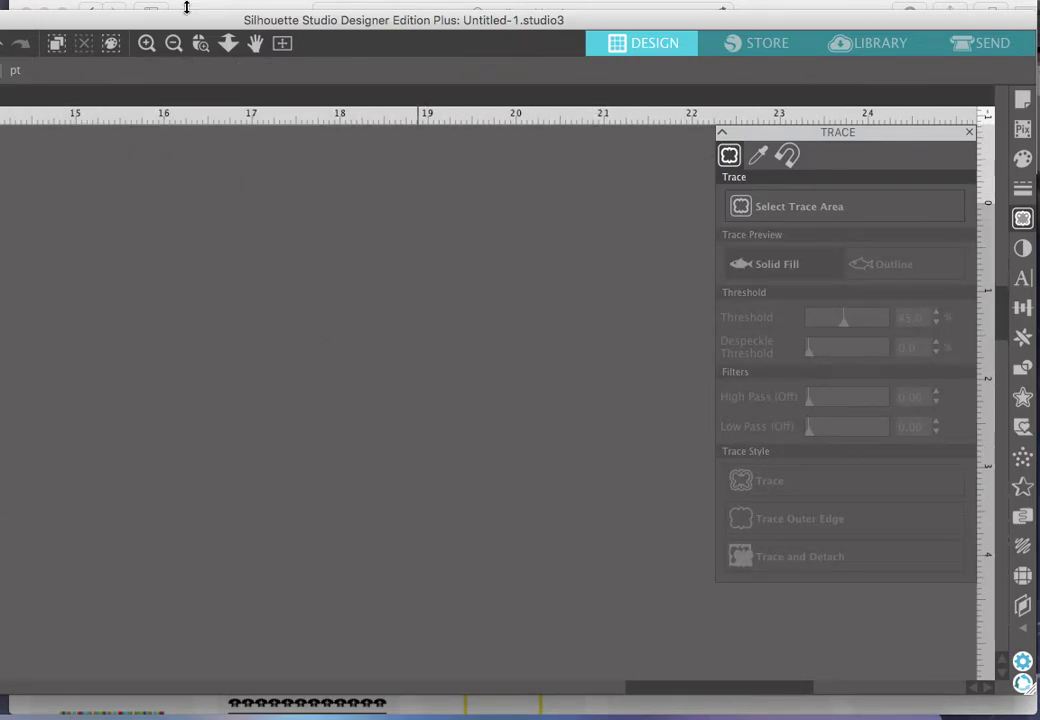
Step: Switch to the browser's scalloped borders image results, find the blue "Scalloped Watercolor Border" from Page Borders and copy its enlarged image
{"action": "left_click_drag", "start_coordinate": [193, 20], "coordinate": [193, 35]}
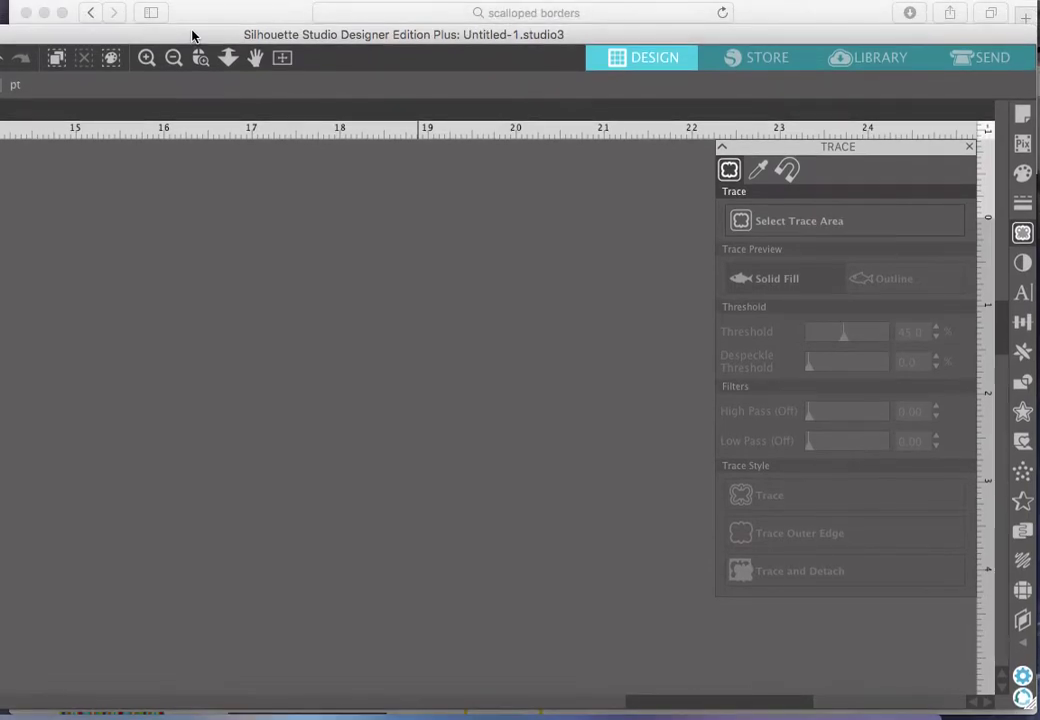
{"action": "left_click", "coordinate": [206, 20]}
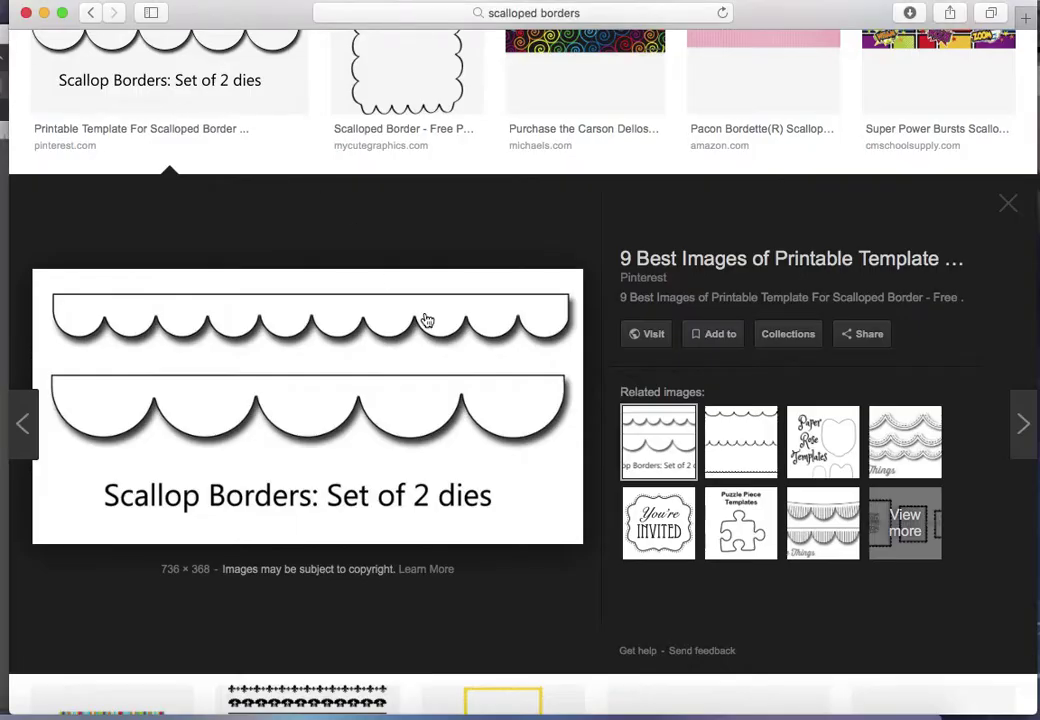
{"action": "scroll", "coordinate": [426, 320], "scroll_direction": "down", "scroll_amount": 5}
{"action": "scroll", "coordinate": [426, 320], "scroll_direction": "down", "scroll_amount": 4}
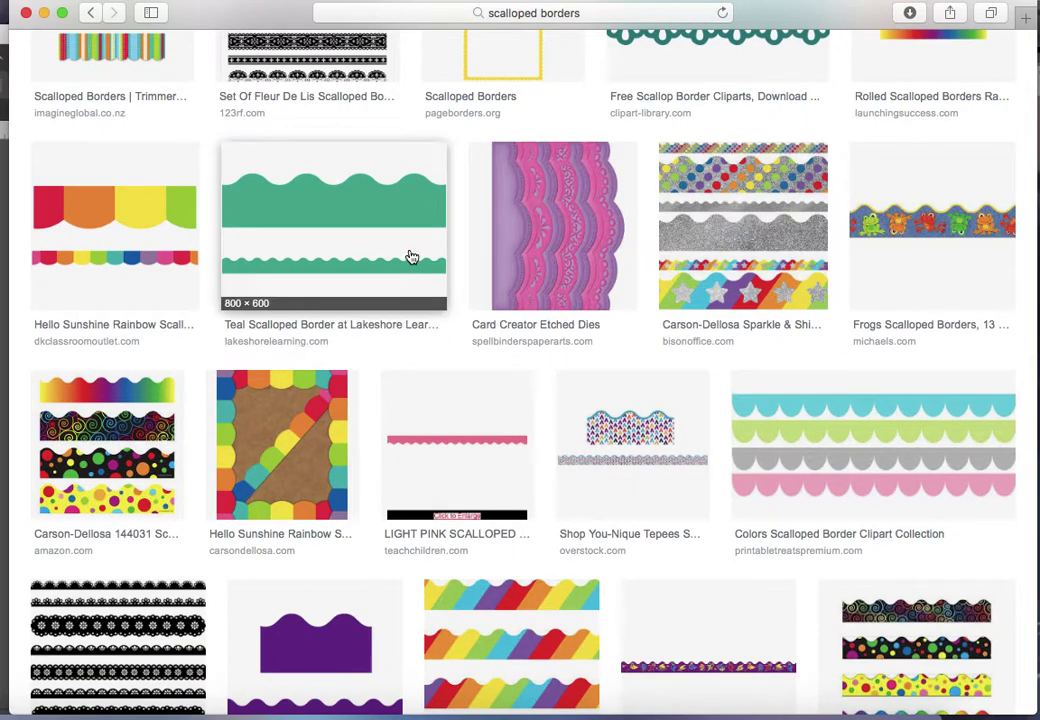
{"action": "left_click", "coordinate": [471, 457]}
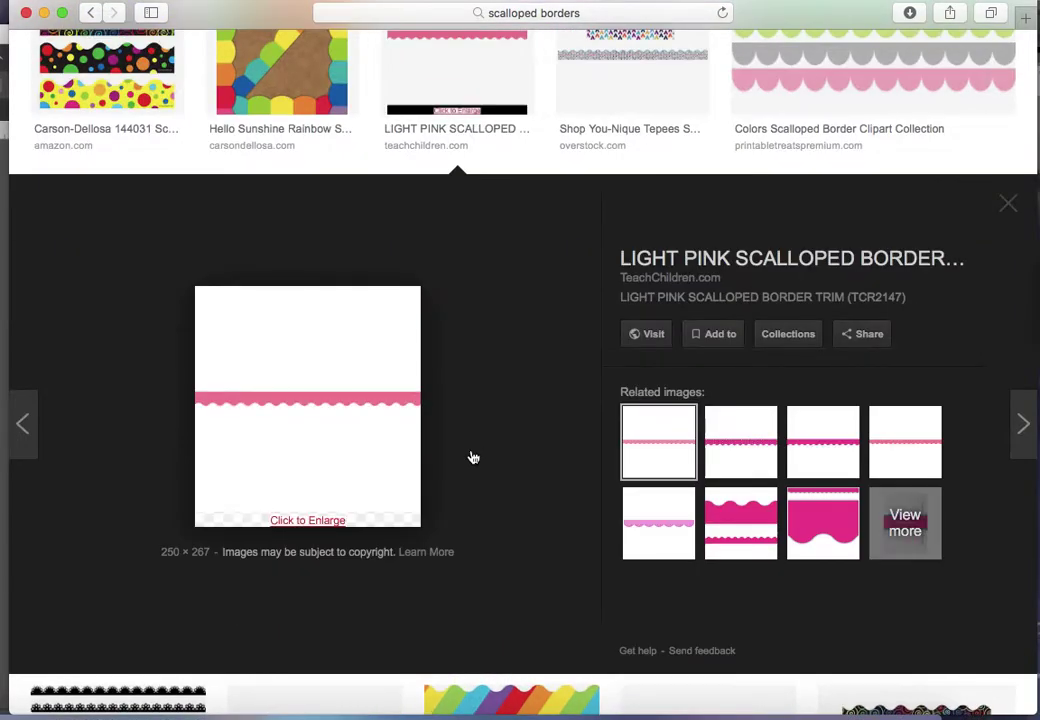
{"action": "scroll", "coordinate": [474, 457], "scroll_direction": "down", "scroll_amount": 6}
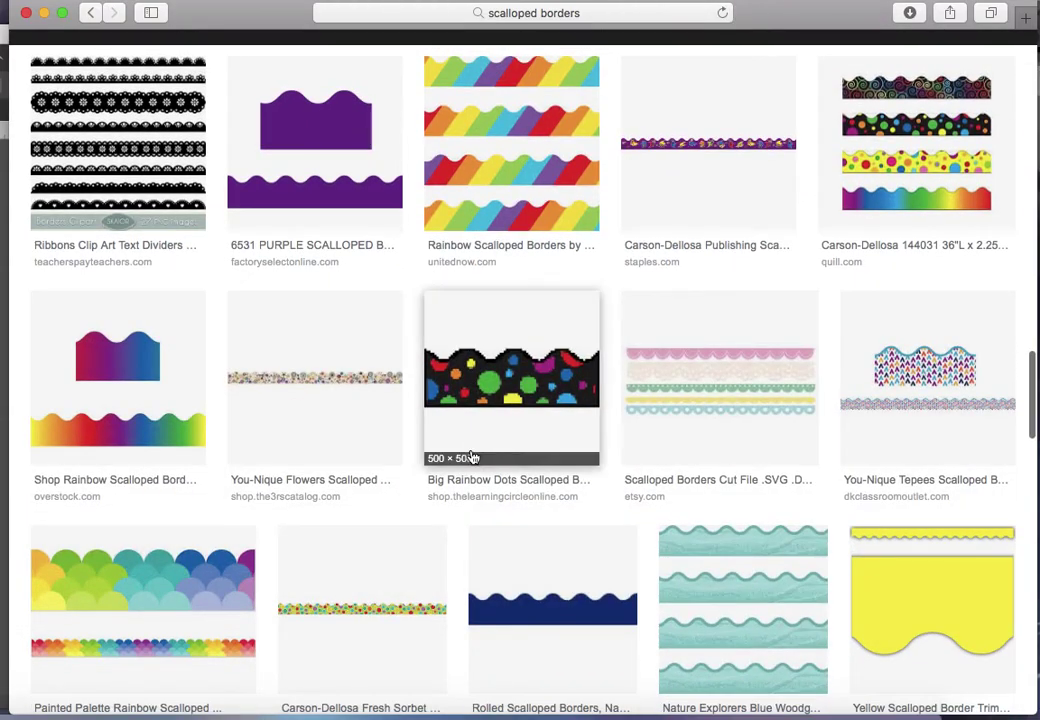
{"action": "scroll", "coordinate": [474, 457], "scroll_direction": "down", "scroll_amount": 5}
{"action": "scroll", "coordinate": [474, 457], "scroll_direction": "down", "scroll_amount": 6}
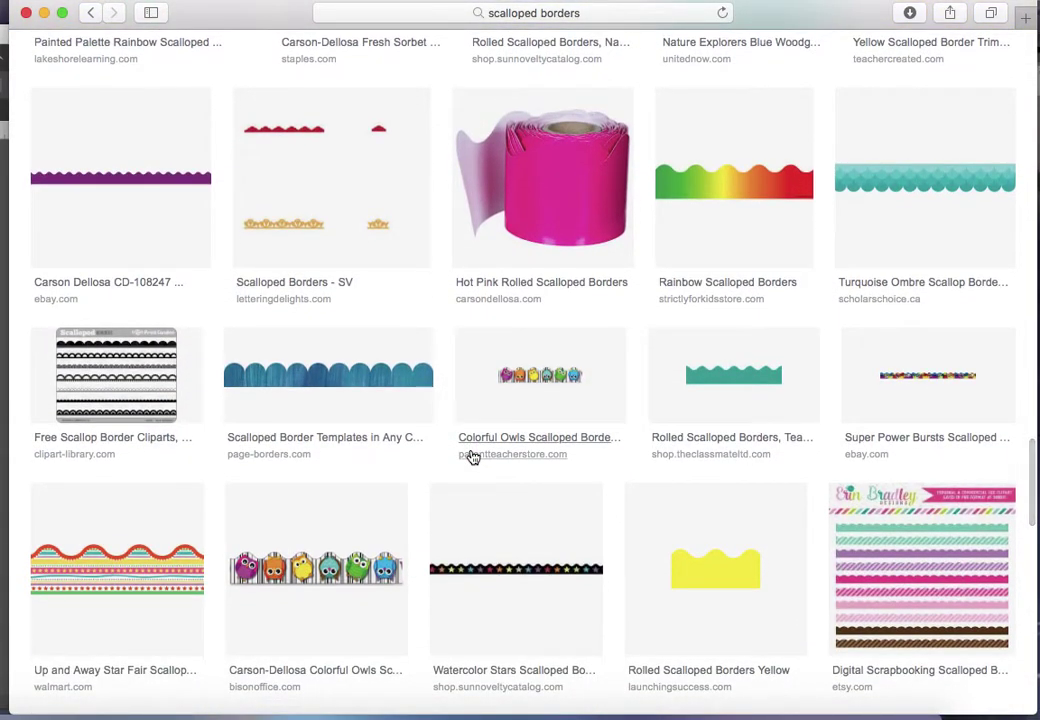
{"action": "left_click", "coordinate": [408, 393]}
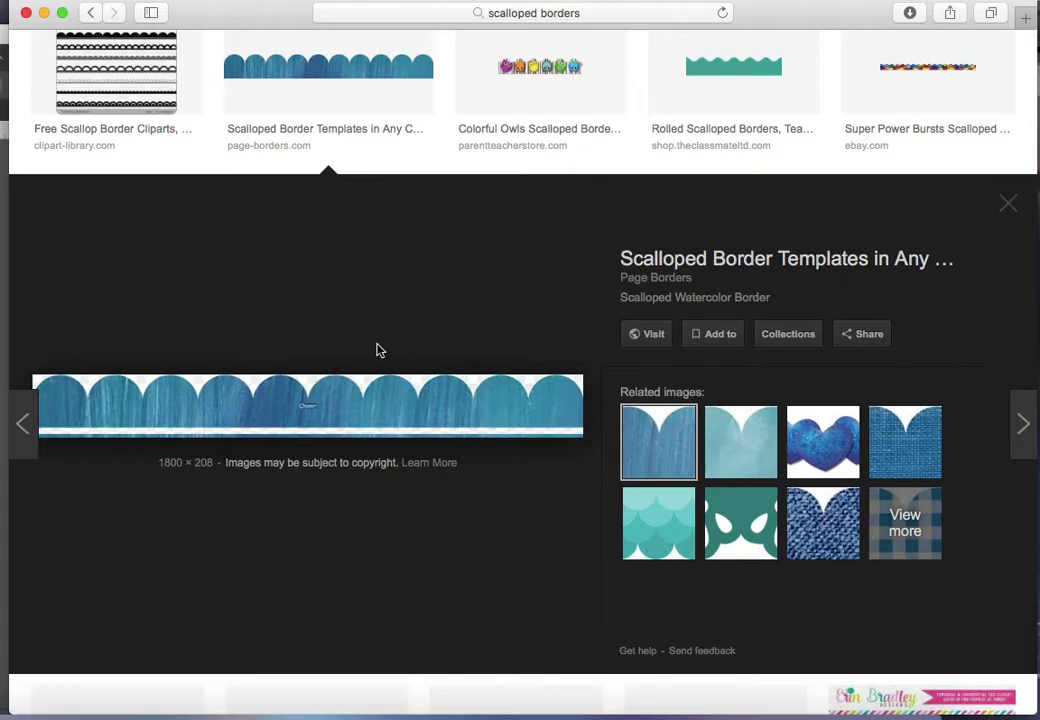
{"action": "right_click", "coordinate": [304, 393]}
{"action": "left_click", "coordinate": [364, 670]}
Step: Switch to Silhouette Studio and paste the copied blue scalloped border image on the empty area beside the cutting mat
{"action": "key", "text": "super+Tab"}
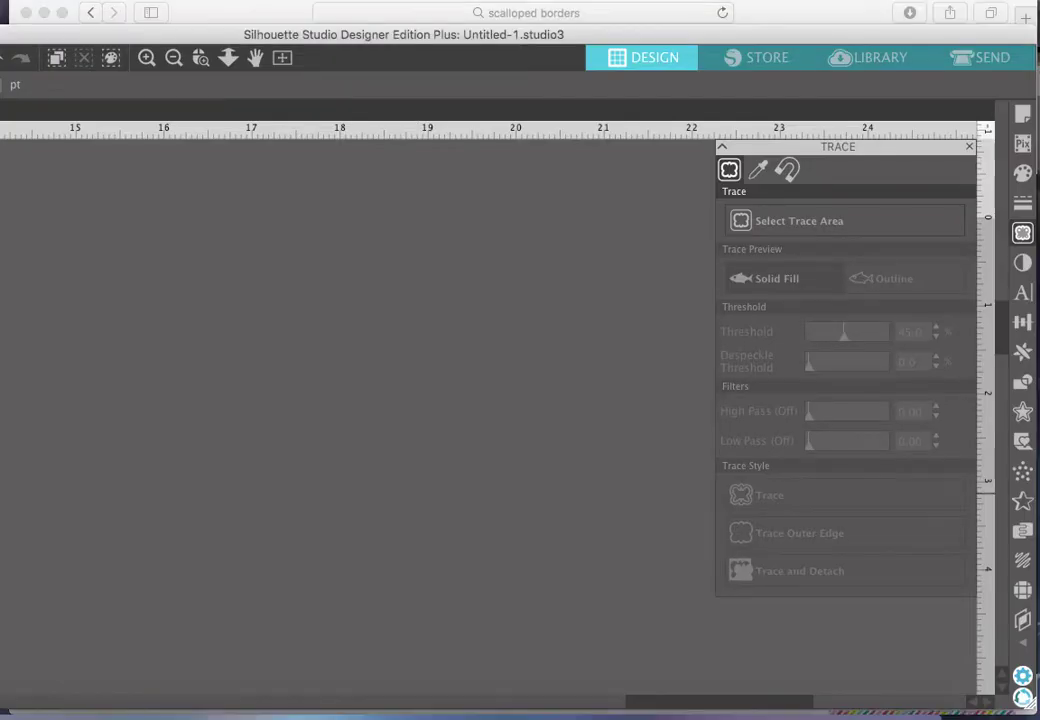
{"action": "right_click", "coordinate": [389, 222]}
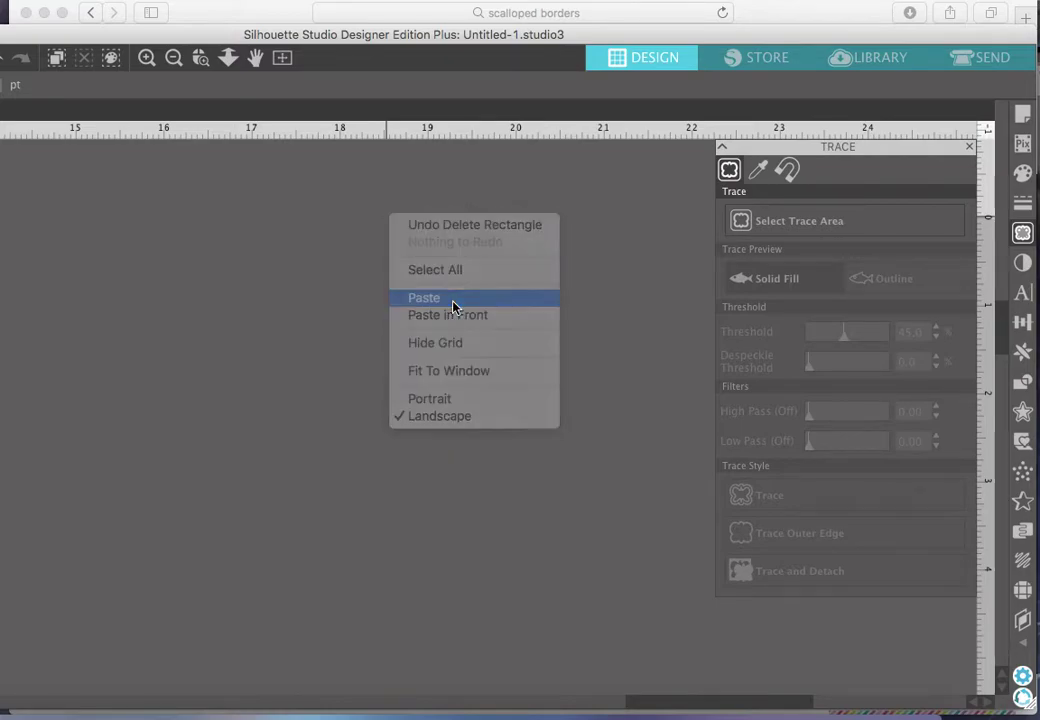
{"action": "left_click", "coordinate": [452, 300]}
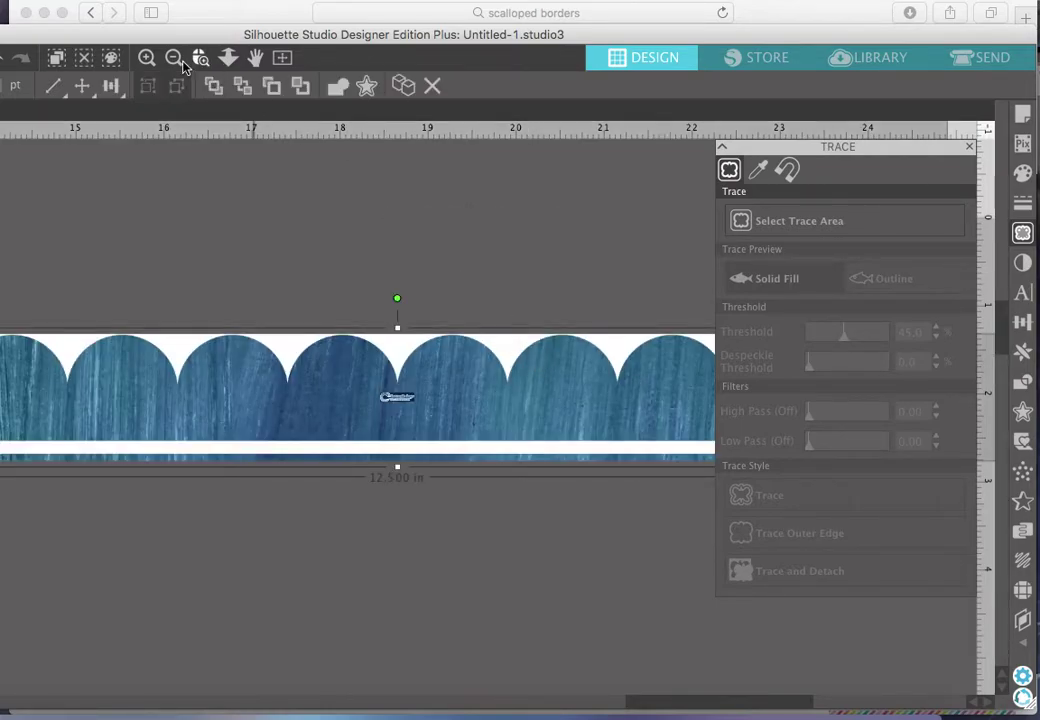
Step: Scale the pasted blue border image proportionally to about 7.14 in wide and move it higher beside the cutting mat
{"action": "left_click", "coordinate": [174, 58]}
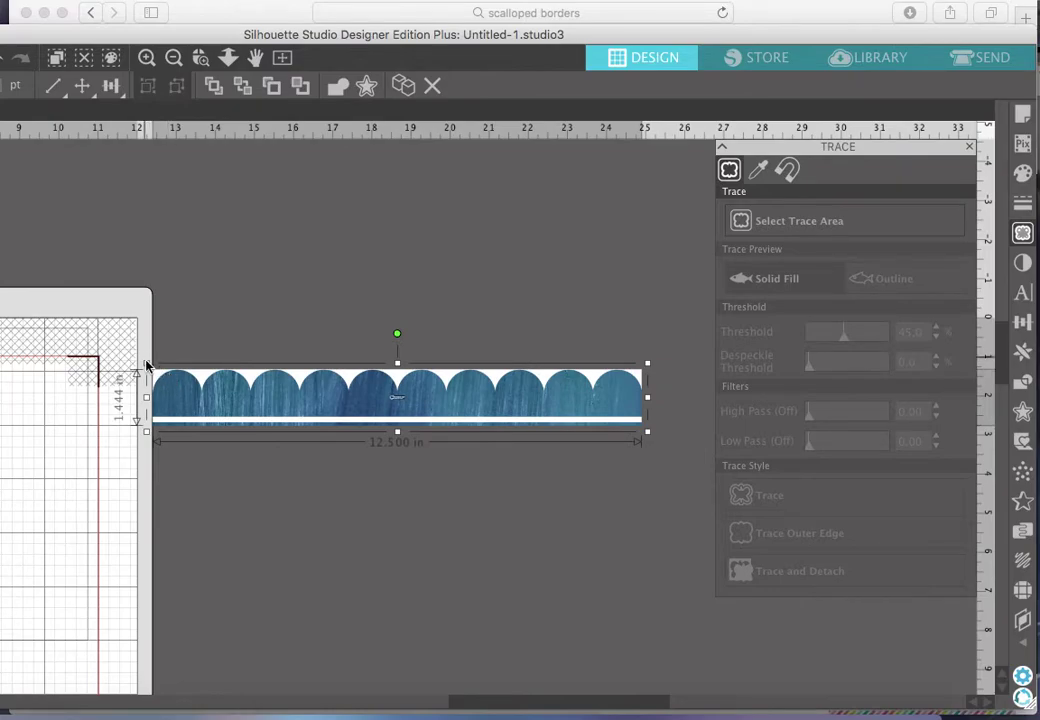
{"action": "left_click_drag", "start_coordinate": [146, 363], "coordinate": [358, 373]}
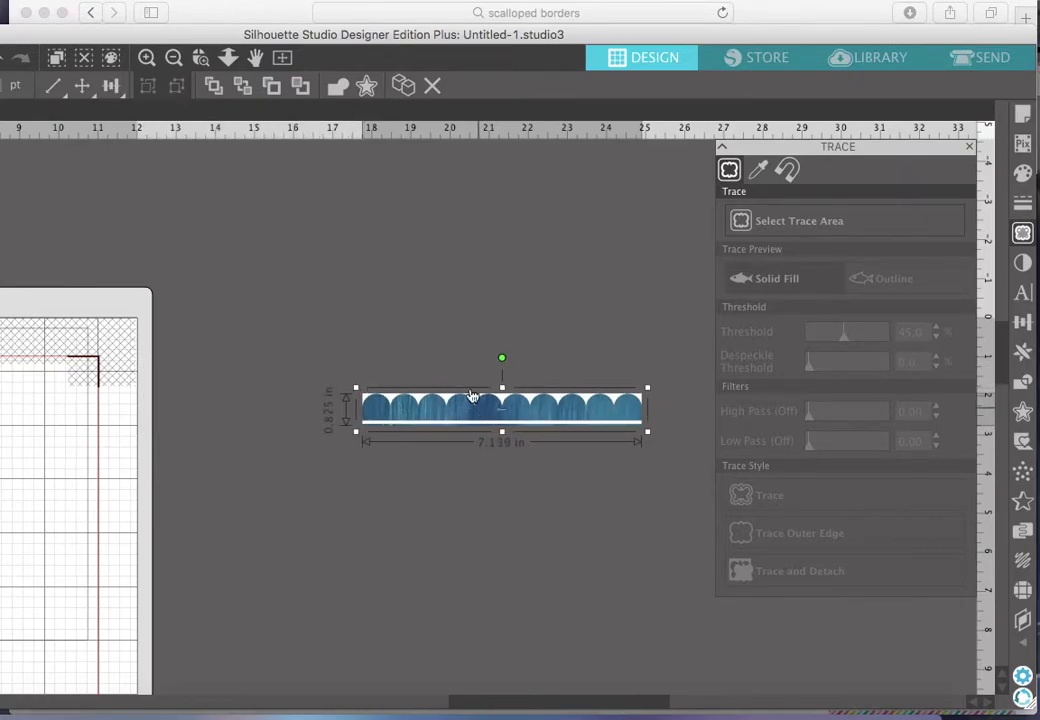
{"action": "left_click_drag", "start_coordinate": [476, 412], "coordinate": [442, 306]}
{"action": "left_click", "coordinate": [147, 61]}
{"action": "left_click", "coordinate": [147, 61]}
{"action": "scroll", "coordinate": [494, 266], "scroll_direction": "right", "scroll_amount": 6}
{"action": "scroll", "coordinate": [494, 266], "scroll_direction": "left", "scroll_amount": 1}
{"action": "scroll", "coordinate": [494, 266], "scroll_direction": "left", "scroll_amount": 3}
{"action": "scroll", "coordinate": [494, 266], "scroll_direction": "up", "scroll_amount": 1}
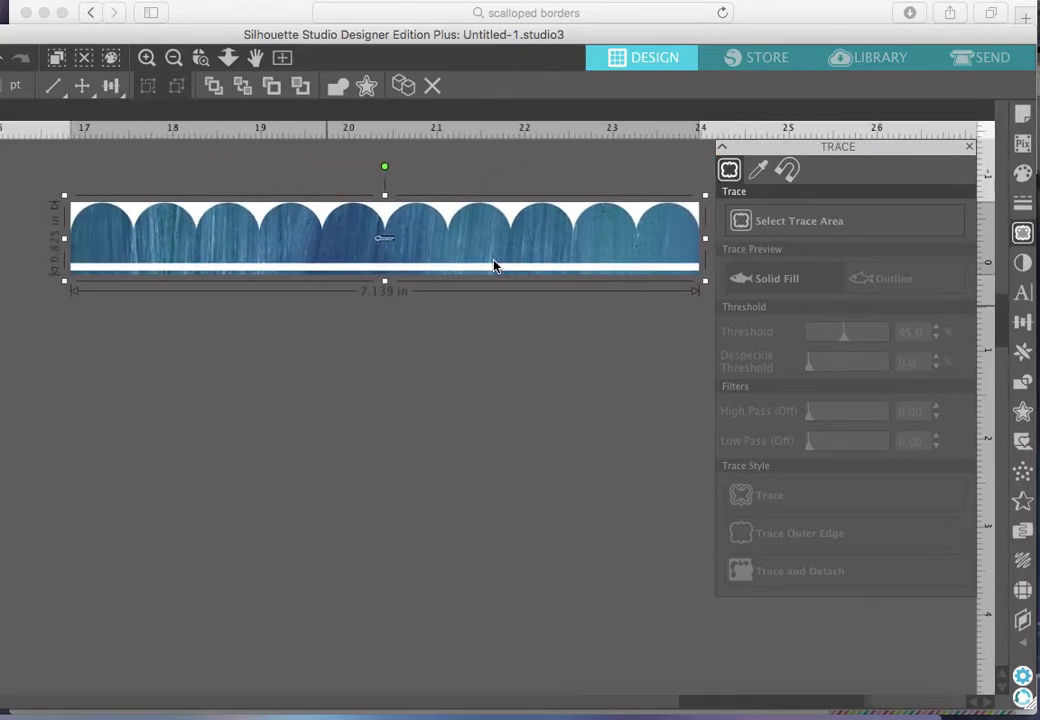
Step: Trace the blue border image using a trace area of about 7.49 by 1.49 in and a threshold of 74%
{"action": "left_click", "coordinate": [887, 232]}
{"action": "mouse_move", "coordinate": [48, 167]}
{"action": "left_mouse_down"}
{"action": "mouse_move", "coordinate": [573, 357]}
{"action": "mouse_move", "coordinate": [706, 302]}
{"action": "left_mouse_up"}
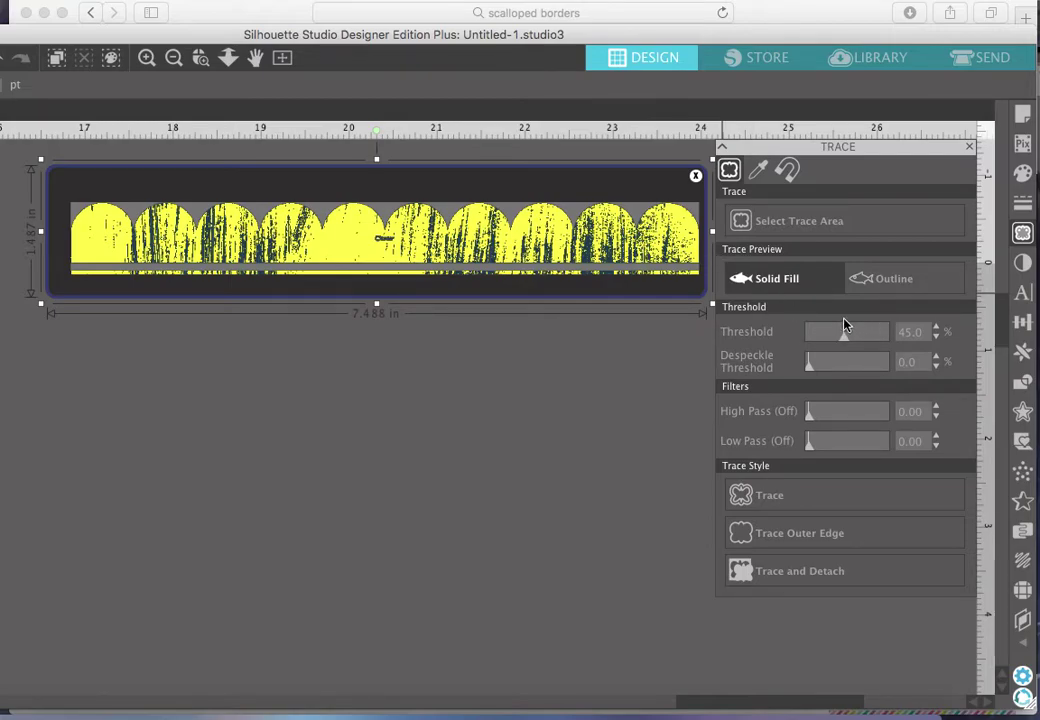
{"action": "left_click_drag", "start_coordinate": [845, 342], "coordinate": [869, 341]}
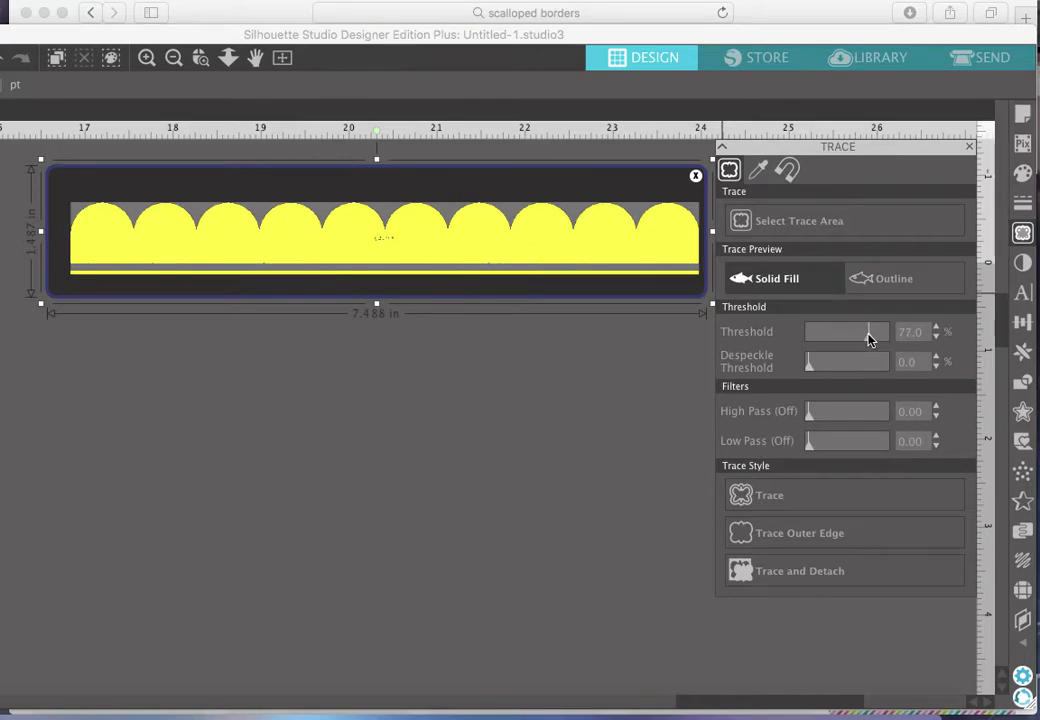
{"action": "left_click", "coordinate": [768, 496]}
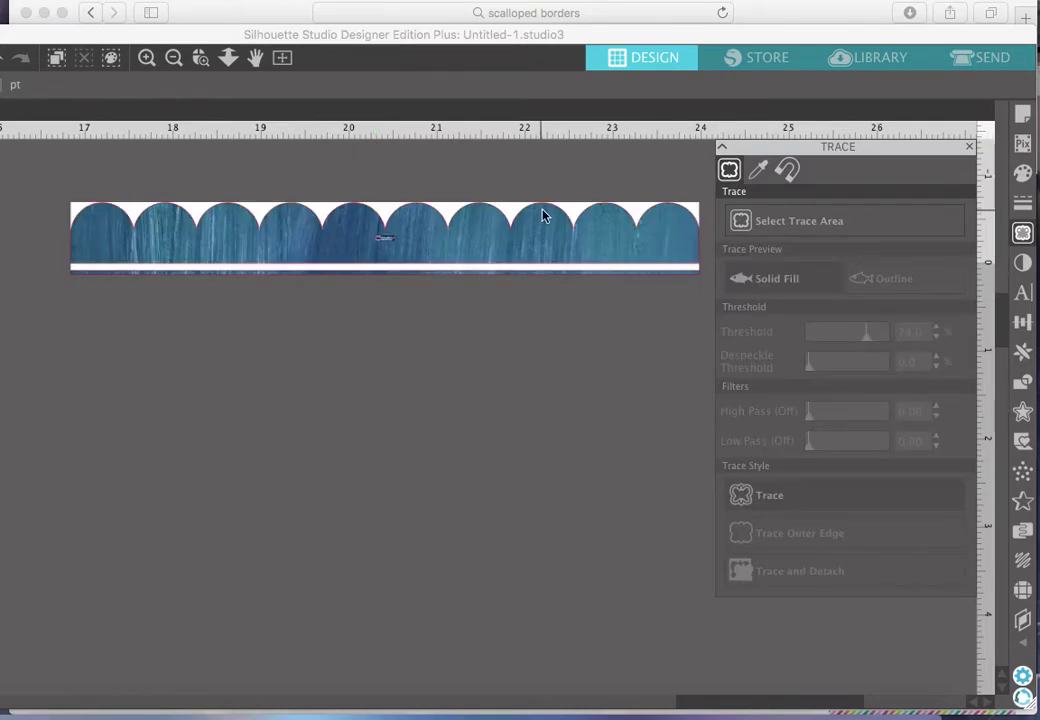
Step: Move the blue border image off its traced outline and delete the image
{"action": "left_click_drag", "start_coordinate": [505, 262], "coordinate": [513, 343]}
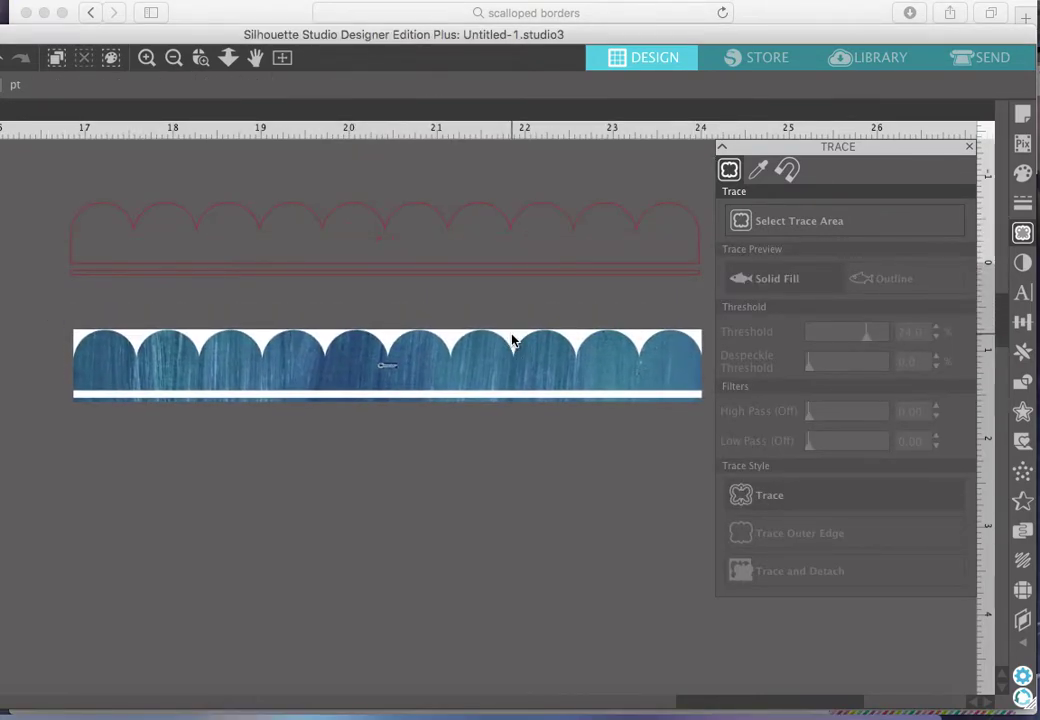
{"action": "left_click", "coordinate": [438, 394]}
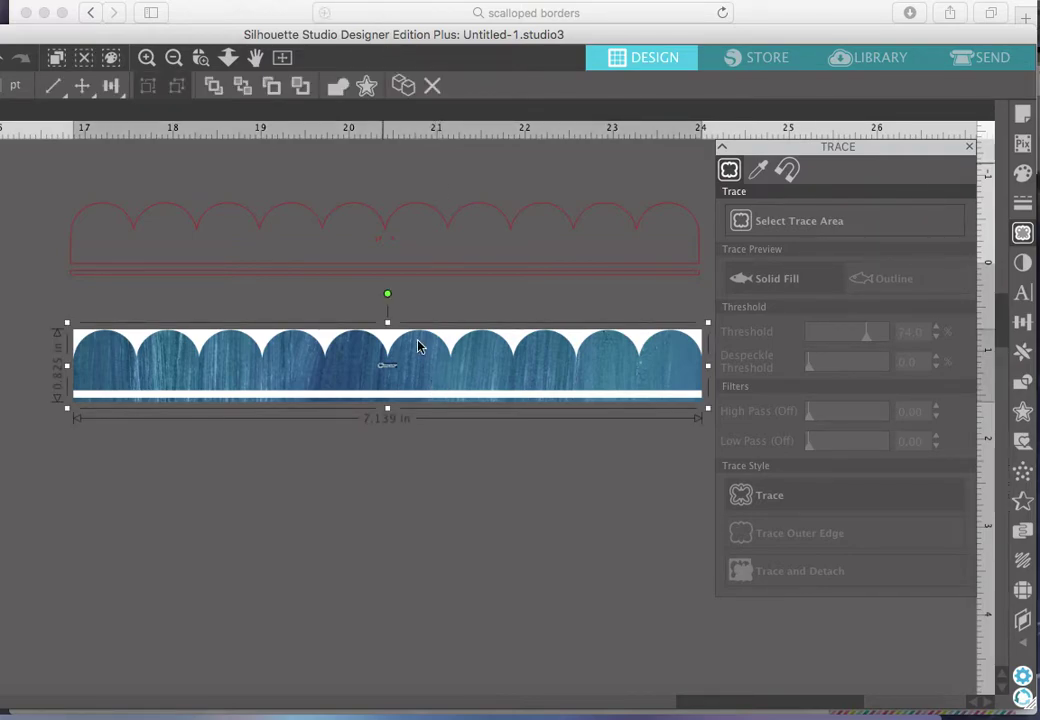
{"action": "right_click", "coordinate": [436, 404]}
{"action": "left_click", "coordinate": [446, 455]}
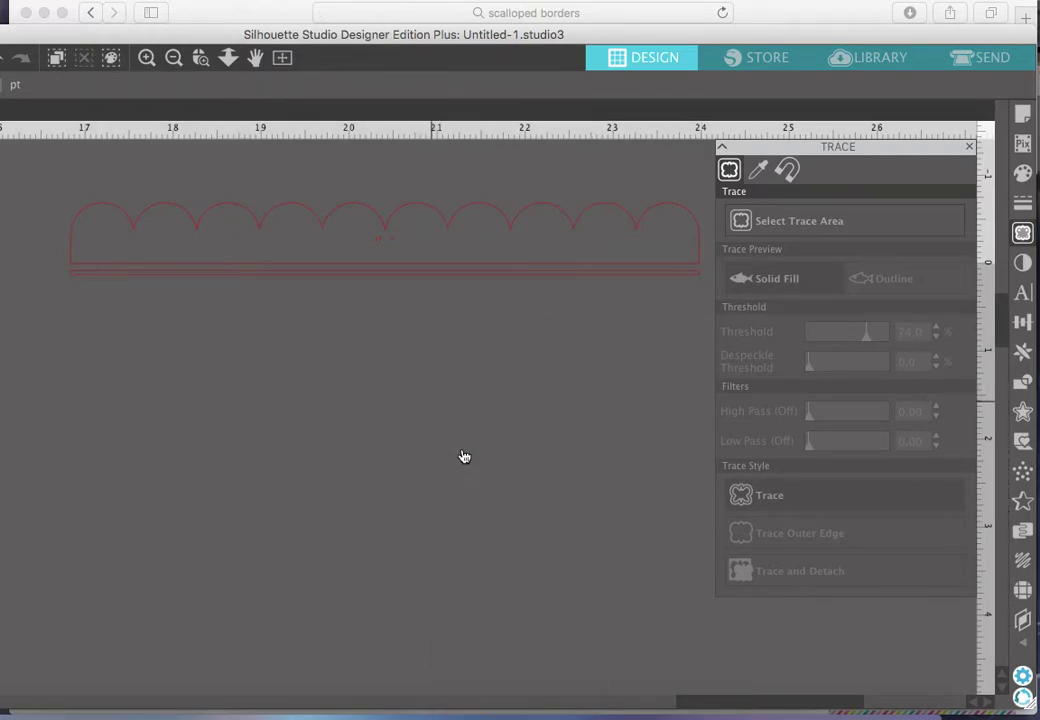
Step: Release the compound path of the traced border so its parts are separate, and deselect them
{"action": "right_click", "coordinate": [462, 271]}
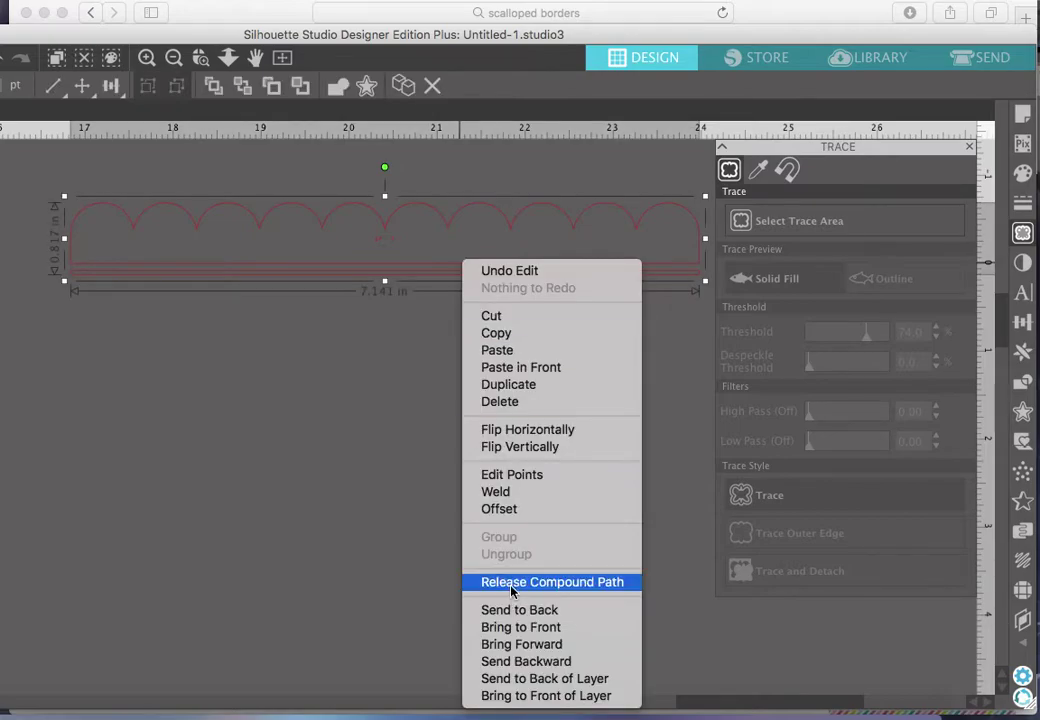
{"action": "left_click", "coordinate": [510, 580]}
{"action": "left_click", "coordinate": [481, 482]}
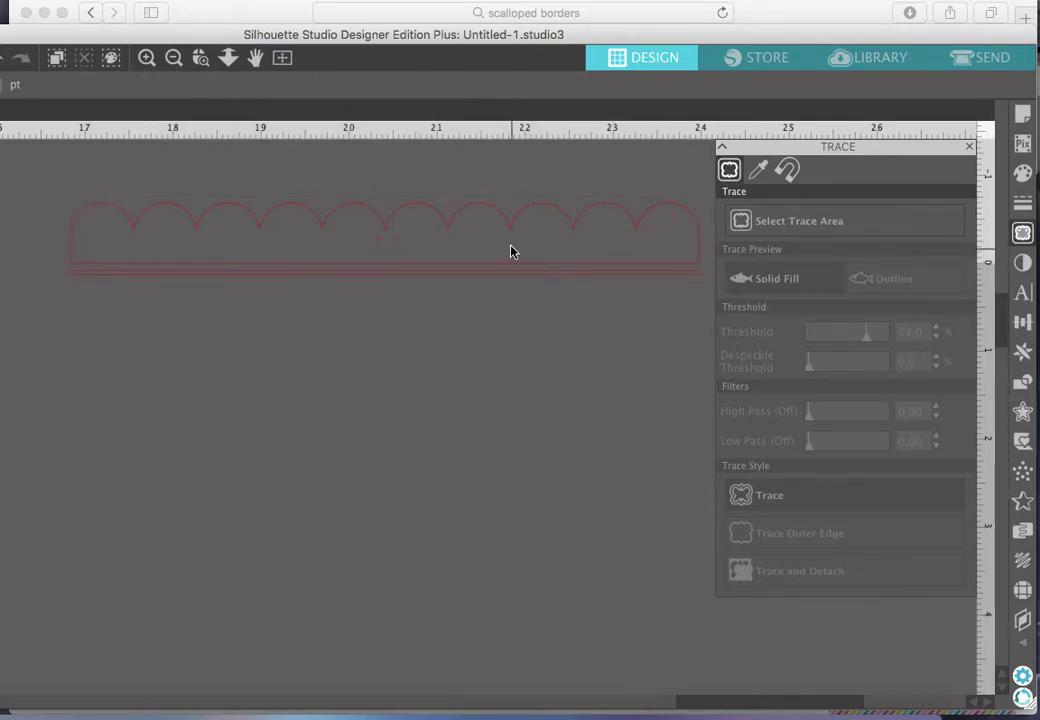
Step: Move the scalloped outline below the other traced parts and delete the leftover thin strip and small watermark fragments
{"action": "left_click_drag", "start_coordinate": [513, 225], "coordinate": [508, 394]}
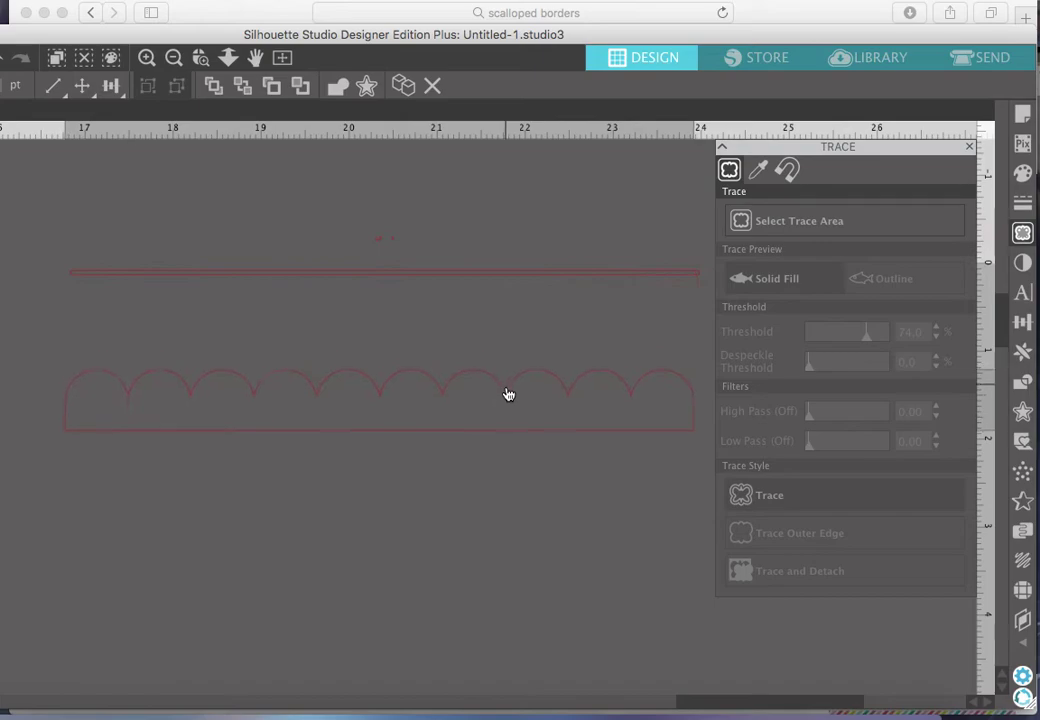
{"action": "left_click", "coordinate": [671, 285]}
{"action": "left_click", "coordinate": [309, 237]}
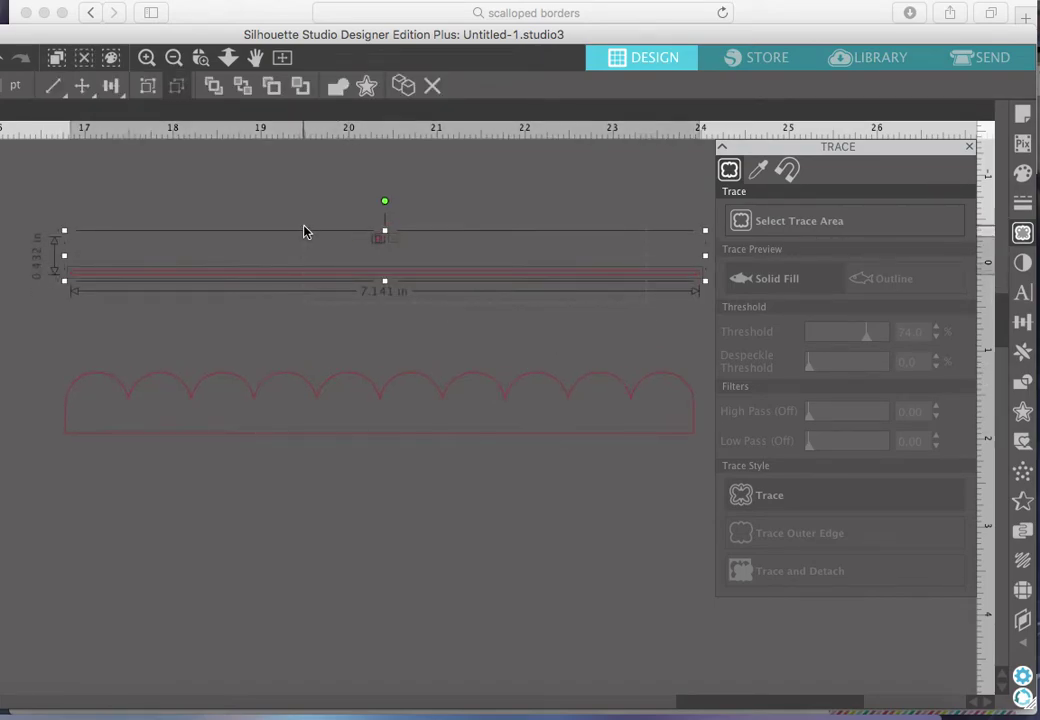
{"action": "key", "text": "Delete"}
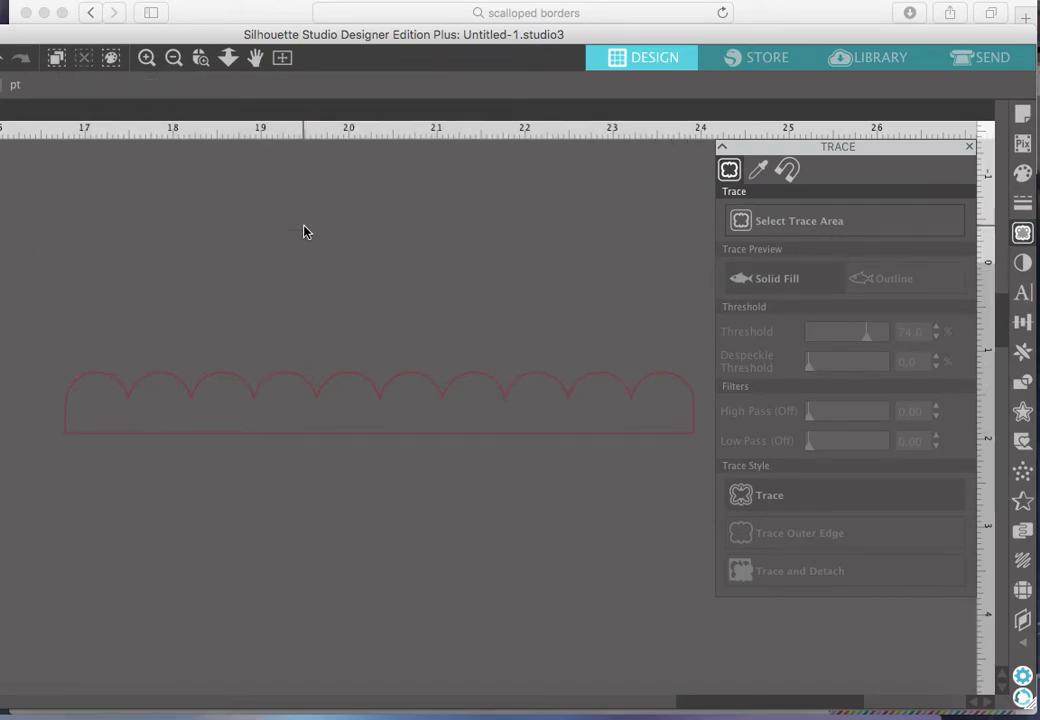
Step: Fill the scalloped outline with white and move it up on the empty area beside the mat
{"action": "left_click", "coordinate": [504, 395]}
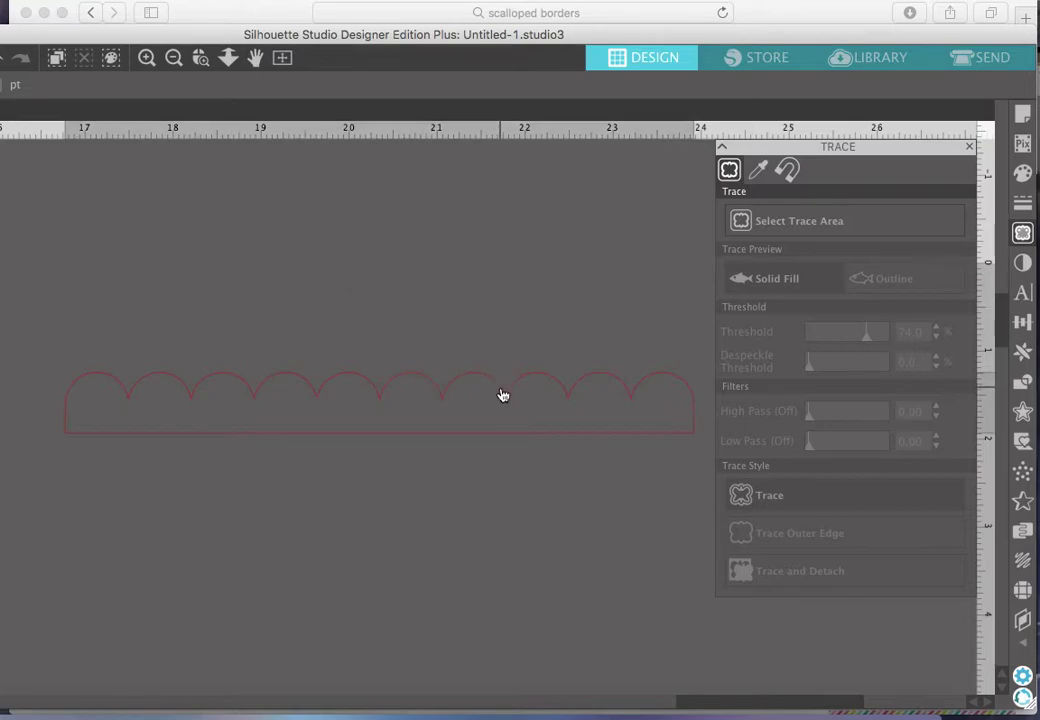
{"action": "left_click", "coordinate": [1022, 172]}
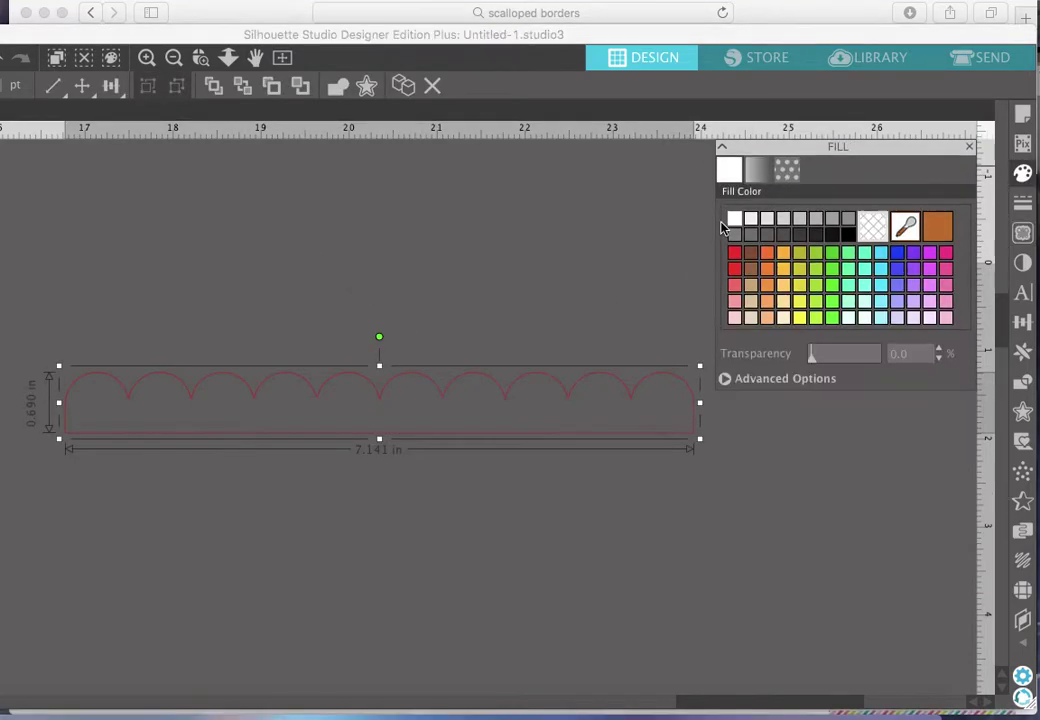
{"action": "left_click", "coordinate": [735, 222]}
{"action": "left_click_drag", "start_coordinate": [573, 392], "coordinate": [534, 224]}
Step: Switch to Safari and look through the scalloped border image results, previewing the Scalloped Border Custom Shapes + SVG sheet
{"action": "left_click", "coordinate": [773, 15]}
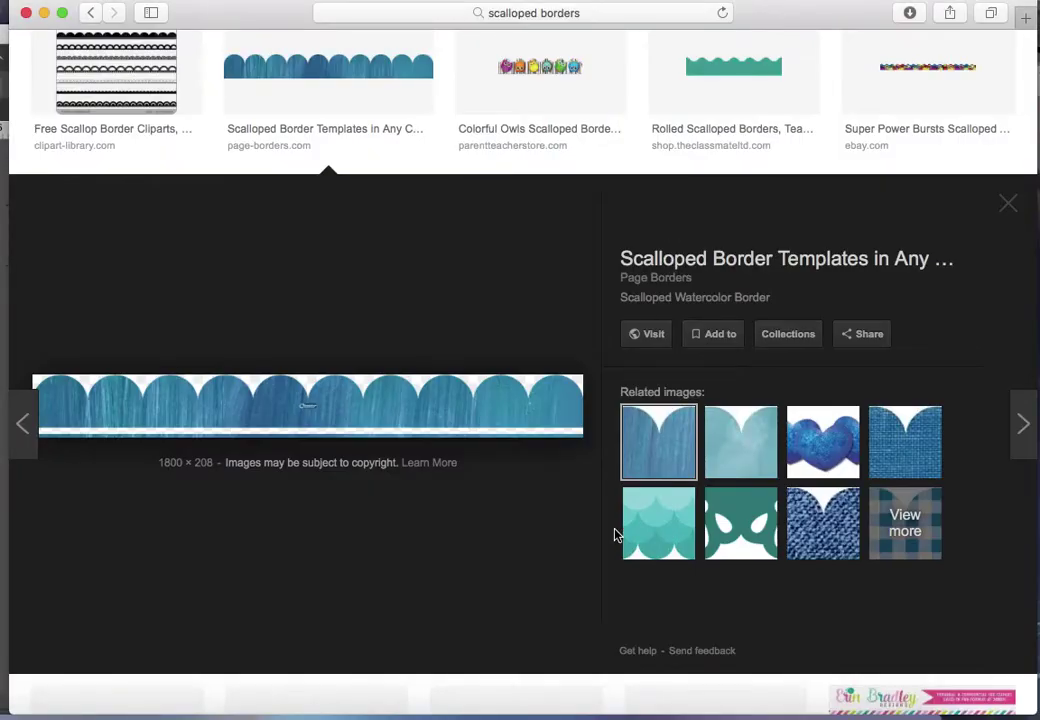
{"action": "scroll", "coordinate": [615, 534], "scroll_direction": "down", "scroll_amount": 5}
{"action": "scroll", "coordinate": [615, 536], "scroll_direction": "down", "scroll_amount": 10}
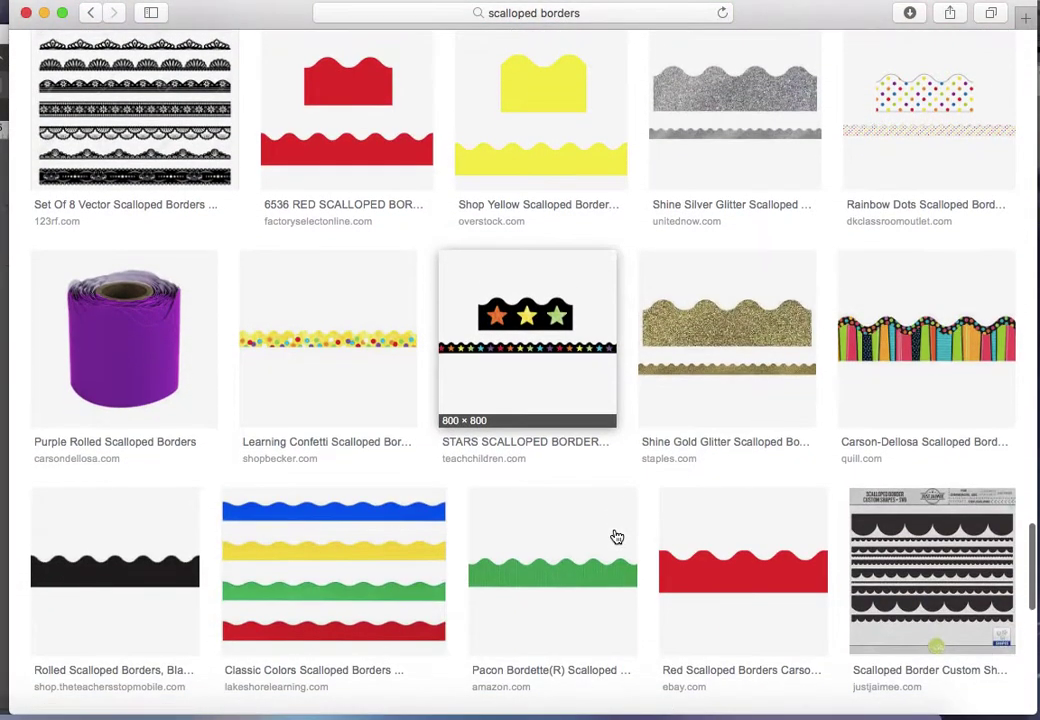
{"action": "scroll", "coordinate": [617, 537], "scroll_direction": "down", "scroll_amount": 5}
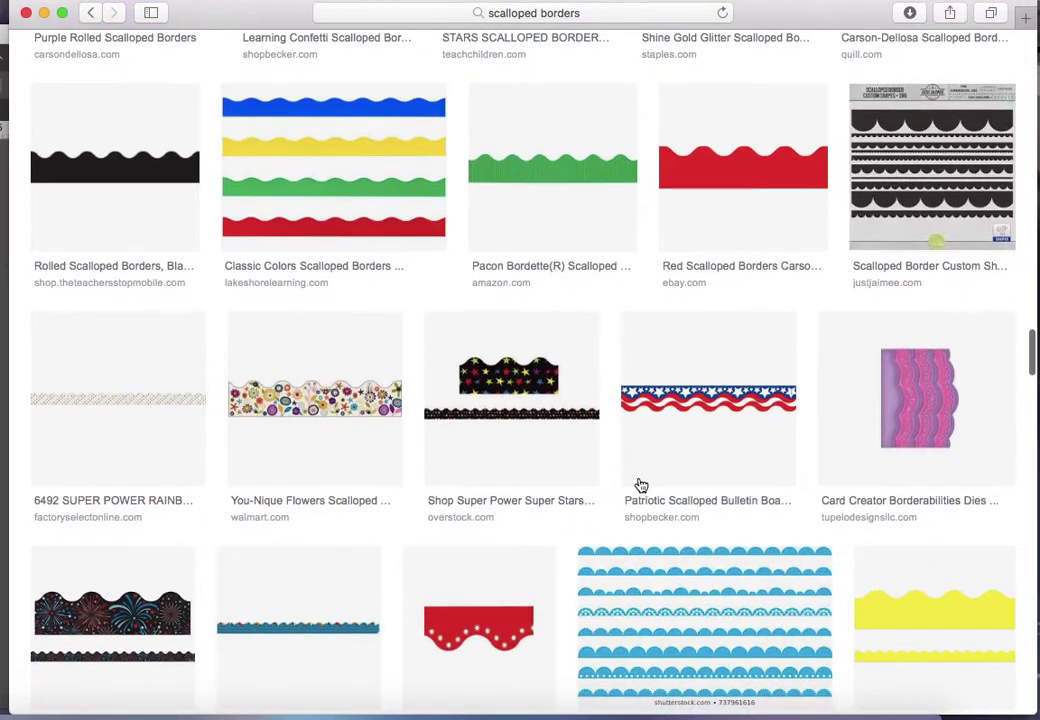
{"action": "left_click", "coordinate": [925, 140]}
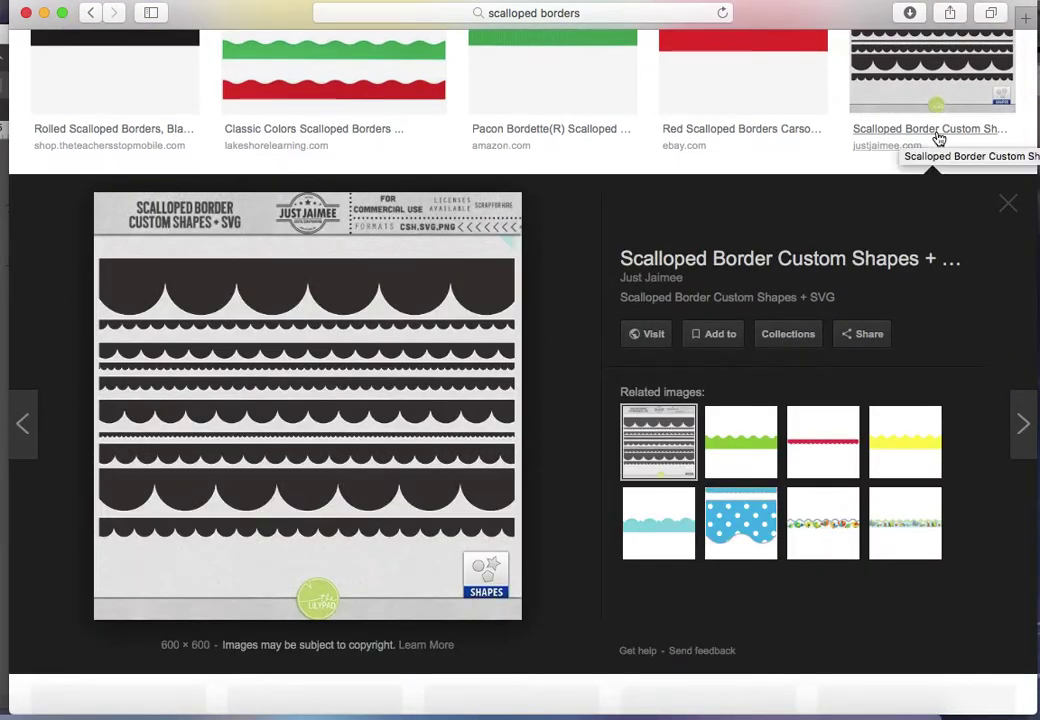
{"action": "left_click", "coordinate": [938, 138]}
{"action": "scroll", "coordinate": [938, 138], "scroll_direction": "down", "scroll_amount": 5}
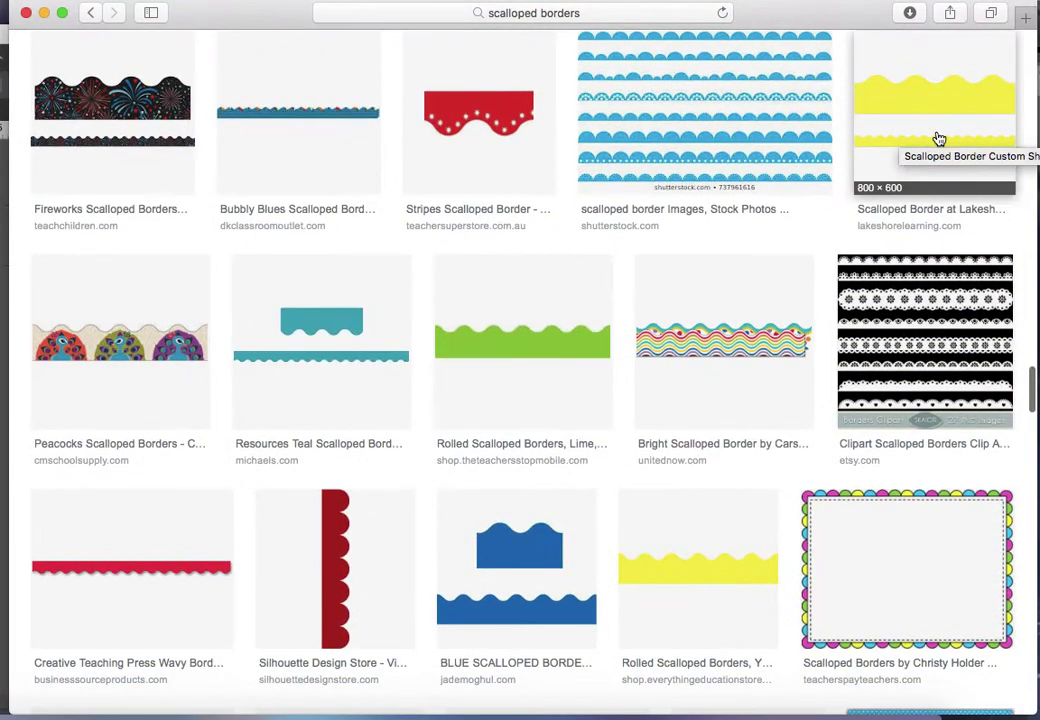
{"action": "scroll", "coordinate": [938, 134], "scroll_direction": "down", "scroll_amount": 5}
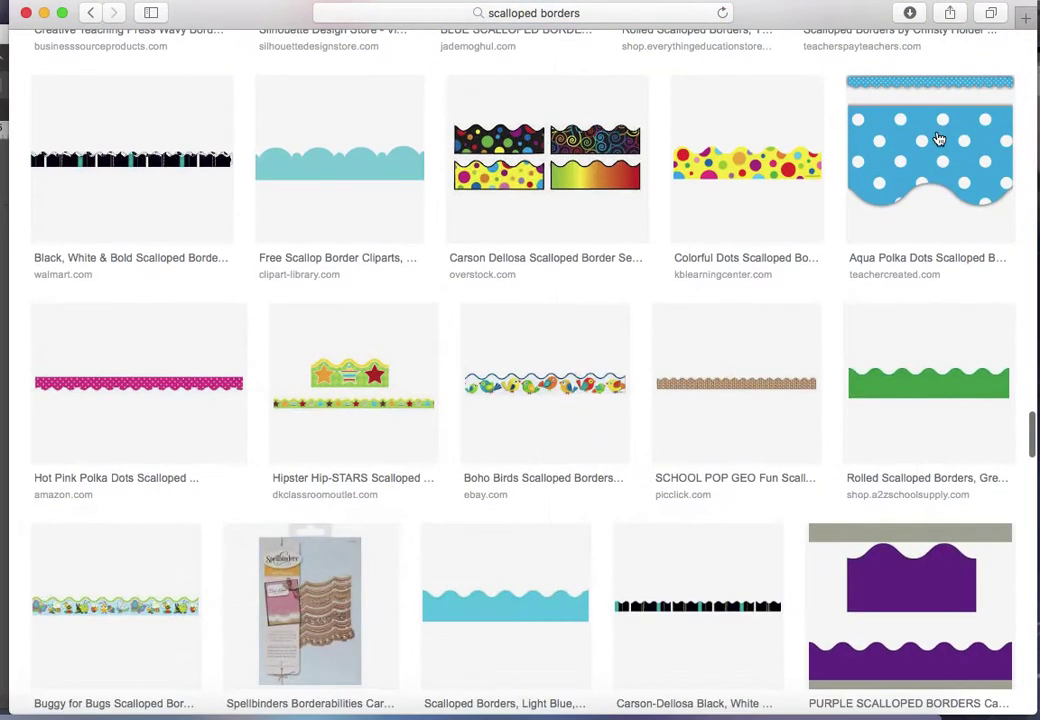
Step: Preview the teal Free Scallop Border clipart, open the related irregular teal scallop border, and copy that image
{"action": "left_click", "coordinate": [316, 179]}
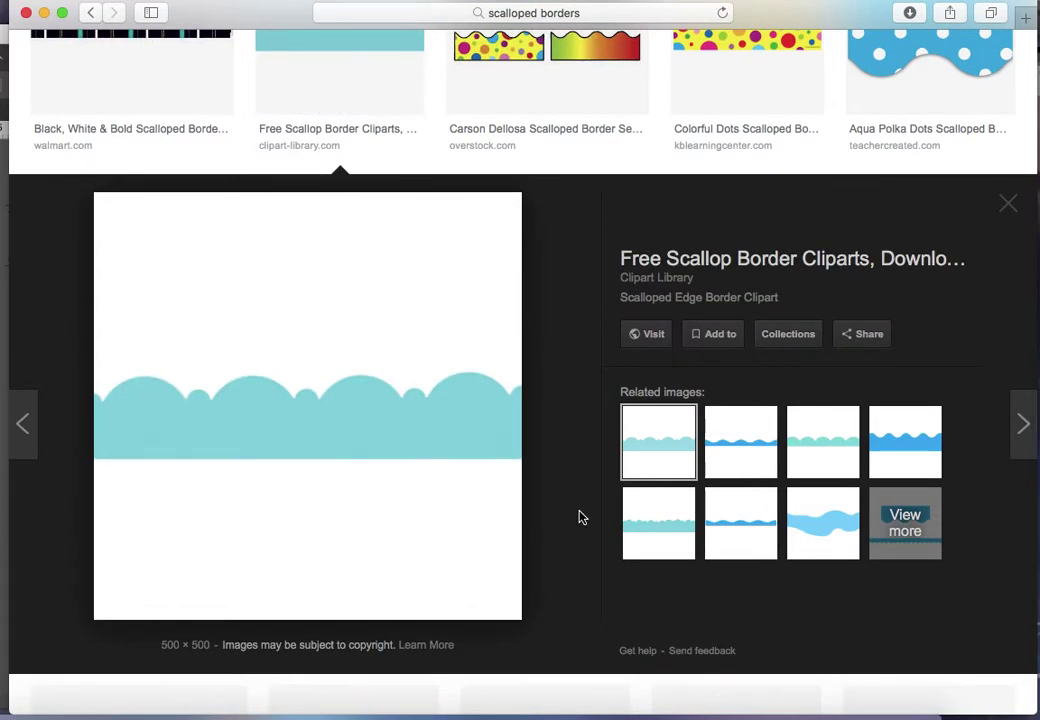
{"action": "left_click", "coordinate": [671, 515]}
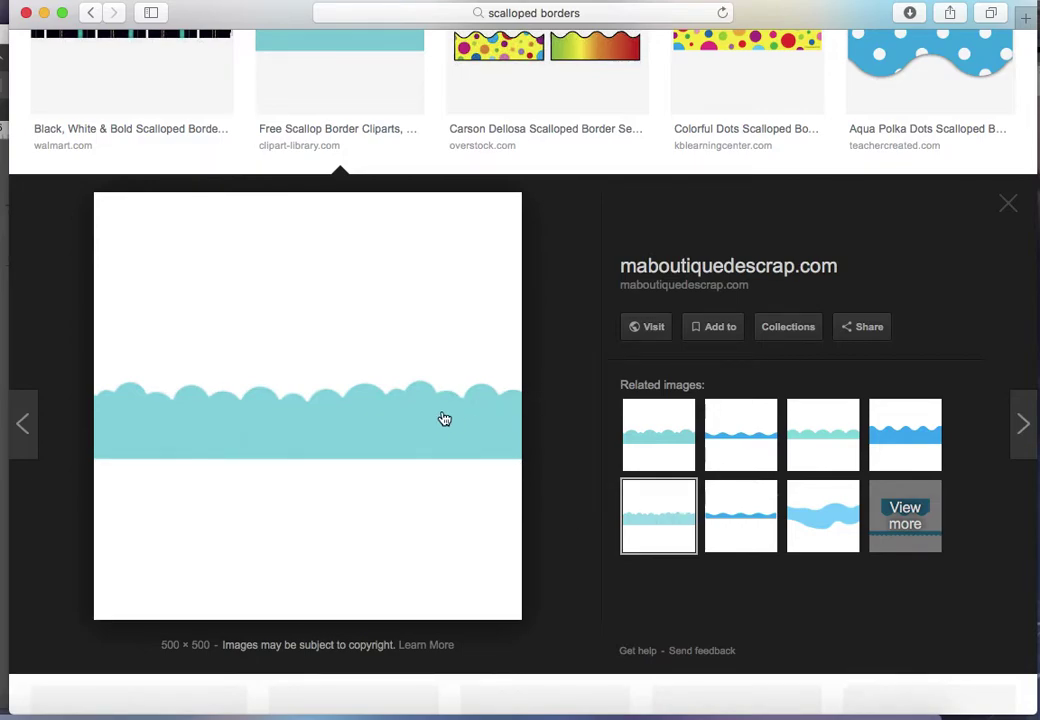
{"action": "right_click", "coordinate": [374, 310]}
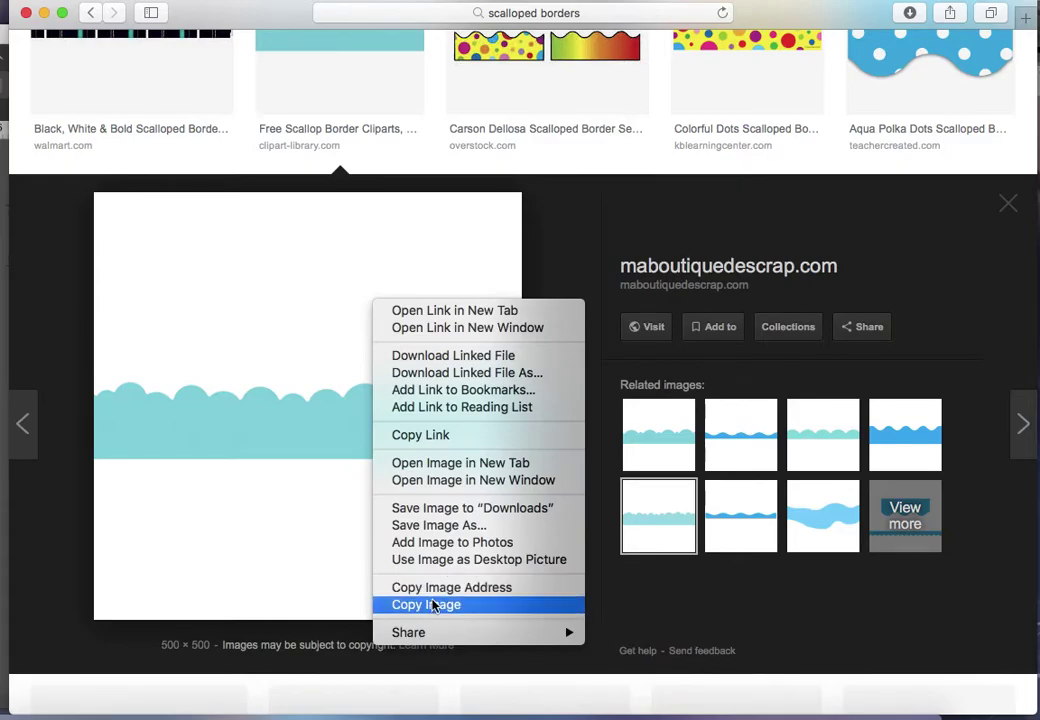
{"action": "left_click", "coordinate": [394, 603]}
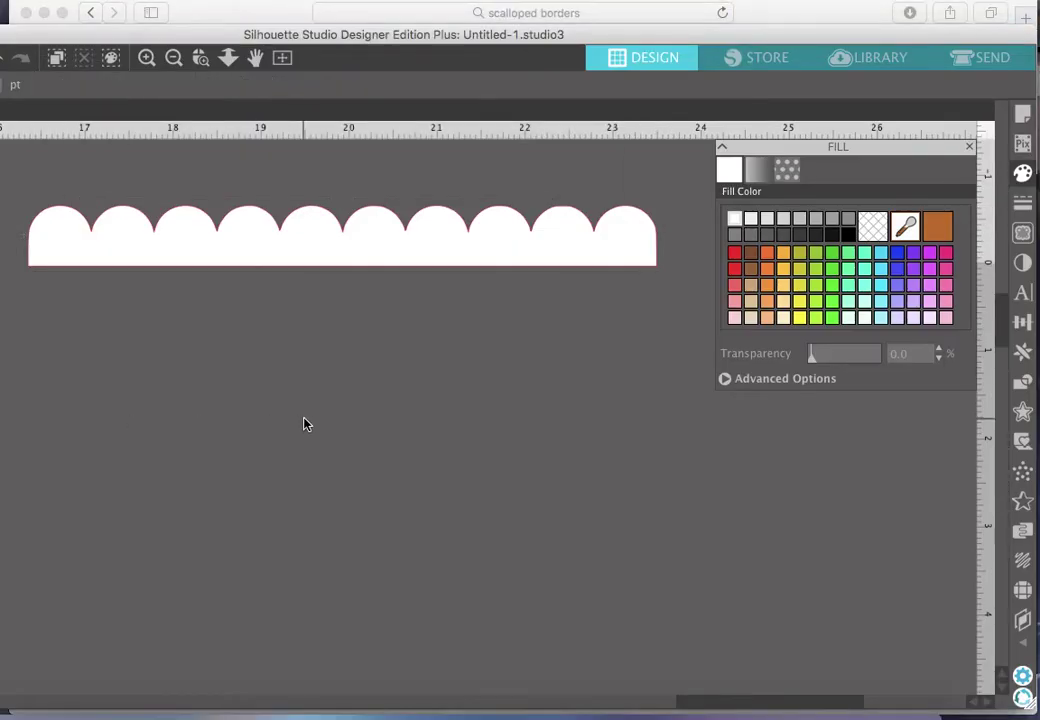
Step: Paste the copied teal border image into the Silhouette Studio design and place it below the white scalloped border
{"action": "right_click", "coordinate": [305, 424]}
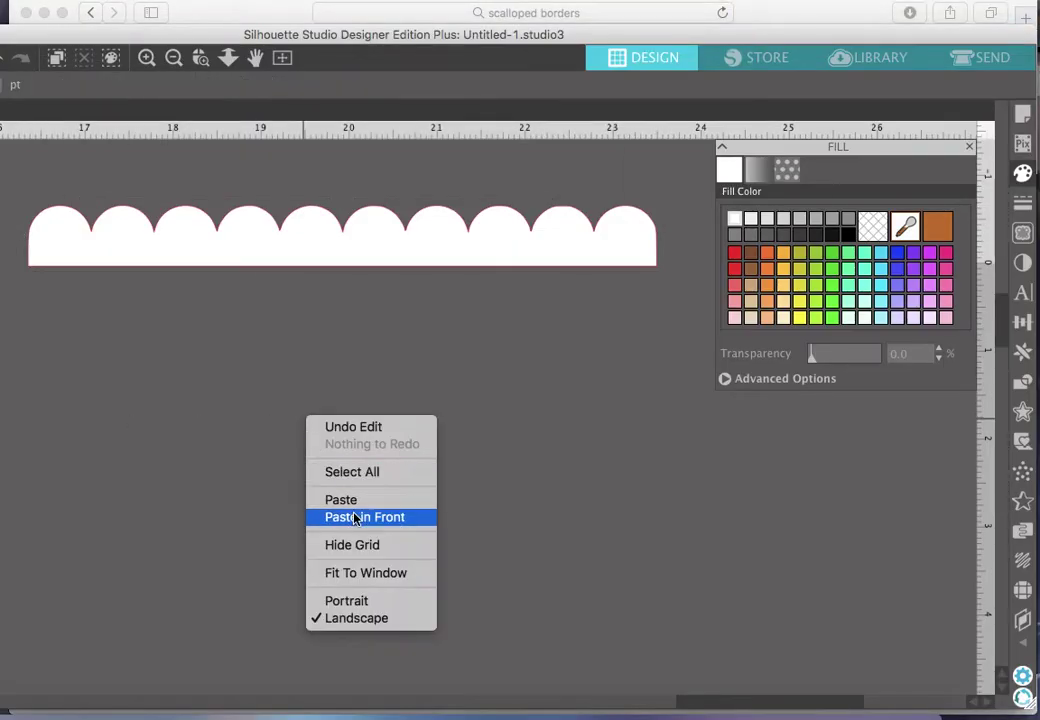
{"action": "left_click", "coordinate": [343, 497]}
{"action": "left_click_drag", "start_coordinate": [488, 473], "coordinate": [469, 552]}
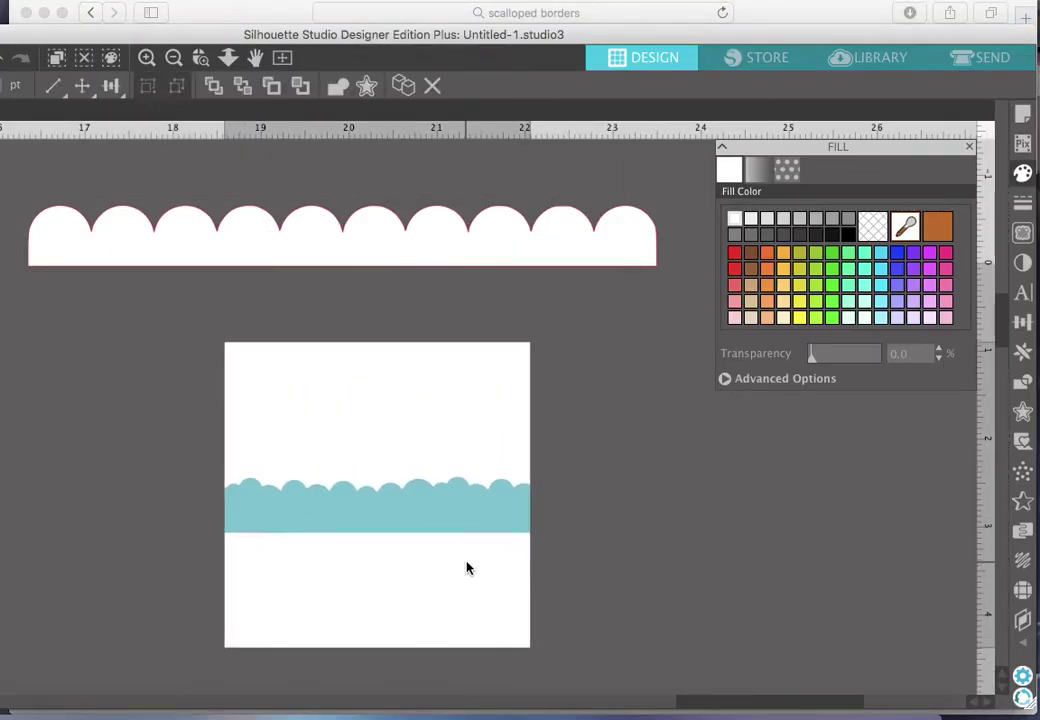
Step: Set a trace area around the whole teal border image, raise the threshold to 77%, and trace it with the plain Trace style
{"action": "left_click", "coordinate": [1023, 233]}
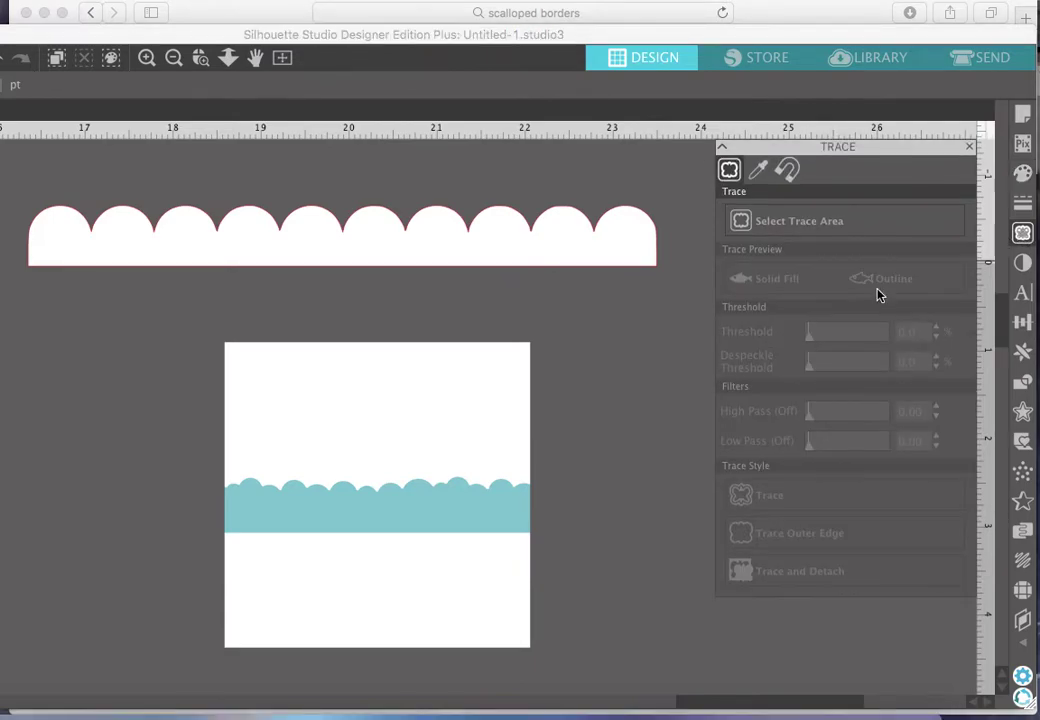
{"action": "left_click", "coordinate": [801, 220]}
{"action": "mouse_move", "coordinate": [190, 318]}
{"action": "left_mouse_down"}
{"action": "mouse_move", "coordinate": [501, 611]}
{"action": "mouse_move", "coordinate": [624, 673]}
{"action": "left_mouse_up"}
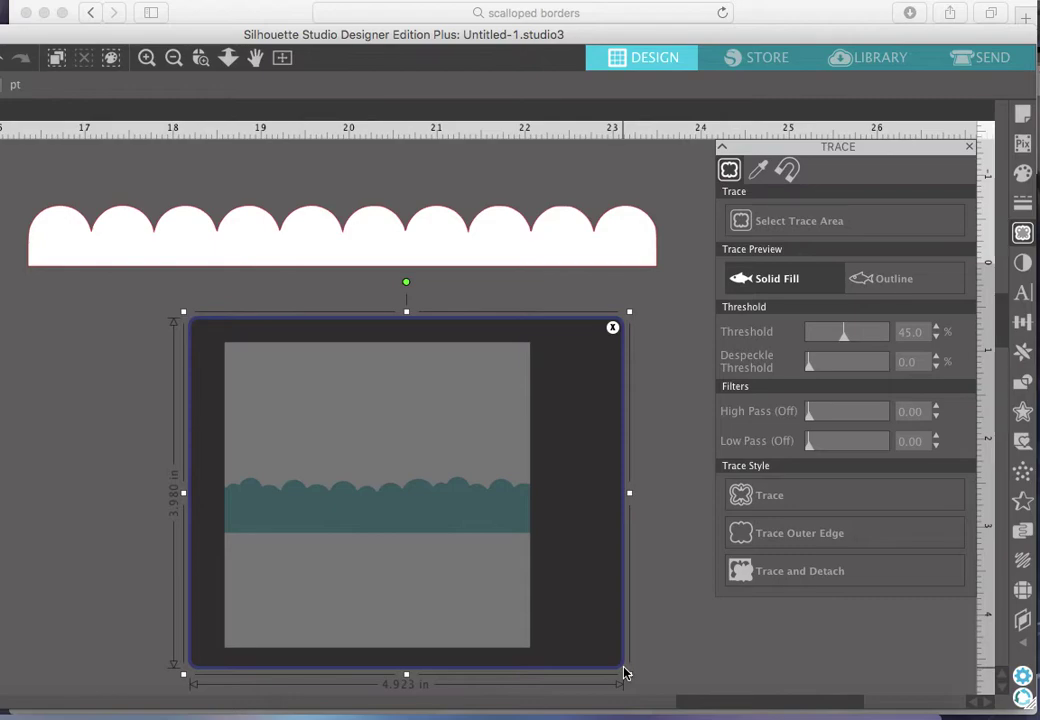
{"action": "left_click", "coordinate": [146, 58]}
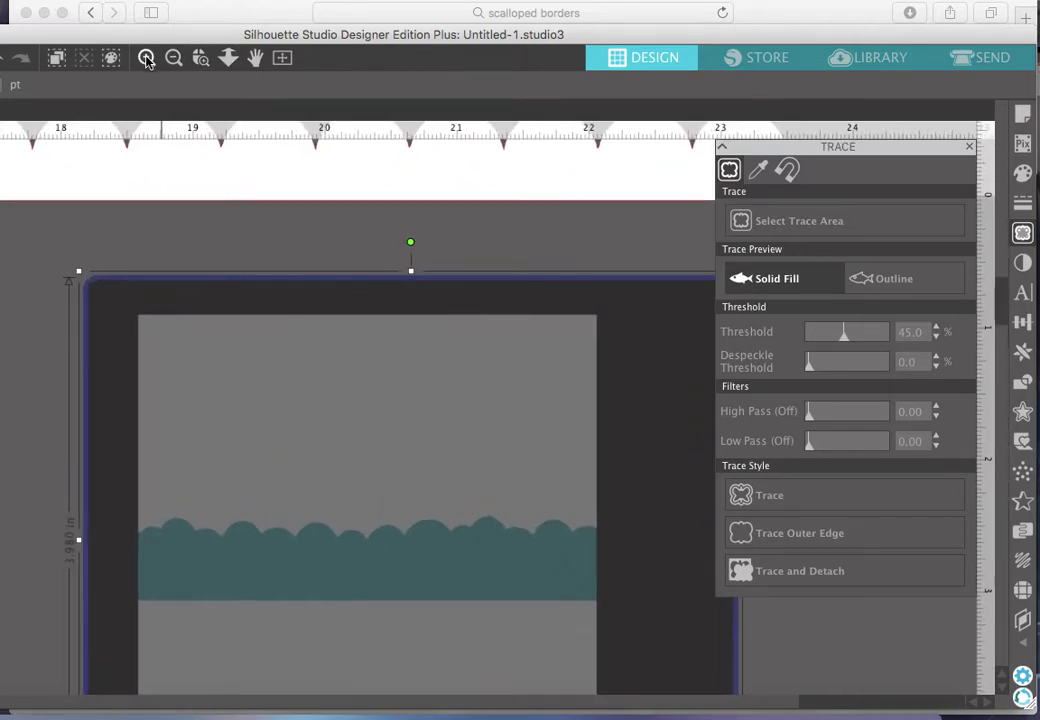
{"action": "scroll", "coordinate": [371, 385], "scroll_direction": "down", "scroll_amount": 5}
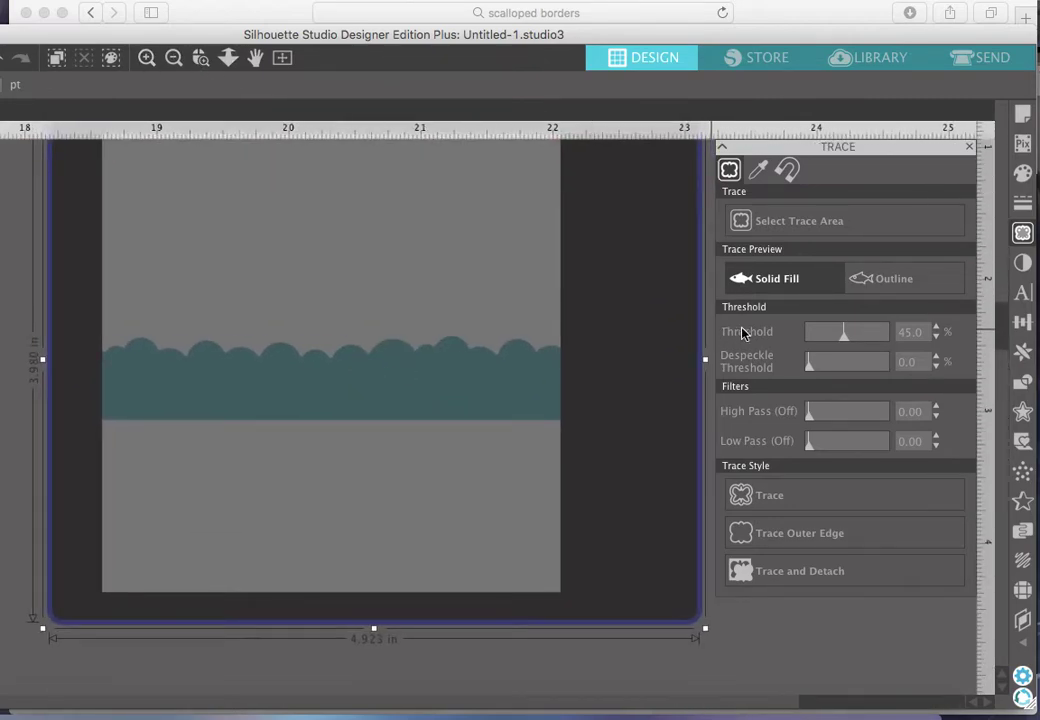
{"action": "mouse_move", "coordinate": [845, 345]}
{"action": "left_mouse_down"}
{"action": "mouse_move", "coordinate": [891, 341]}
{"action": "mouse_move", "coordinate": [868, 344]}
{"action": "left_mouse_up"}
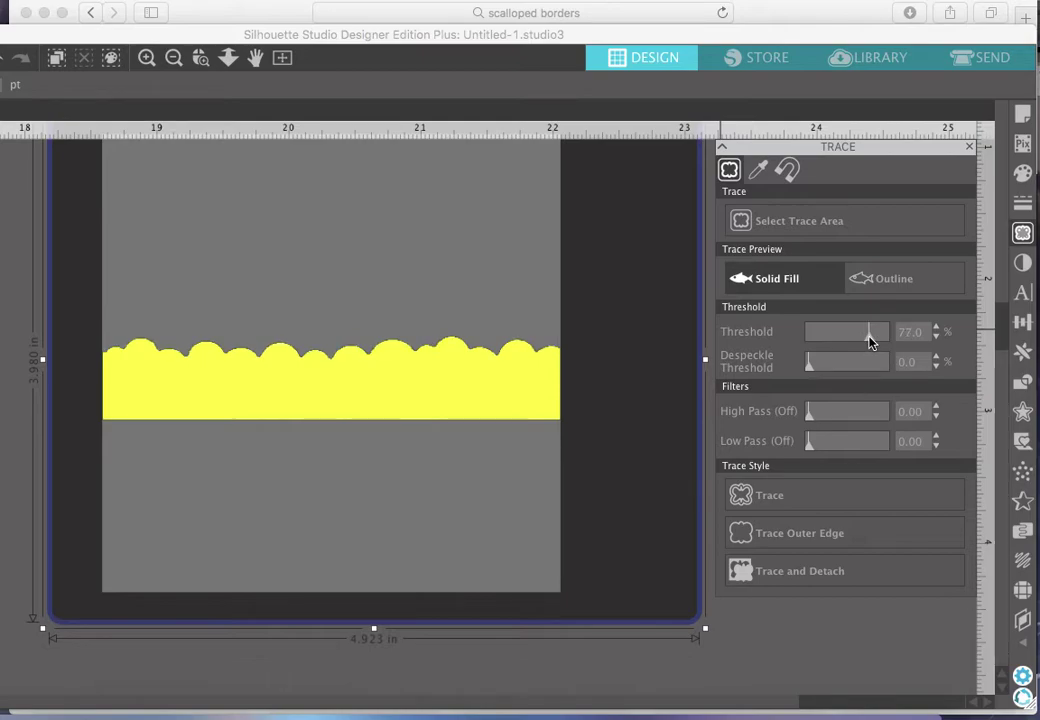
{"action": "left_click", "coordinate": [785, 495]}
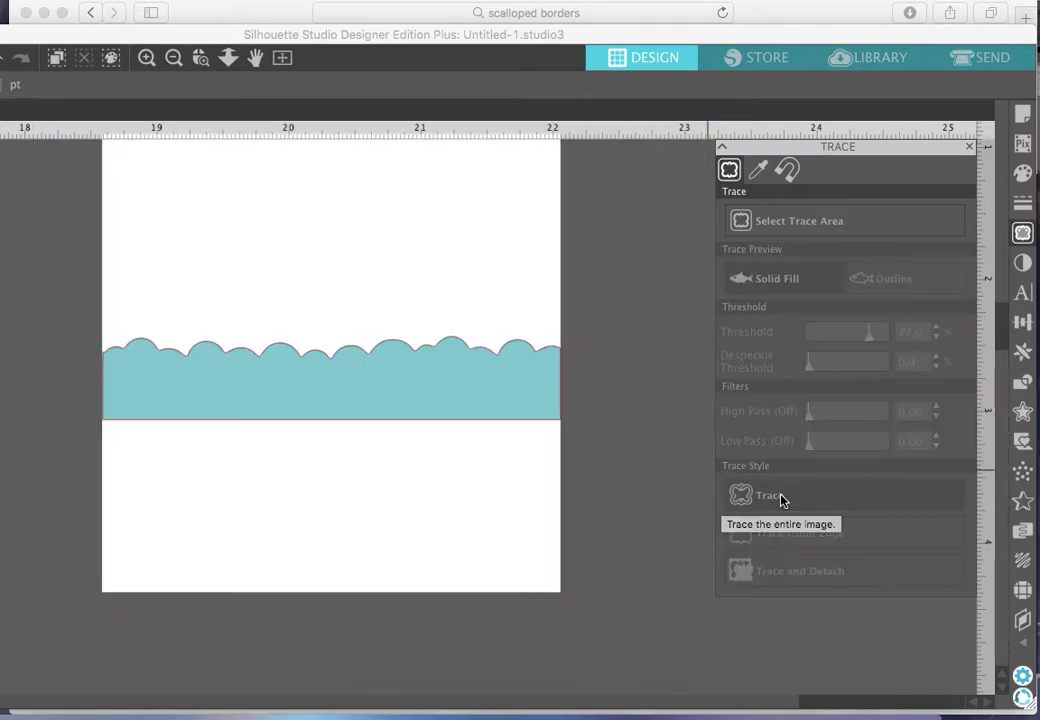
Step: Move the teal border image off its traced outline and fill the outline with white
{"action": "scroll", "coordinate": [400, 385], "scroll_direction": "down", "scroll_amount": 5}
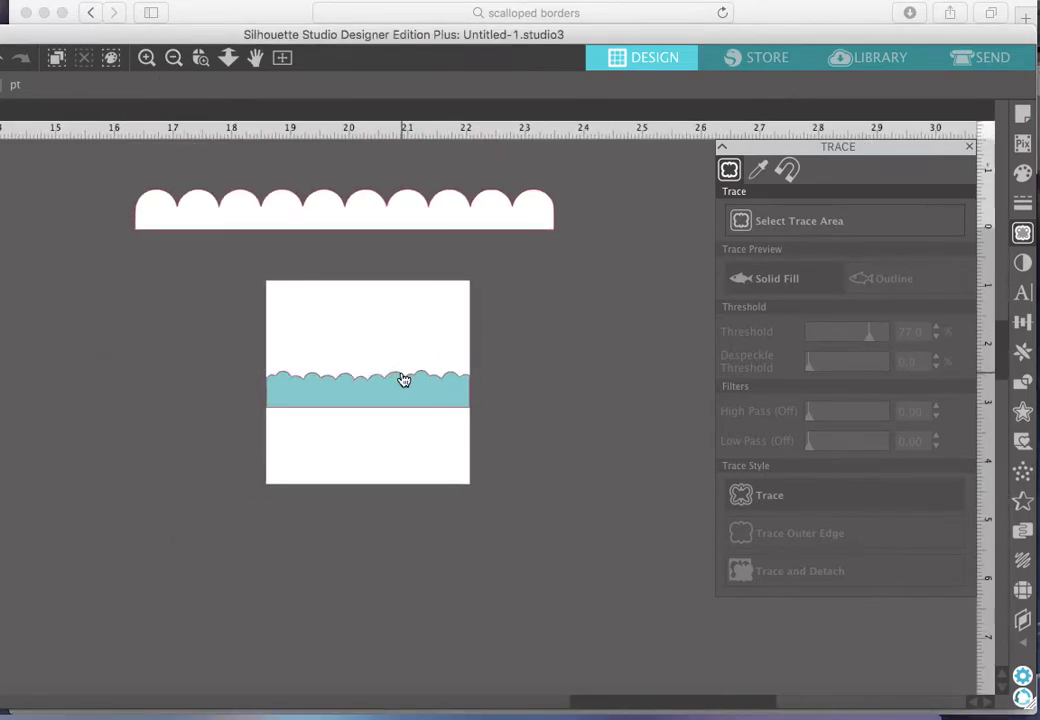
{"action": "left_click_drag", "start_coordinate": [406, 378], "coordinate": [249, 378]}
{"action": "left_click_drag", "start_coordinate": [160, 341], "coordinate": [117, 337]}
{"action": "left_click", "coordinate": [311, 392]}
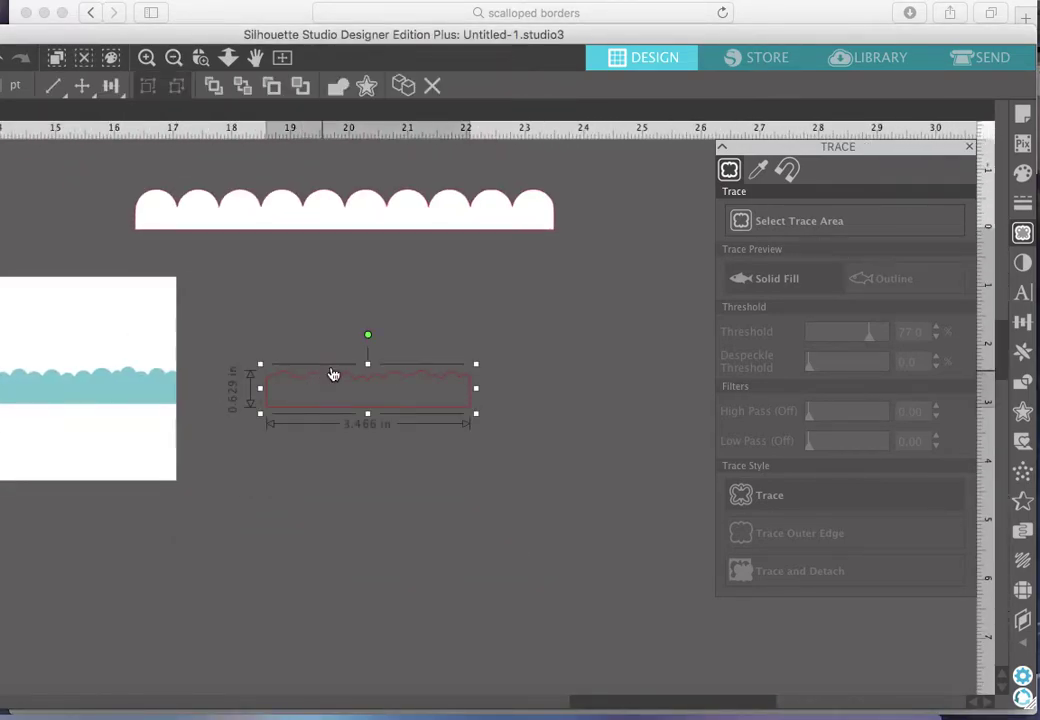
{"action": "left_click", "coordinate": [1022, 172]}
{"action": "left_click", "coordinate": [755, 219]}
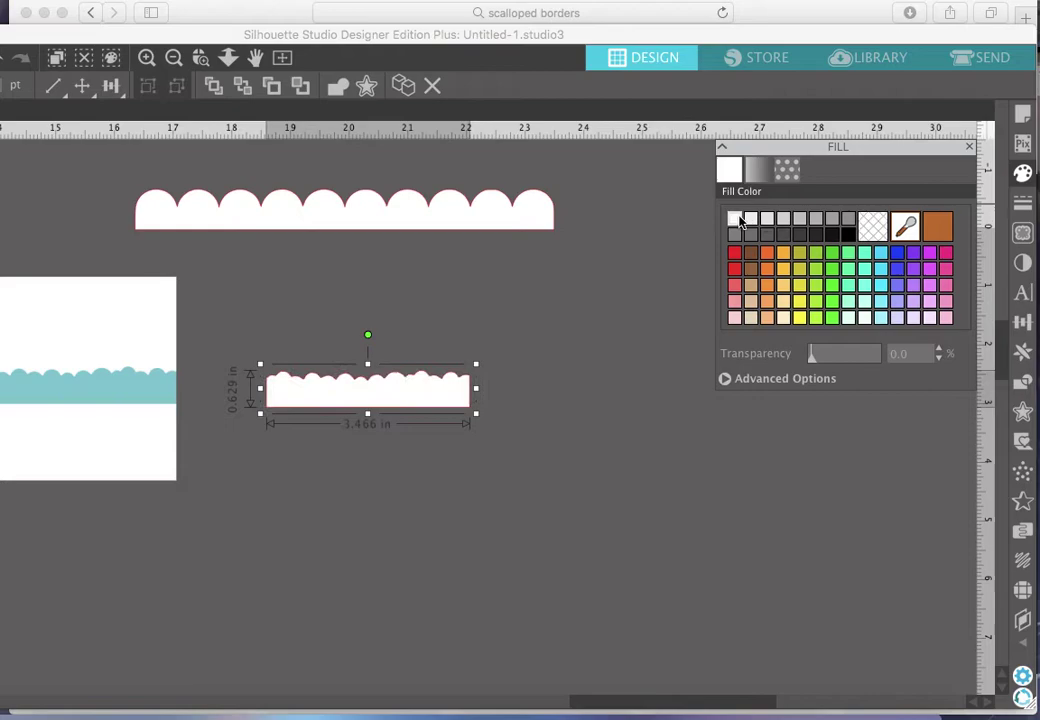
Step: Rotate the white traced border by about half a turn so its scallops point down, and adjust the angle to level it
{"action": "left_click", "coordinate": [146, 57]}
{"action": "left_click", "coordinate": [146, 57]}
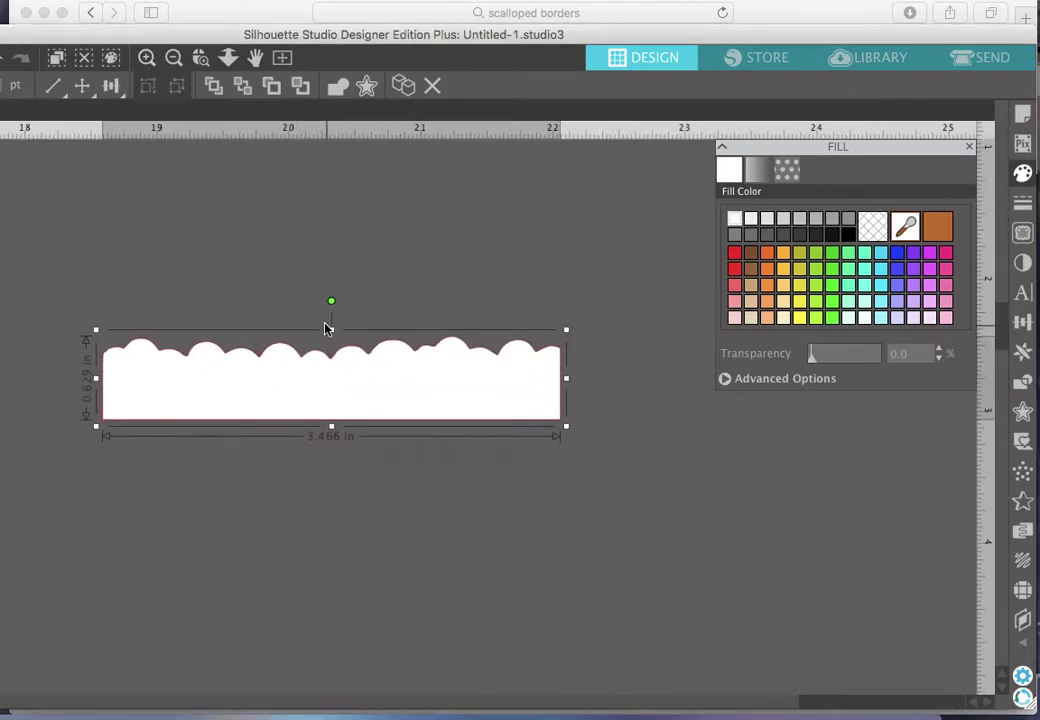
{"action": "left_click_drag", "start_coordinate": [332, 300], "coordinate": [334, 414]}
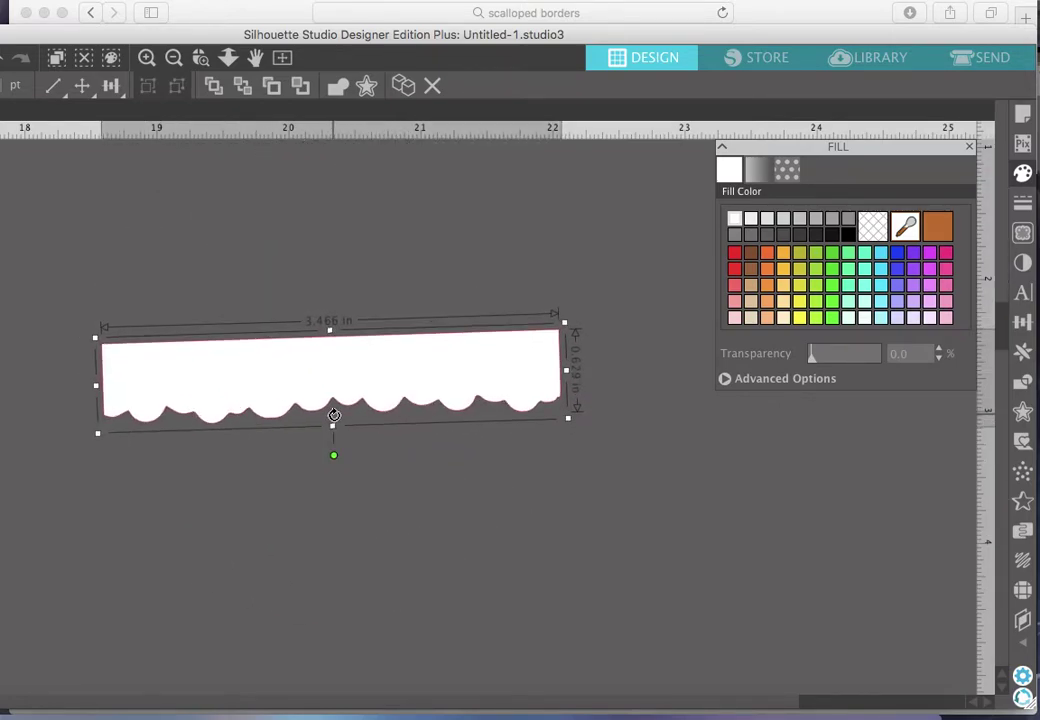
{"action": "left_click", "coordinate": [173, 57]}
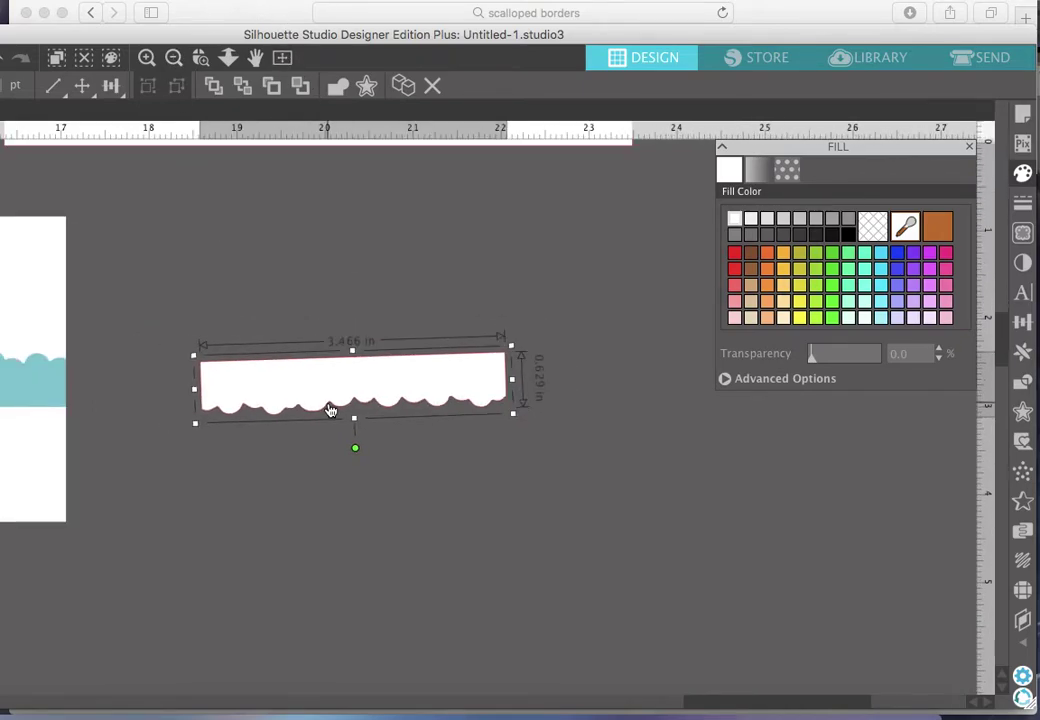
{"action": "left_click_drag", "start_coordinate": [357, 452], "coordinate": [354, 453]}
Step: Move the rotated border up toward the first border, undo the stray change, and delete the leftover teal source image
{"action": "left_click_drag", "start_coordinate": [437, 386], "coordinate": [495, 241]}
{"action": "left_click", "coordinate": [155, 381]}
{"action": "key", "text": "ctrl+z"}
{"action": "left_click", "coordinate": [404, 453]}
{"action": "key", "text": "Delete"}
Step: Switch back to Safari, preview the related blue wave border, and look through more scalloped border results
{"action": "left_click", "coordinate": [203, 20]}
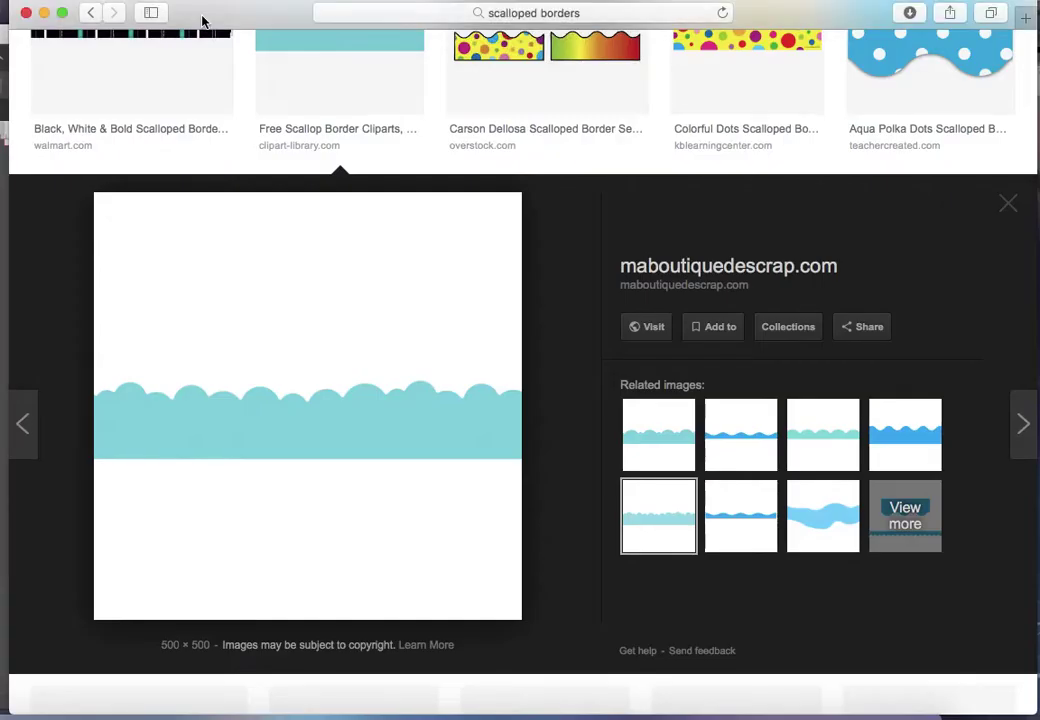
{"action": "left_click", "coordinate": [710, 514]}
{"action": "left_click", "coordinate": [746, 441]}
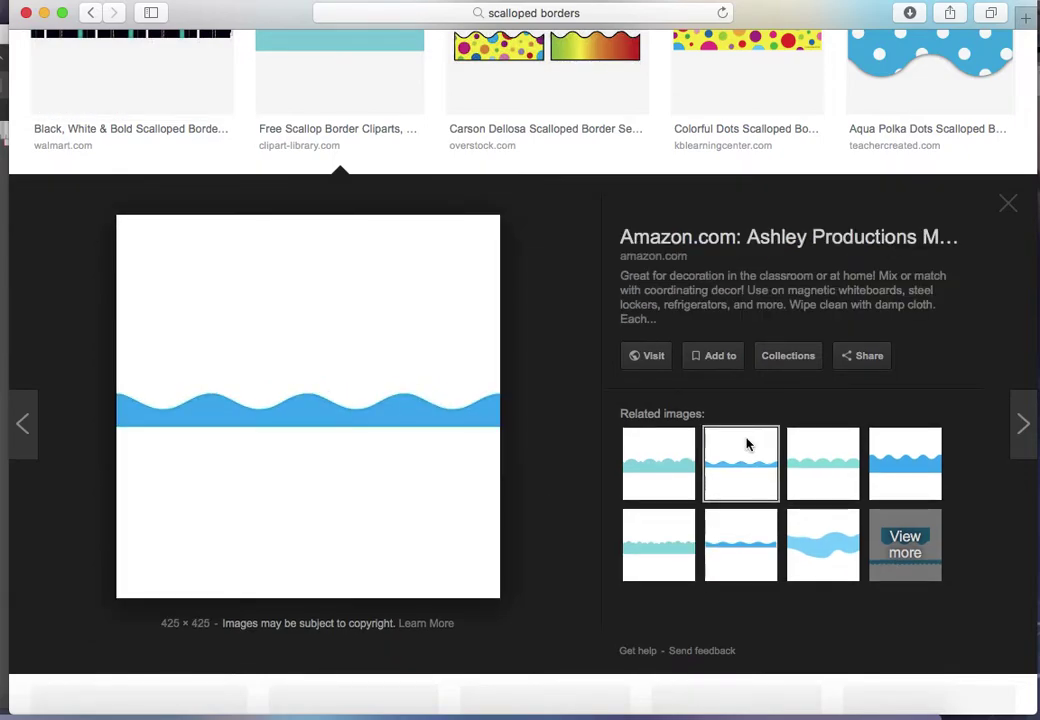
{"action": "scroll", "coordinate": [746, 444], "scroll_direction": "down", "scroll_amount": 15}
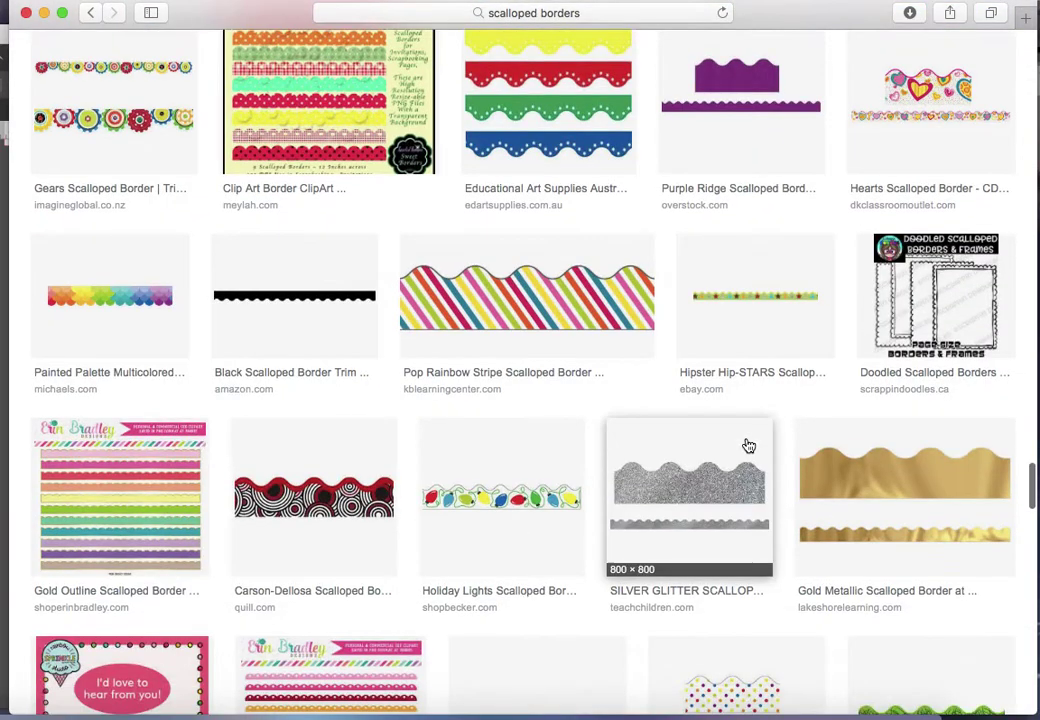
{"action": "scroll", "coordinate": [748, 445], "scroll_direction": "down", "scroll_amount": 12}
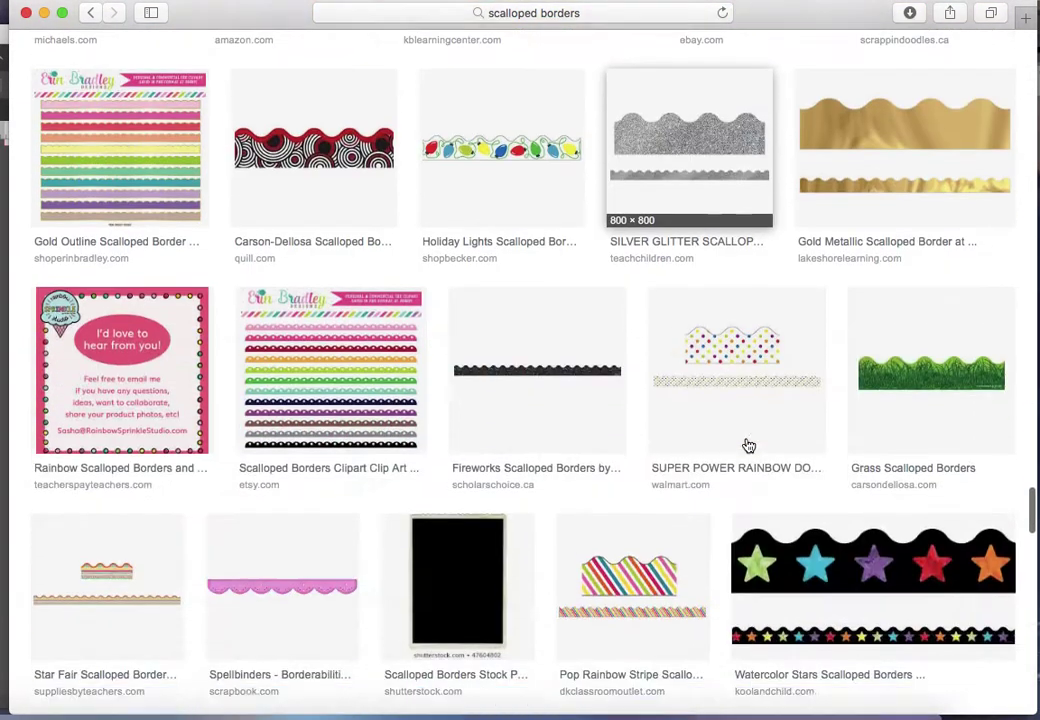
{"action": "scroll", "coordinate": [748, 445], "scroll_direction": "down", "scroll_amount": 5}
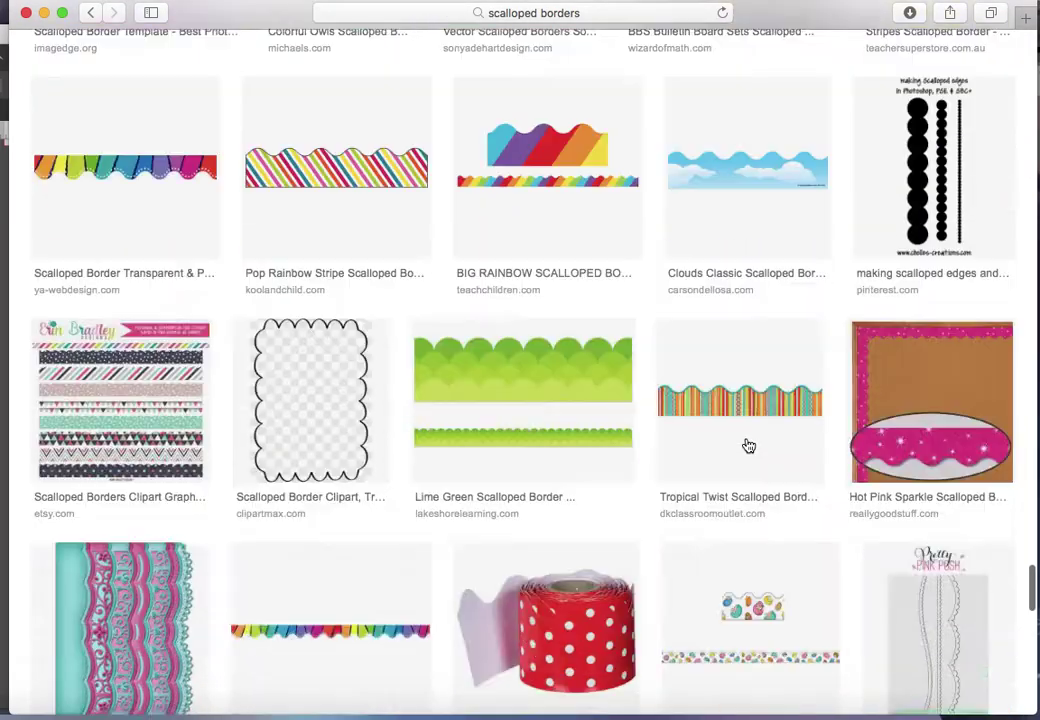
Step: Preview the black scalloped edges image, the Lawn Fawn stitched scallop die, the Sunny Studio scallop die and the ocean wave borders die
{"action": "left_click", "coordinate": [885, 128]}
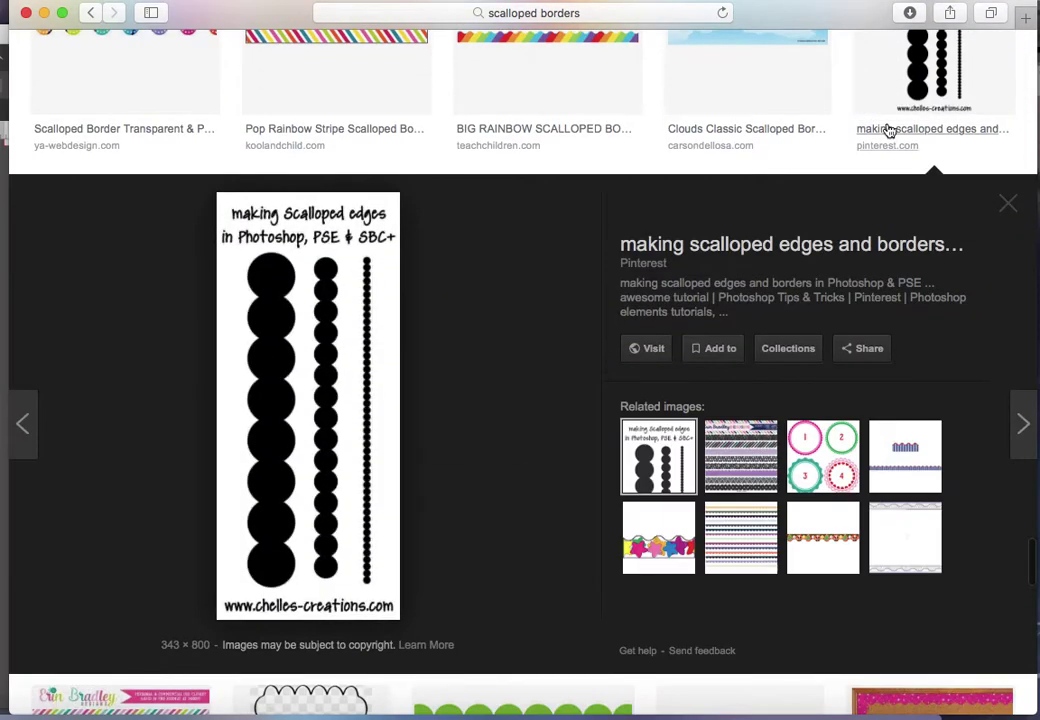
{"action": "scroll", "coordinate": [888, 130], "scroll_direction": "down", "scroll_amount": 10}
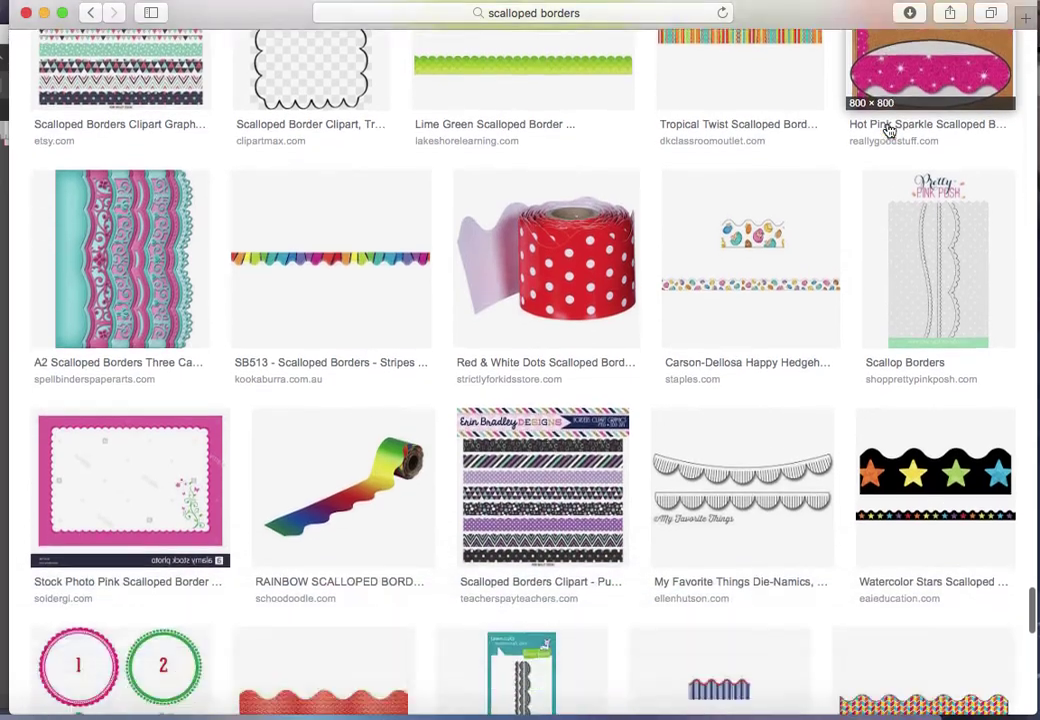
{"action": "scroll", "coordinate": [888, 130], "scroll_direction": "down", "scroll_amount": 1}
{"action": "scroll", "coordinate": [888, 130], "scroll_direction": "down", "scroll_amount": 3}
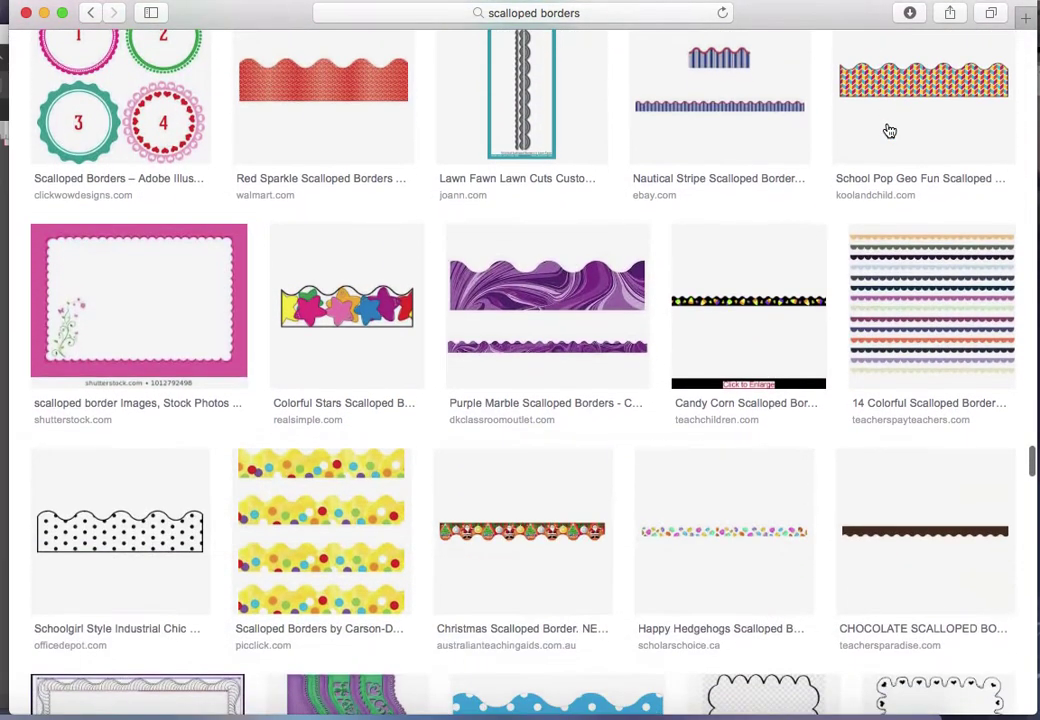
{"action": "left_click", "coordinate": [565, 80]}
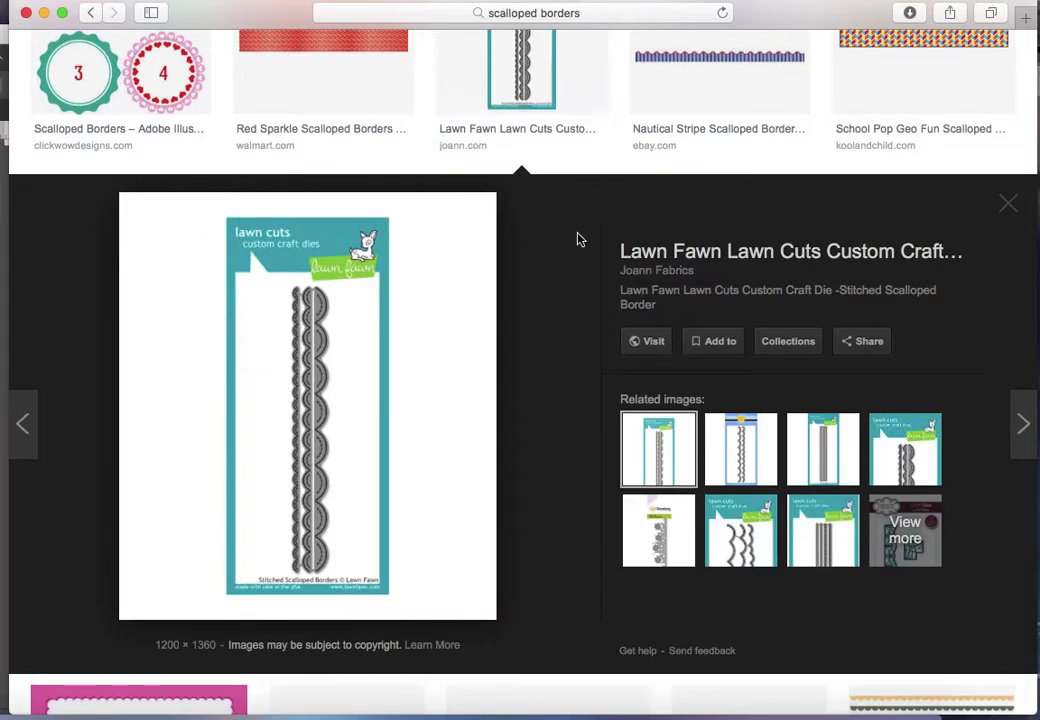
{"action": "left_click", "coordinate": [719, 437]}
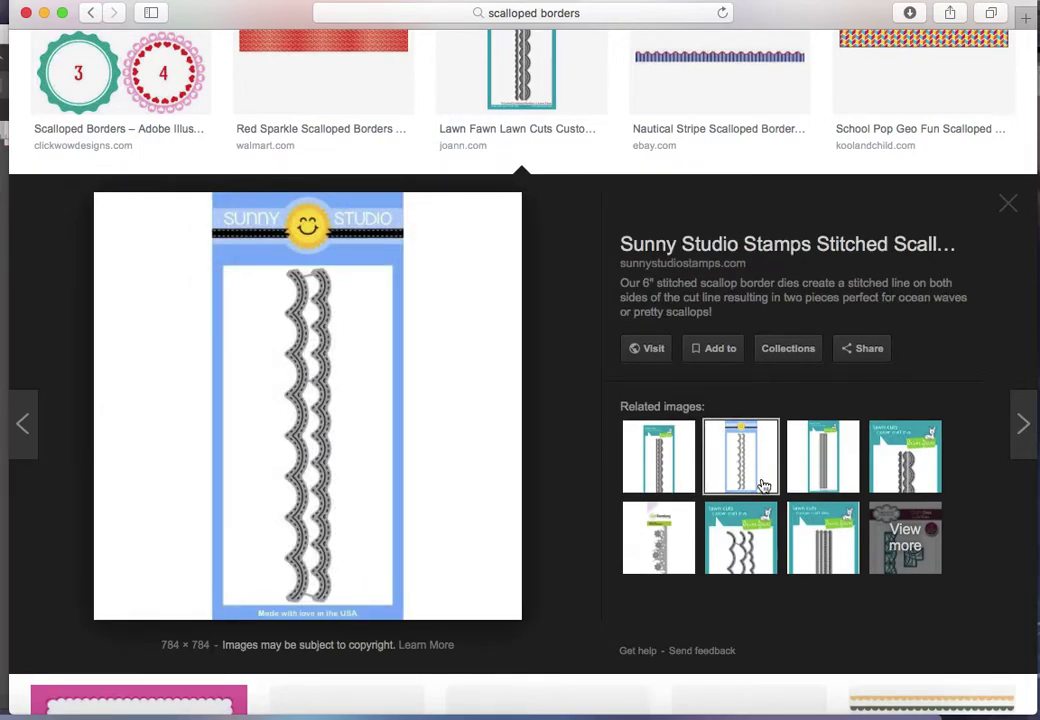
{"action": "left_click", "coordinate": [741, 540]}
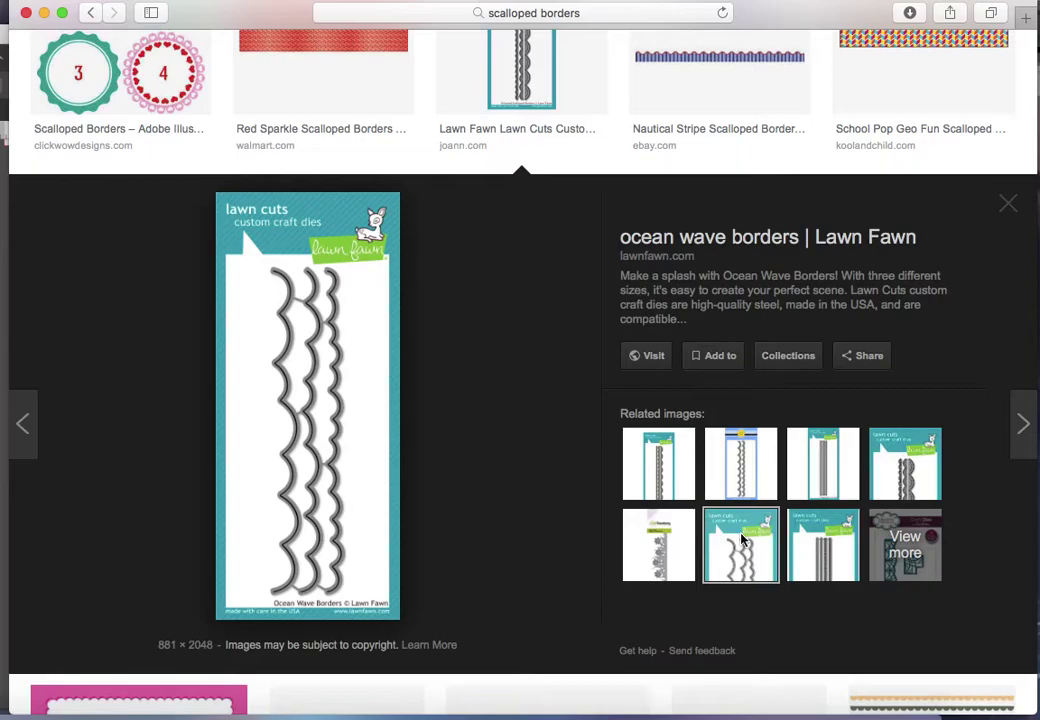
Step: Find the blue "More scalloped border svg files" image in the search results and copy it
{"action": "scroll", "coordinate": [741, 540], "scroll_direction": "down", "scroll_amount": 15}
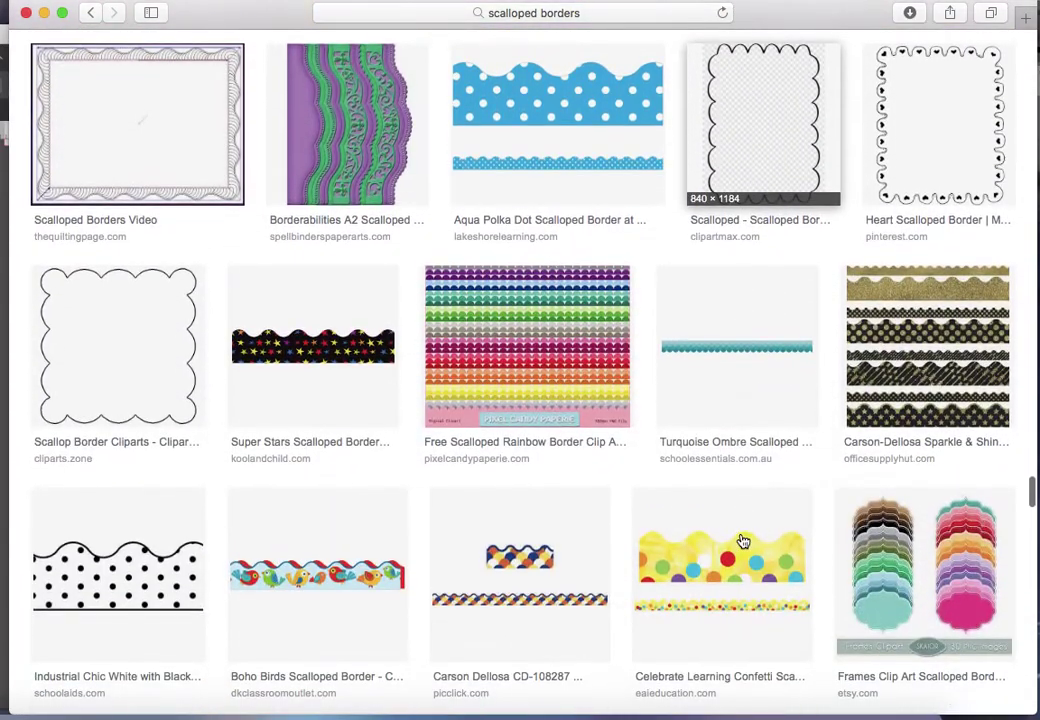
{"action": "scroll", "coordinate": [743, 541], "scroll_direction": "down", "scroll_amount": 10}
{"action": "scroll", "coordinate": [743, 541], "scroll_direction": "down", "scroll_amount": 8}
{"action": "scroll", "coordinate": [743, 541], "scroll_direction": "down", "scroll_amount": 5}
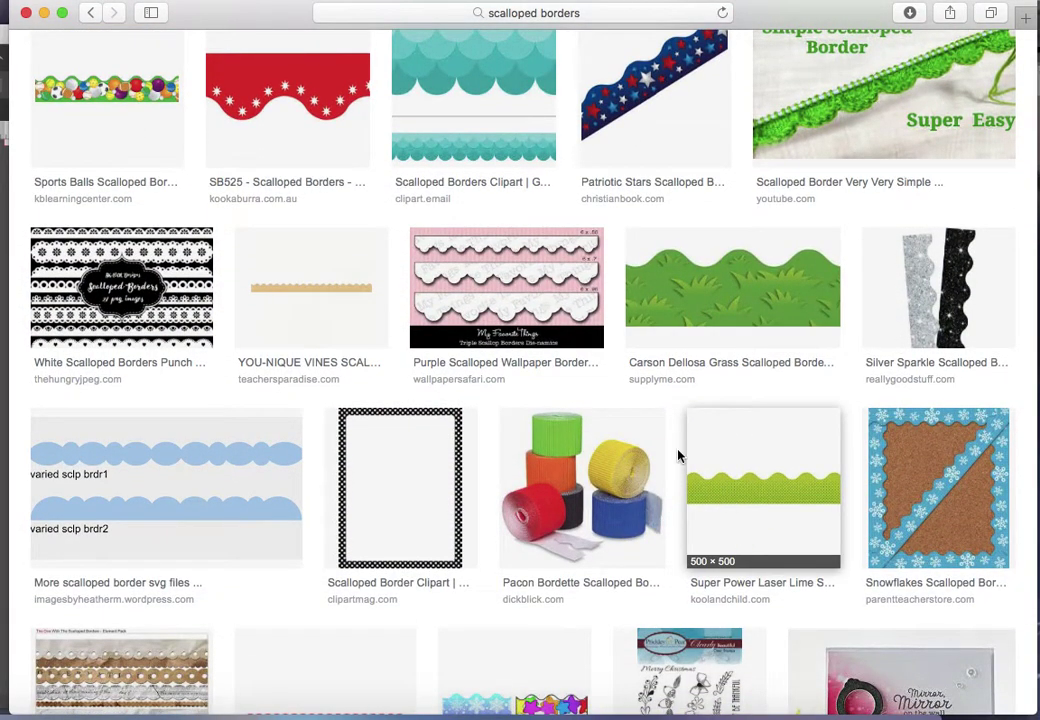
{"action": "left_click", "coordinate": [219, 502]}
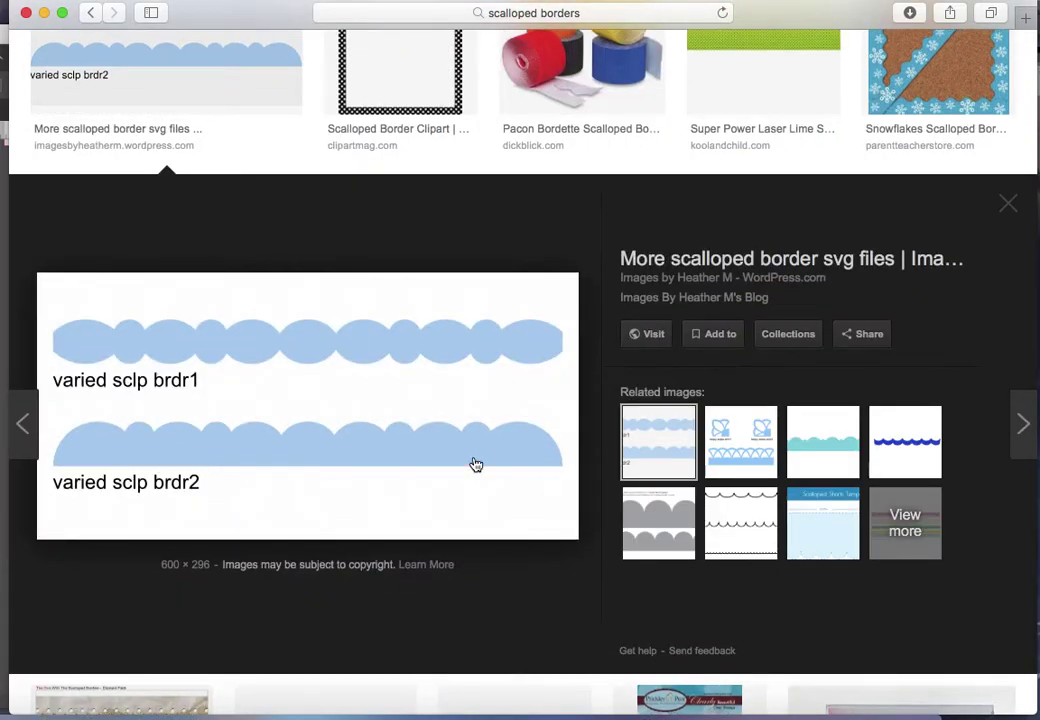
{"action": "right_click", "coordinate": [350, 473]}
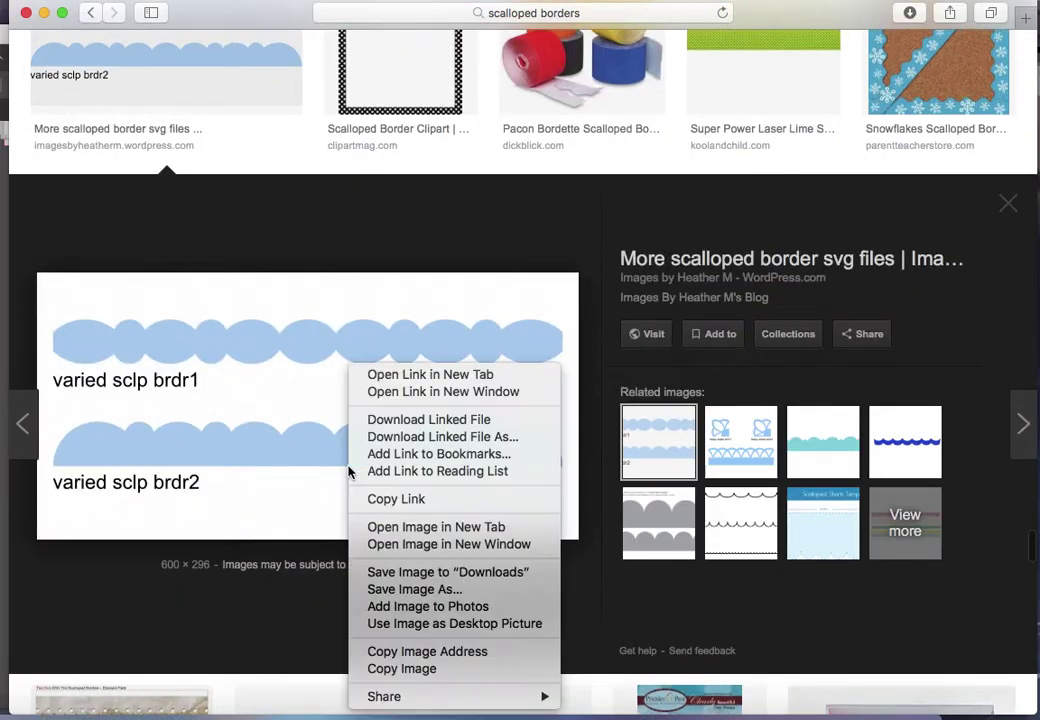
{"action": "left_click", "coordinate": [402, 668]}
Step: Switch to Silhouette Studio and paste the copied blue borders image below the white border
{"action": "key", "text": "super+Tab"}
{"action": "right_click", "coordinate": [307, 372]}
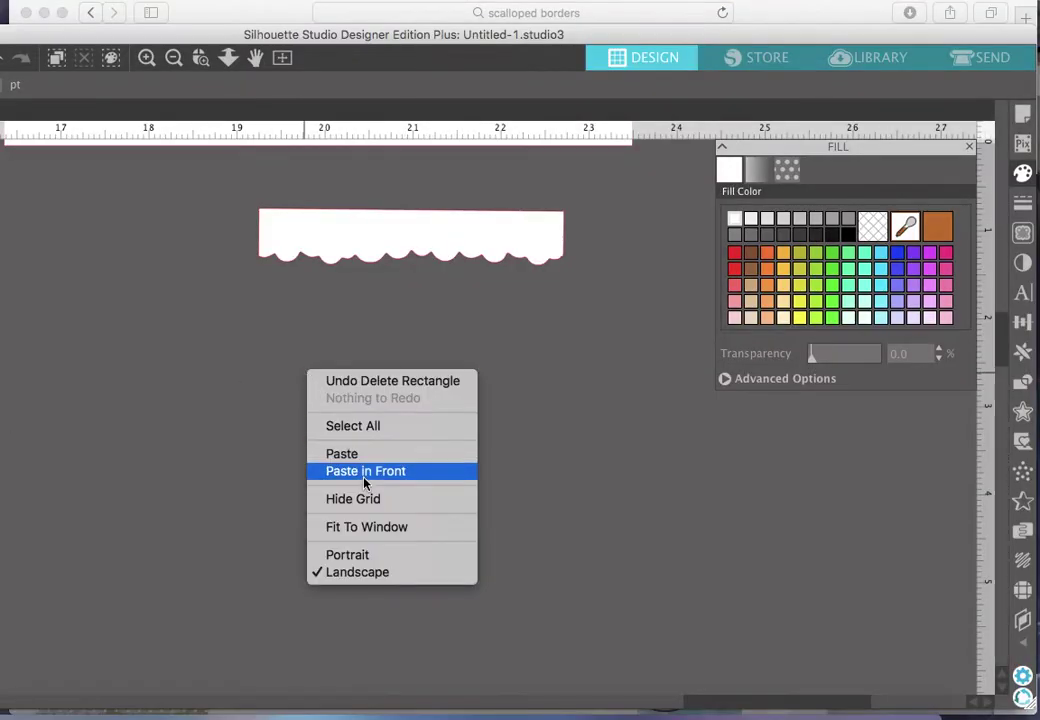
{"action": "left_click", "coordinate": [366, 457]}
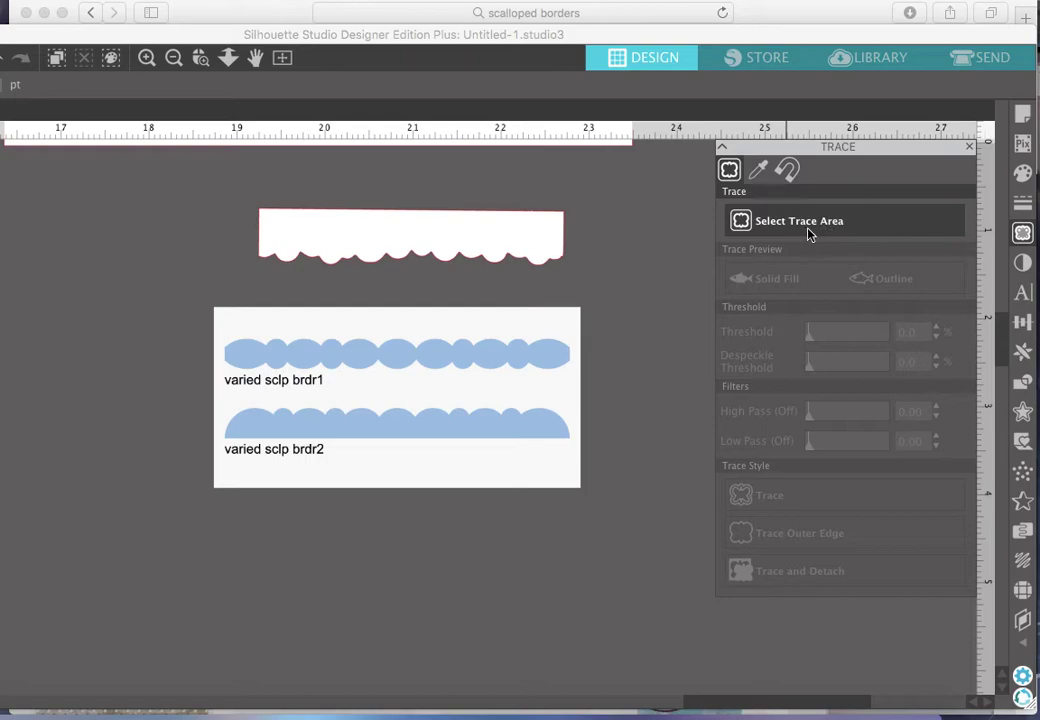
Step: Trace the pasted blue borders image with the whole picture as trace area and a threshold of 80%
{"action": "left_click", "coordinate": [794, 230]}
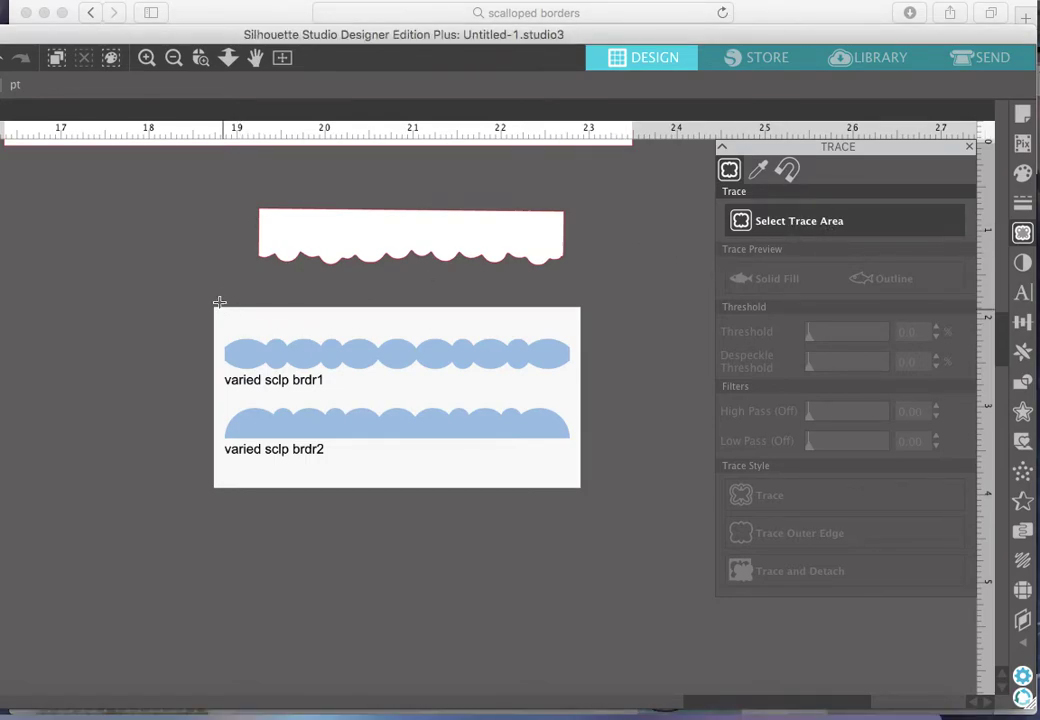
{"action": "left_click_drag", "start_coordinate": [200, 296], "coordinate": [645, 502]}
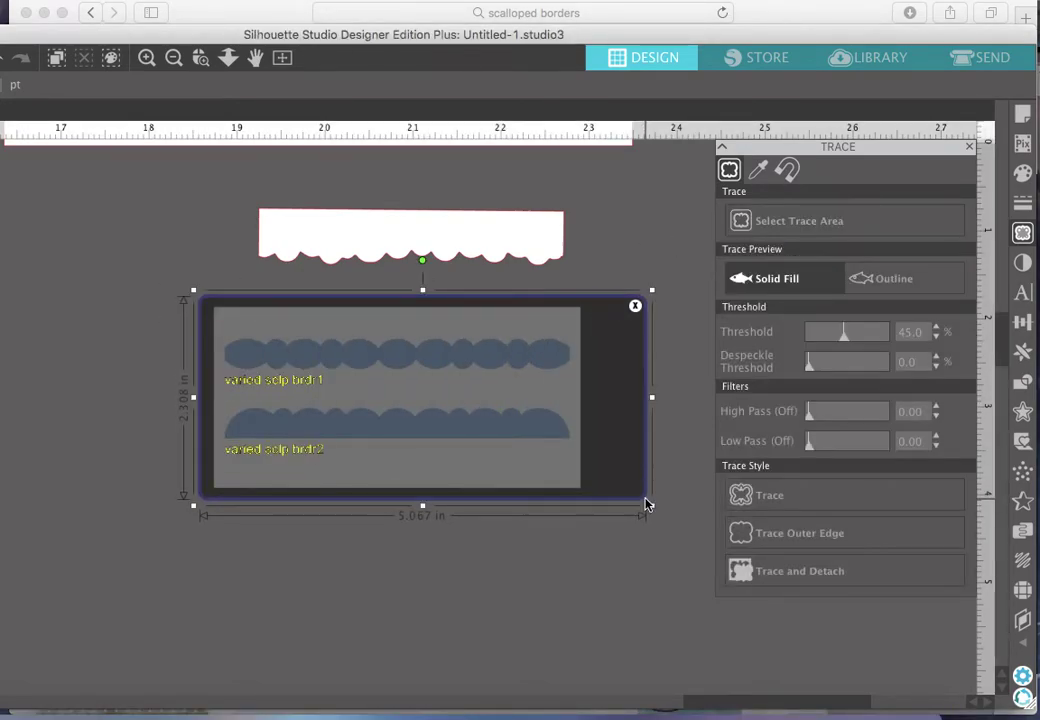
{"action": "left_click", "coordinate": [146, 57]}
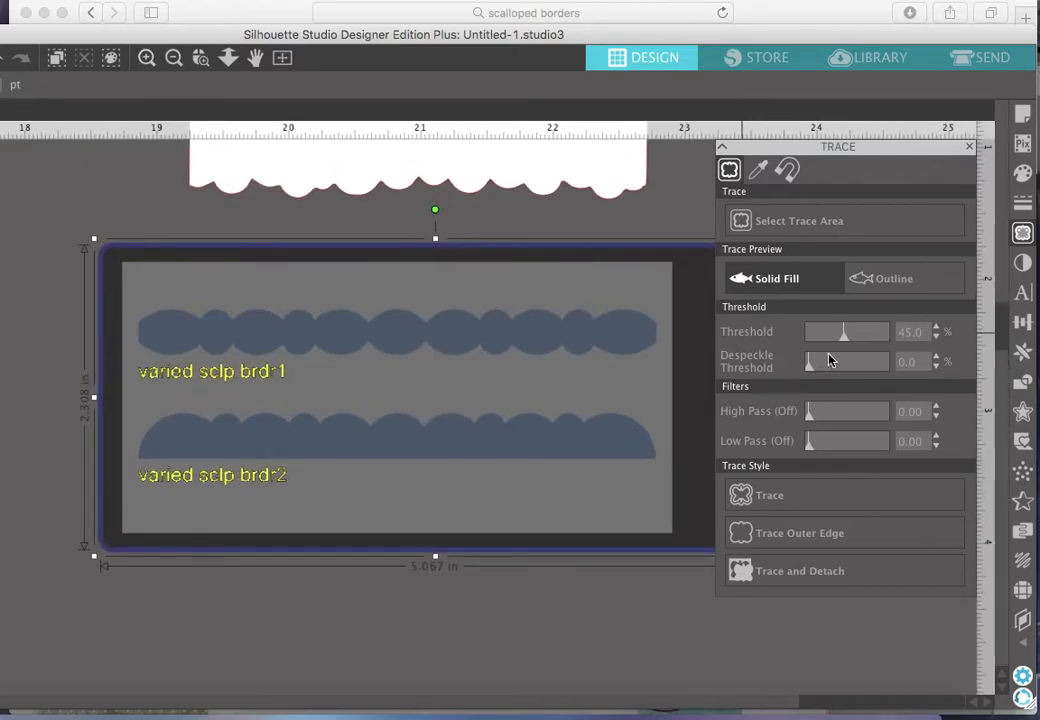
{"action": "left_click_drag", "start_coordinate": [843, 341], "coordinate": [871, 341]}
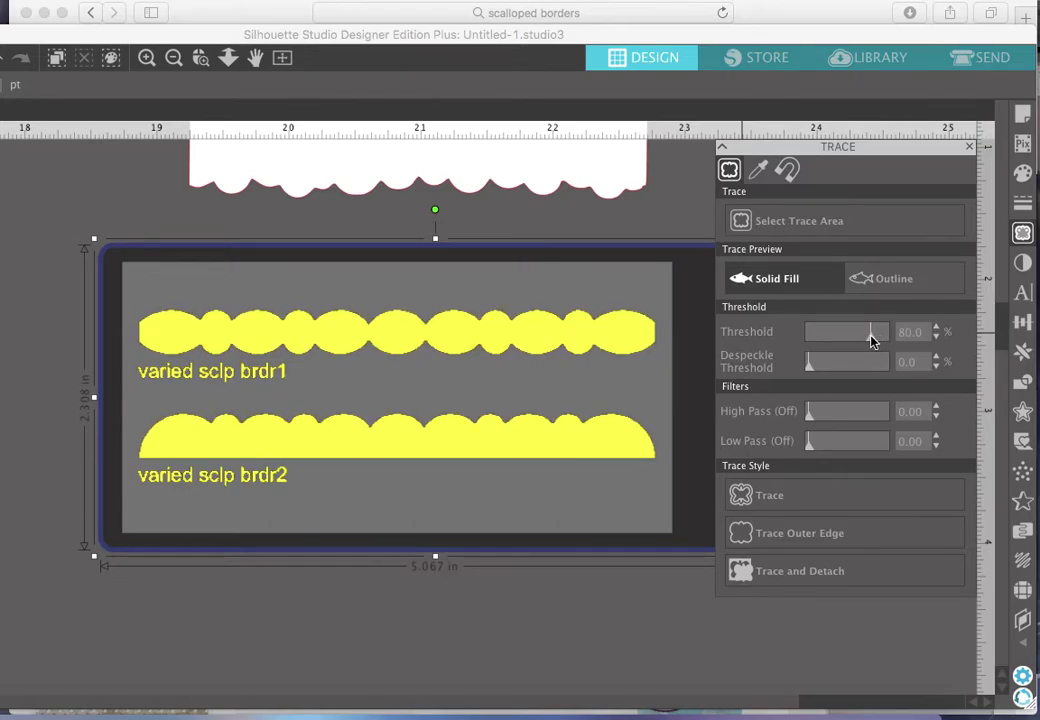
{"action": "left_click", "coordinate": [733, 494]}
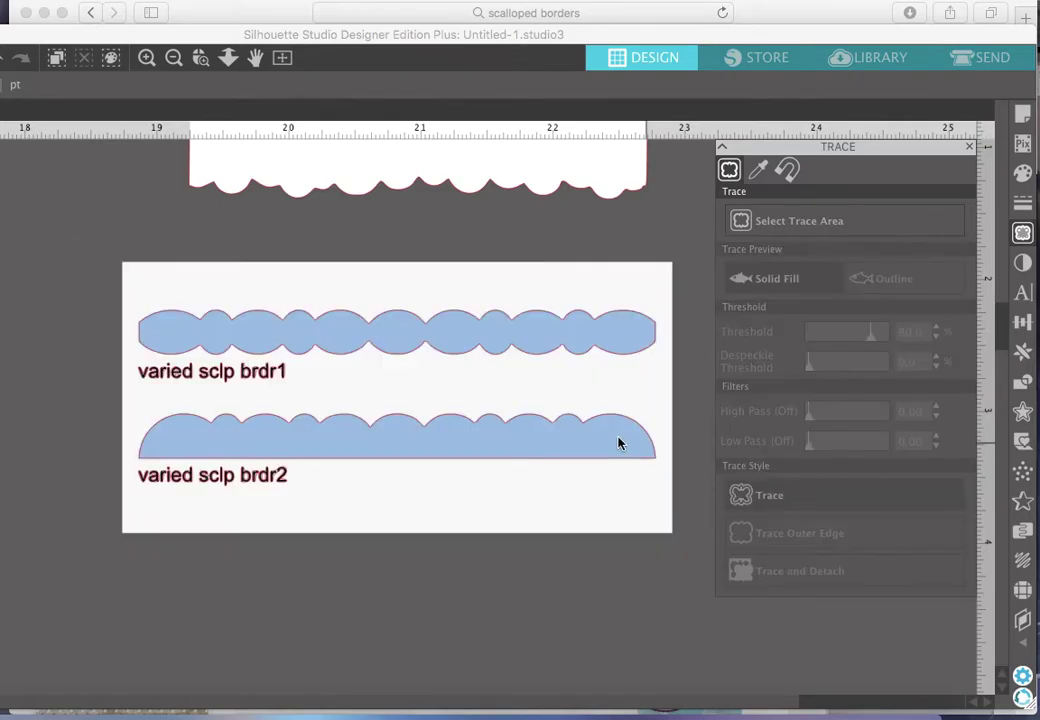
Step: Move the blue source image away from the traced outlines and delete it
{"action": "left_click_drag", "start_coordinate": [616, 445], "coordinate": [5, 440]}
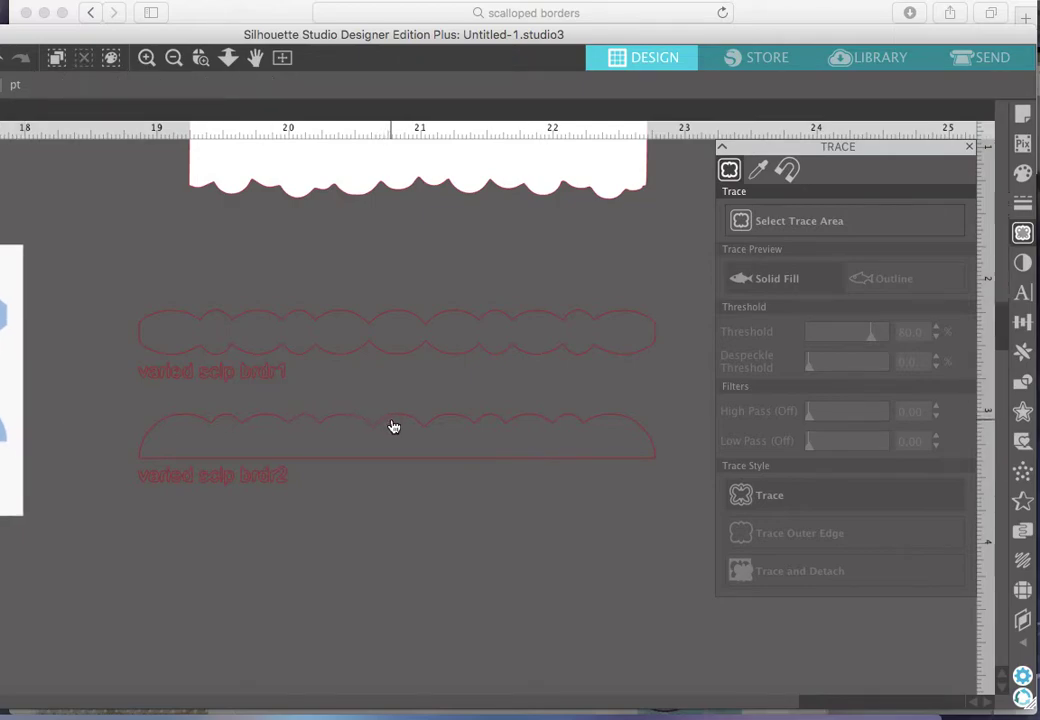
{"action": "left_click_drag", "start_coordinate": [370, 412], "coordinate": [375, 410]}
{"action": "left_click", "coordinate": [20, 373]}
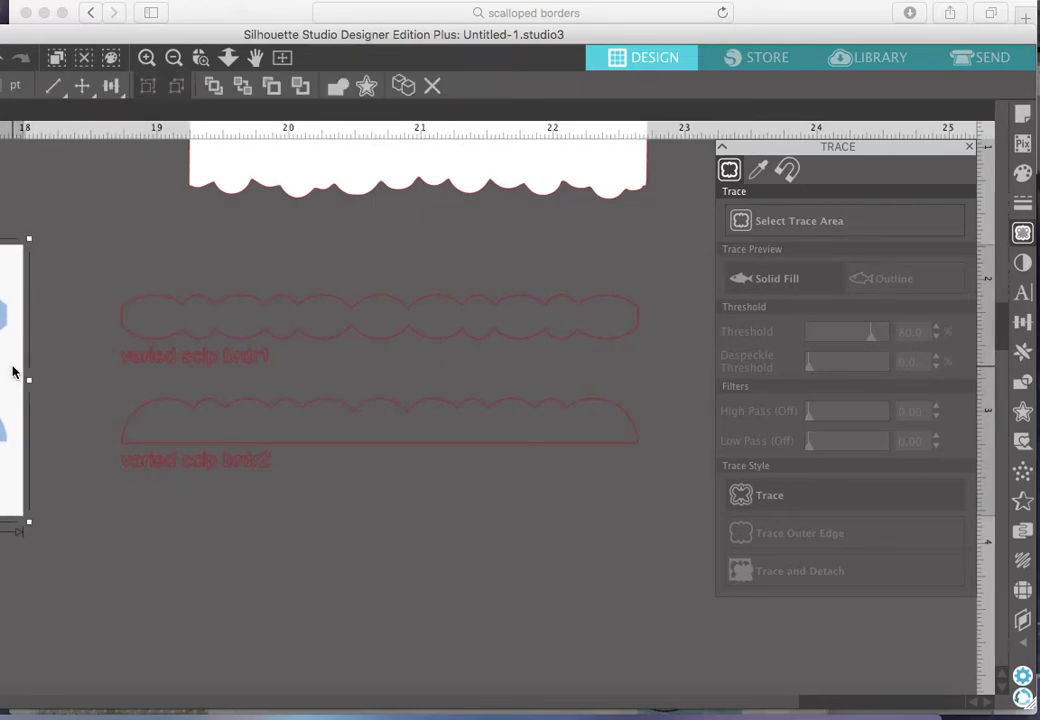
{"action": "key", "text": "Delete"}
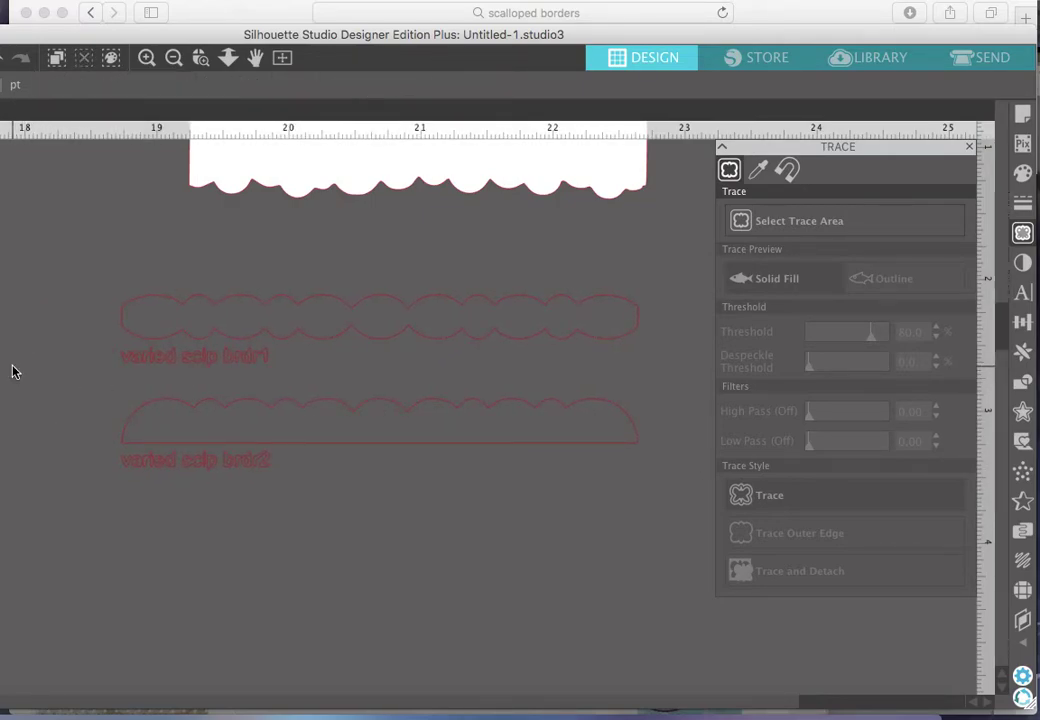
Step: Split the traced compound outline into separate shapes and deselect them
{"action": "right_click", "coordinate": [334, 411]}
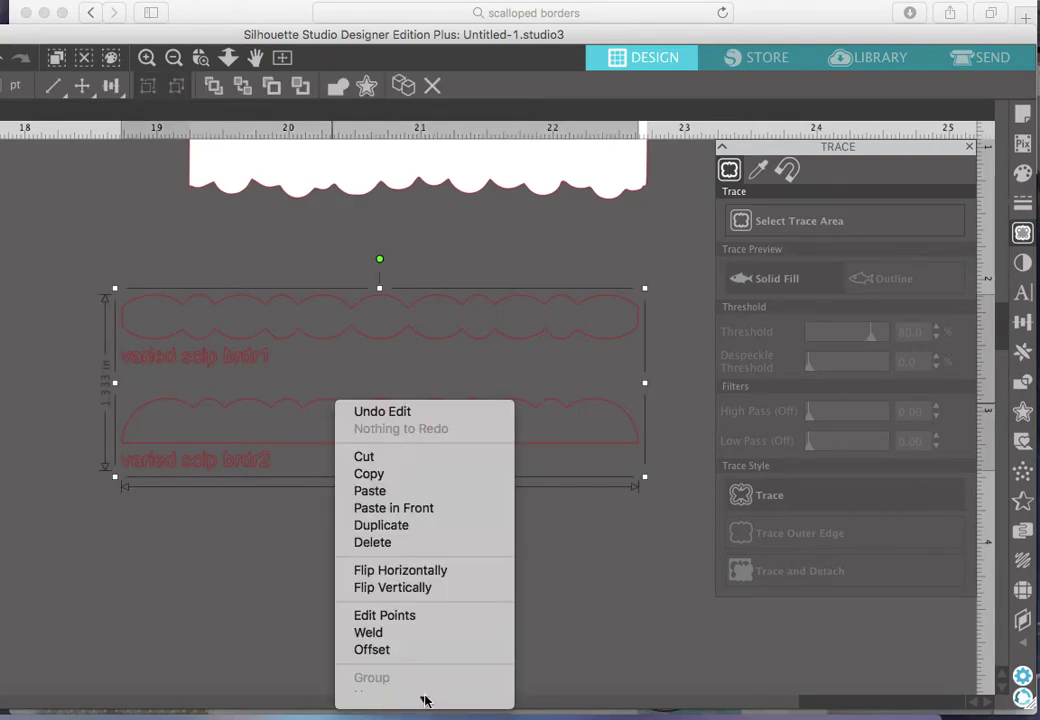
{"action": "left_click", "coordinate": [453, 587]}
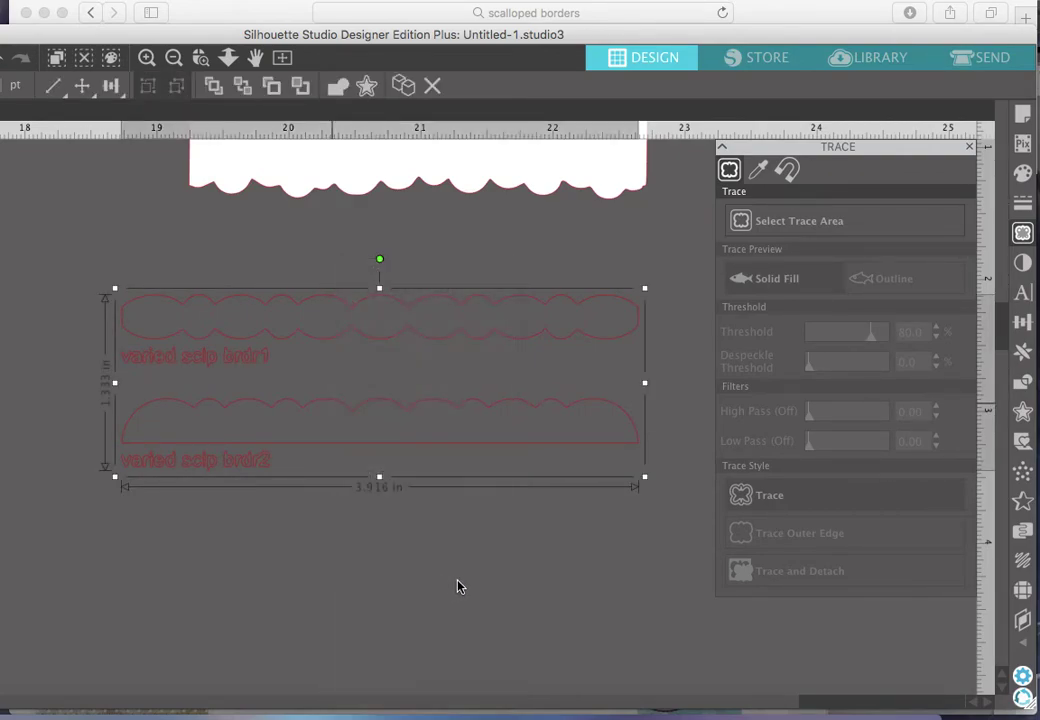
{"action": "left_click", "coordinate": [458, 584]}
Step: Fill the double-sided scalloped border and the flat-based scalloped border with white
{"action": "left_click", "coordinate": [640, 312]}
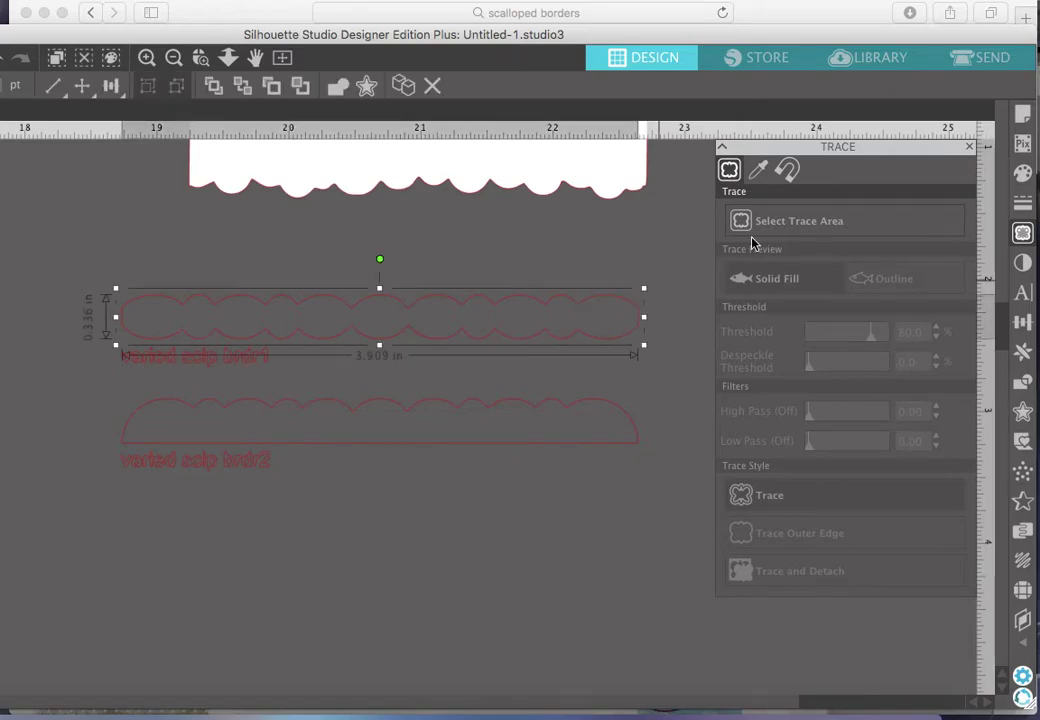
{"action": "left_click", "coordinate": [1022, 172]}
{"action": "left_click", "coordinate": [734, 218]}
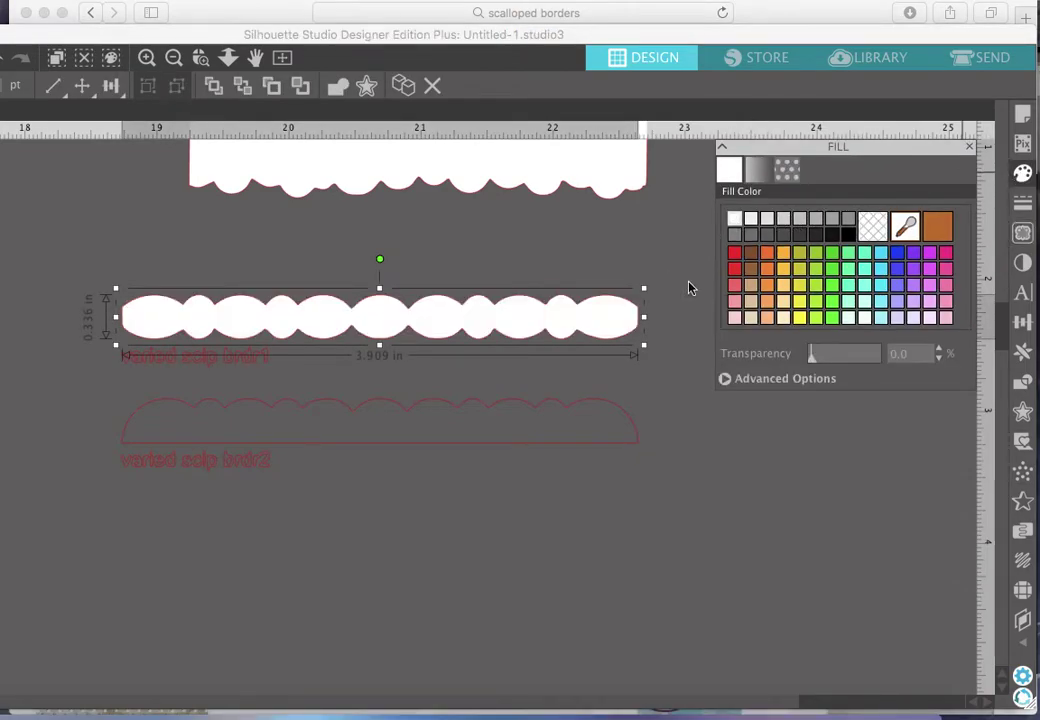
{"action": "left_click", "coordinate": [634, 427]}
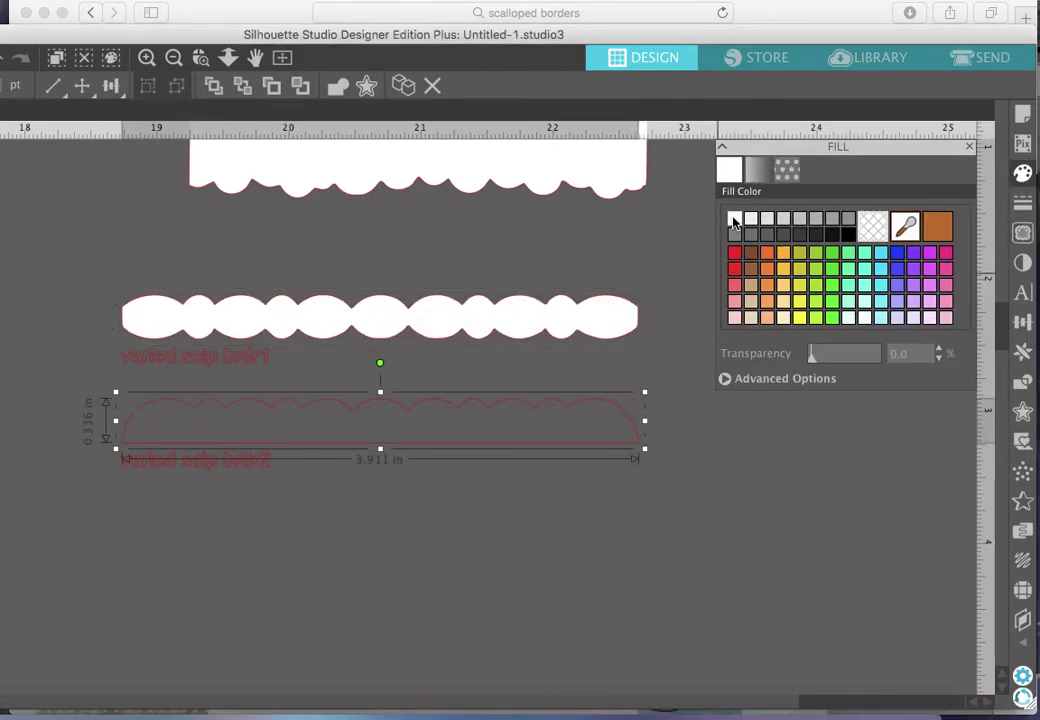
{"action": "left_click", "coordinate": [735, 220]}
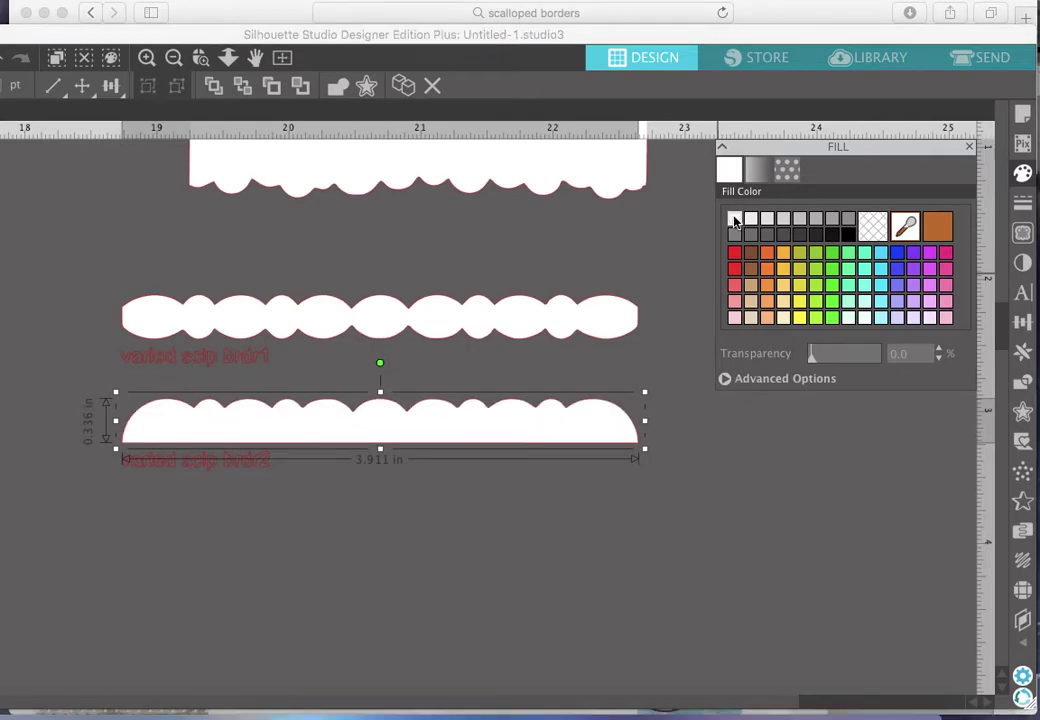
Step: Move the flat-based border up beneath the first white border, and delete the double-sided border and both traced text labels
{"action": "left_click", "coordinate": [476, 322]}
{"action": "key", "text": "Delete"}
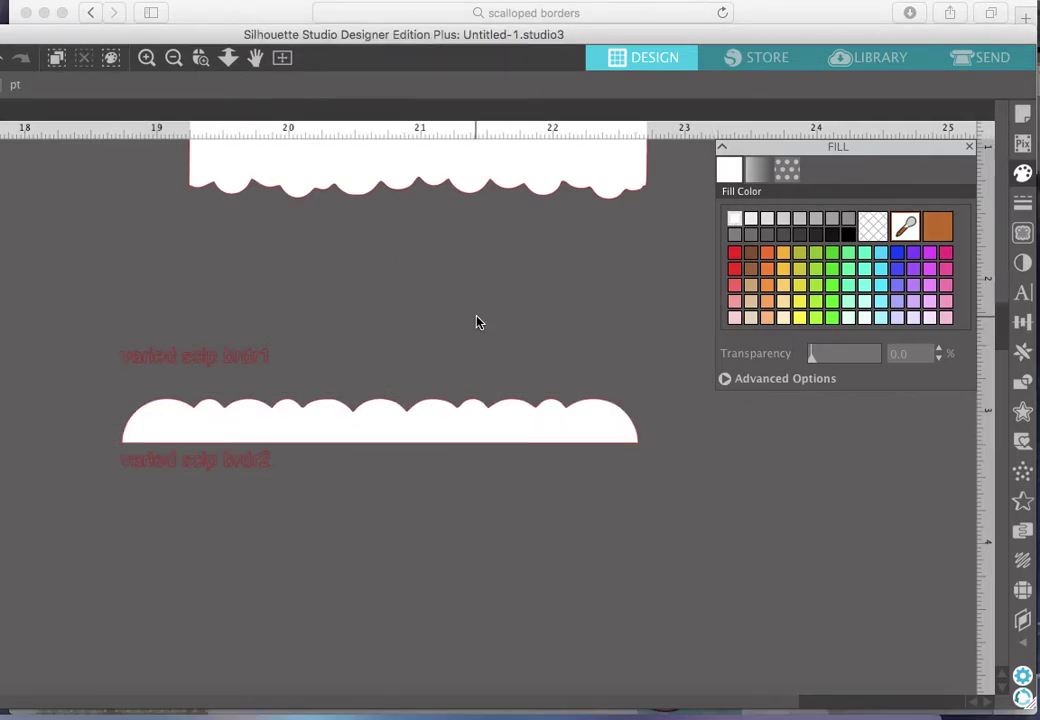
{"action": "left_click_drag", "start_coordinate": [452, 425], "coordinate": [490, 235]}
{"action": "left_click_drag", "start_coordinate": [313, 569], "coordinate": [86, 295]}
{"action": "key", "text": "Delete"}
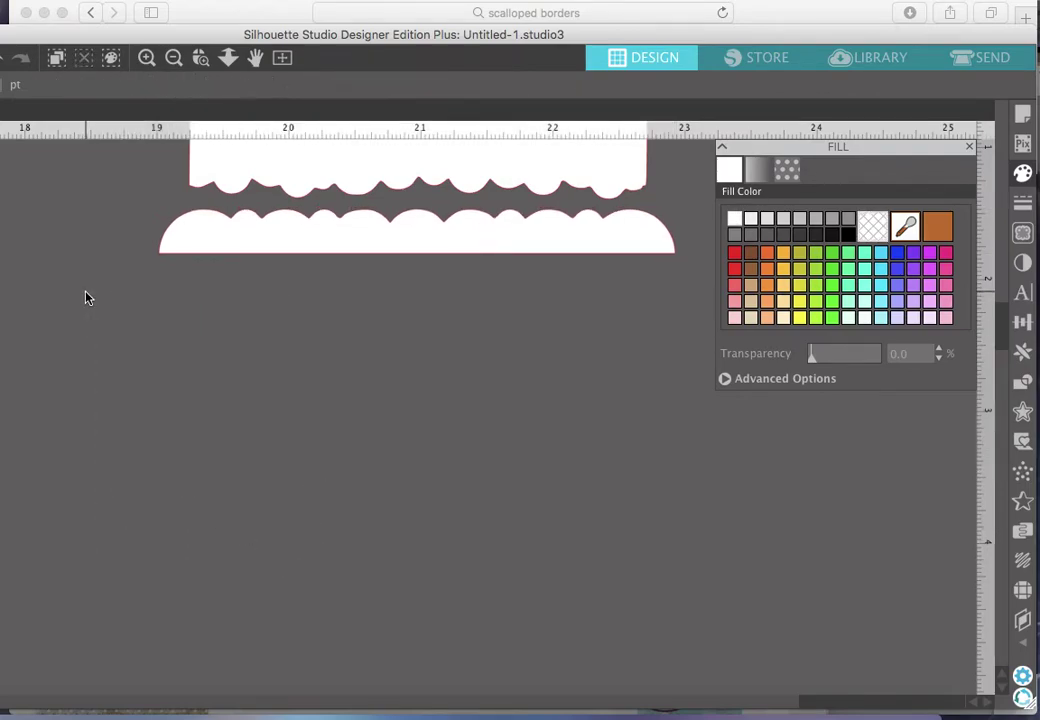
Step: Switch back to Safari, open the full set of images related to the blue varied scalloped border, and look through them
{"action": "left_click", "coordinate": [293, 14]}
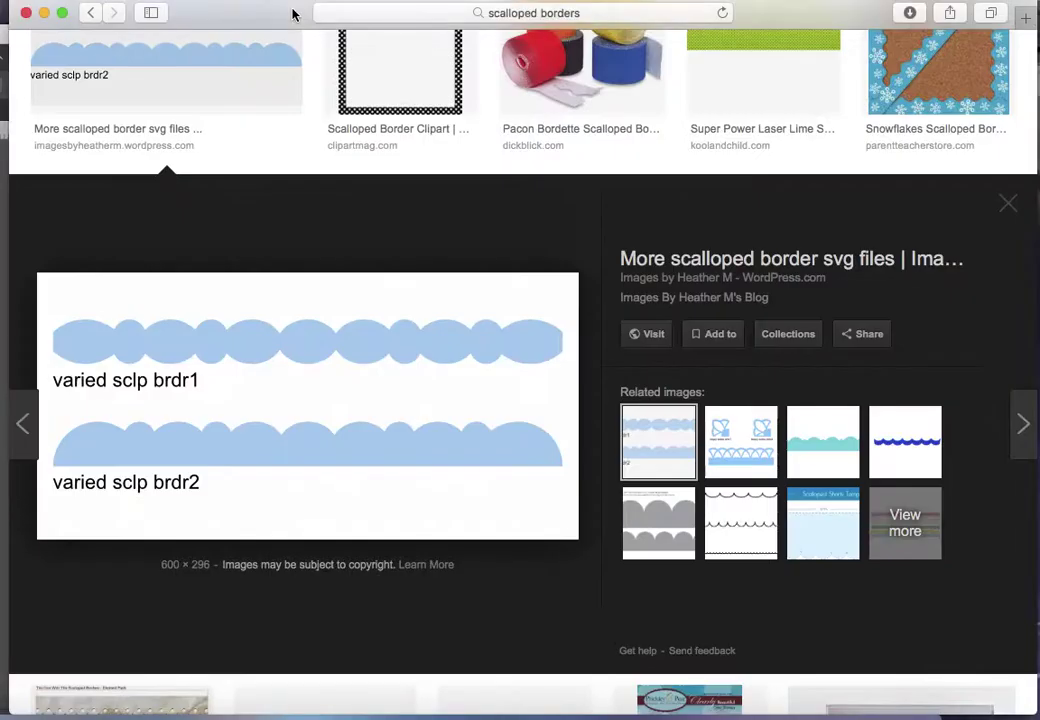
{"action": "scroll", "coordinate": [520, 488], "scroll_direction": "down", "scroll_amount": 5}
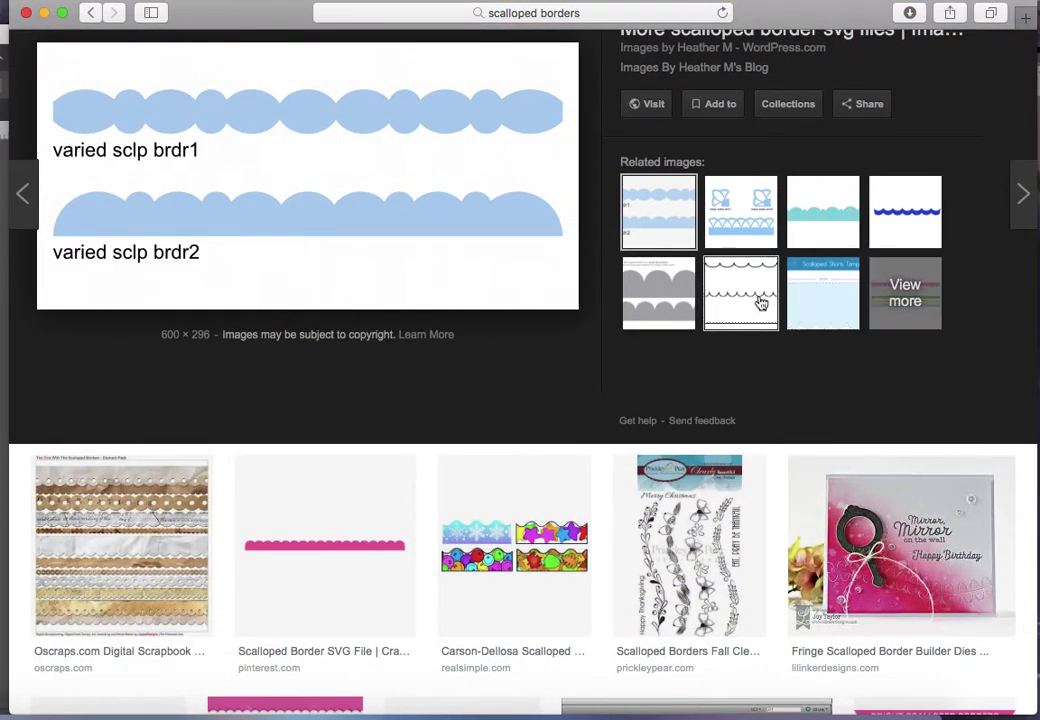
{"action": "left_click", "coordinate": [893, 300]}
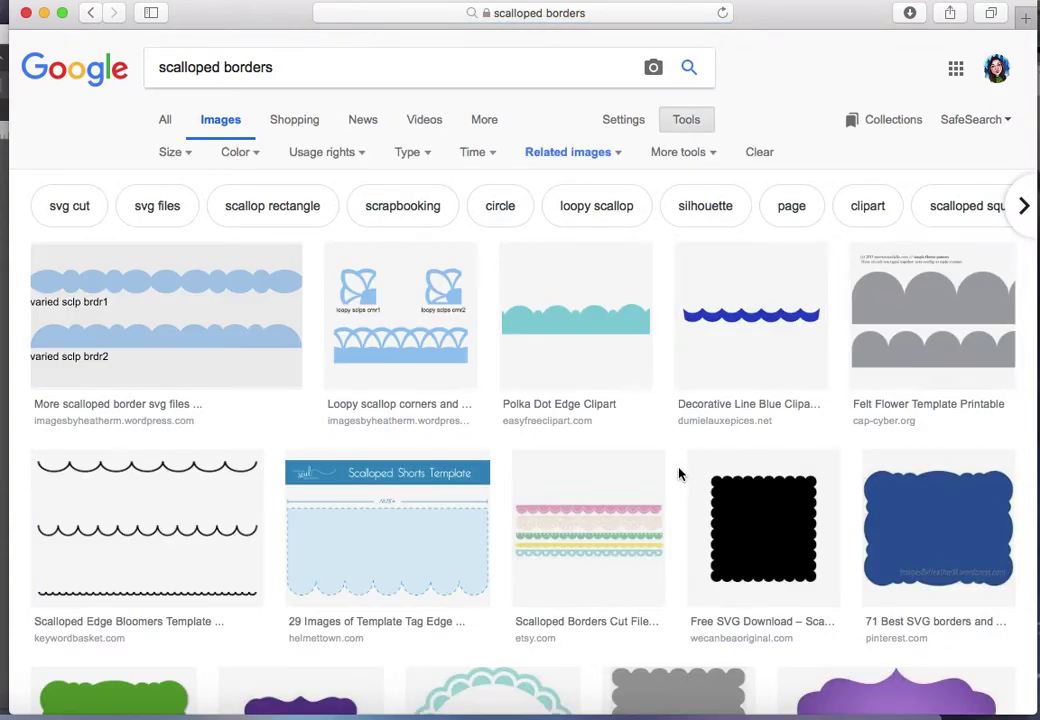
{"action": "scroll", "coordinate": [679, 474], "scroll_direction": "down", "scroll_amount": 1}
{"action": "scroll", "coordinate": [679, 474], "scroll_direction": "down", "scroll_amount": 5}
{"action": "scroll", "coordinate": [680, 476], "scroll_direction": "down", "scroll_amount": 3}
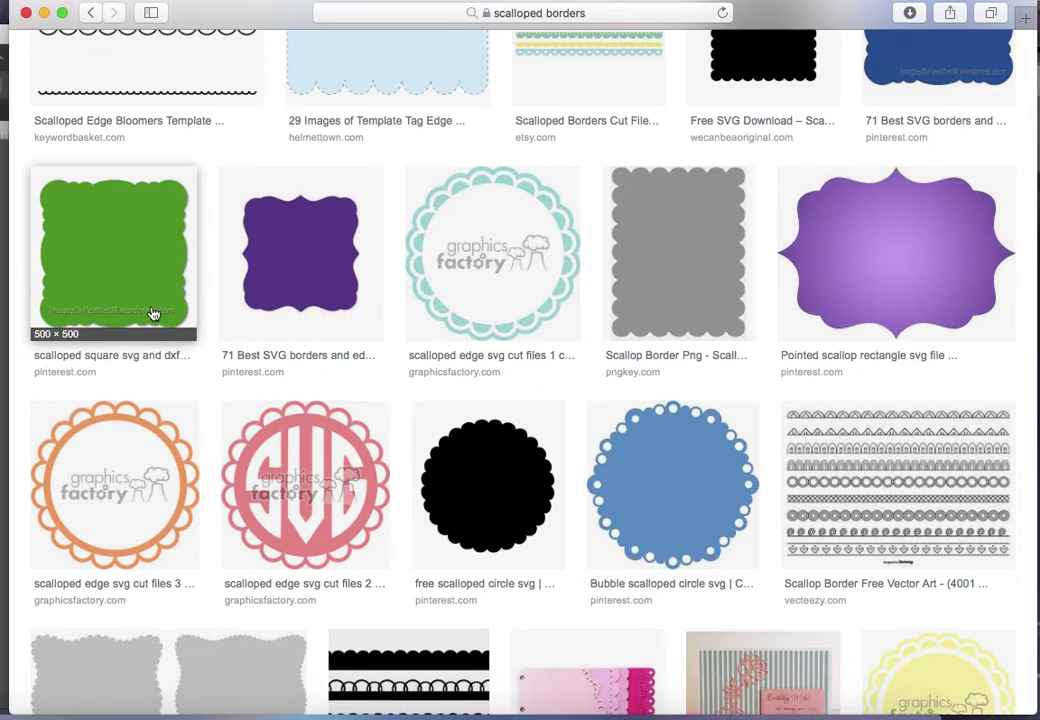
Step: Copy the green bubble scalloped square image and paste it into Silhouette Studio
{"action": "left_click", "coordinate": [142, 245]}
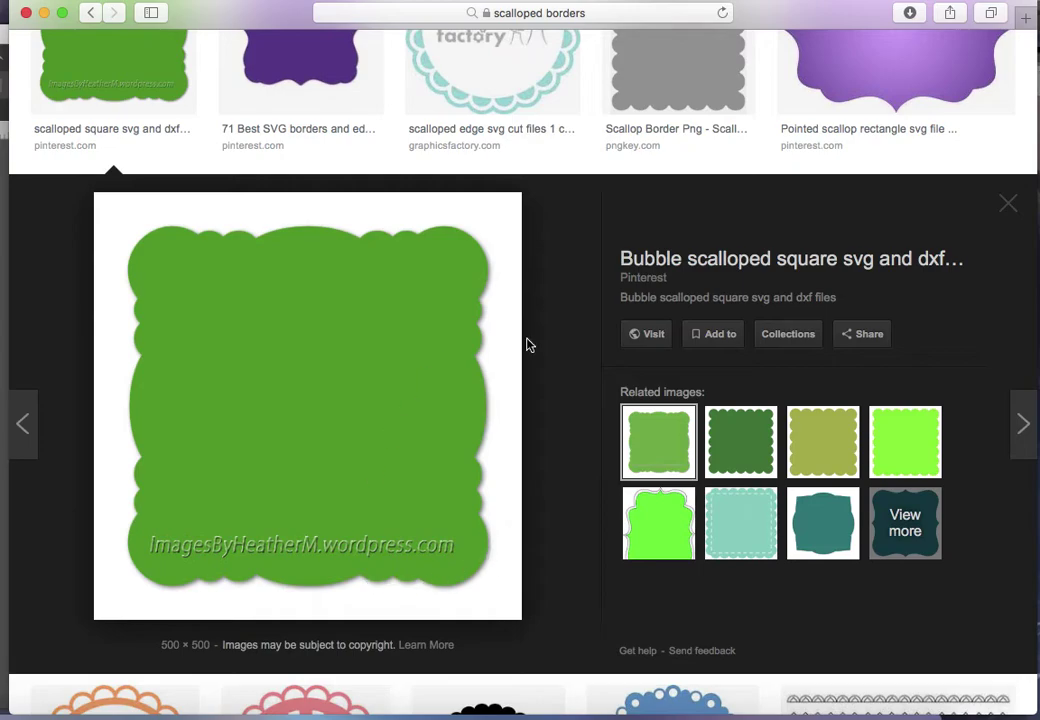
{"action": "right_click", "coordinate": [379, 272]}
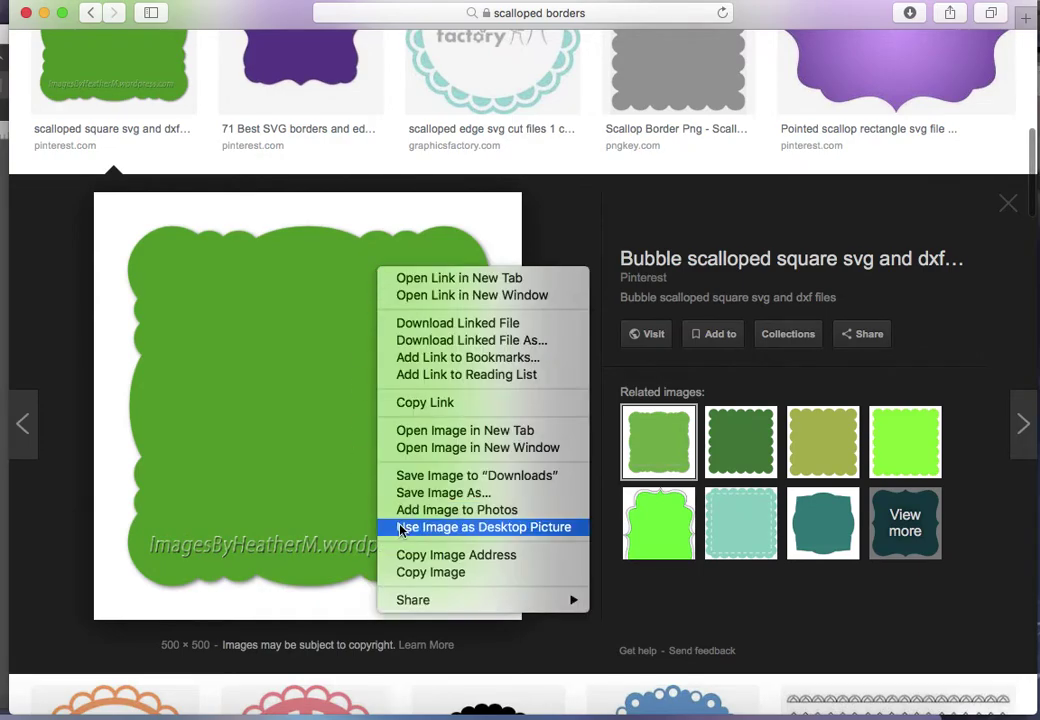
{"action": "left_click", "coordinate": [427, 573]}
{"action": "key", "text": "super+Tab"}
{"action": "right_click", "coordinate": [337, 305]}
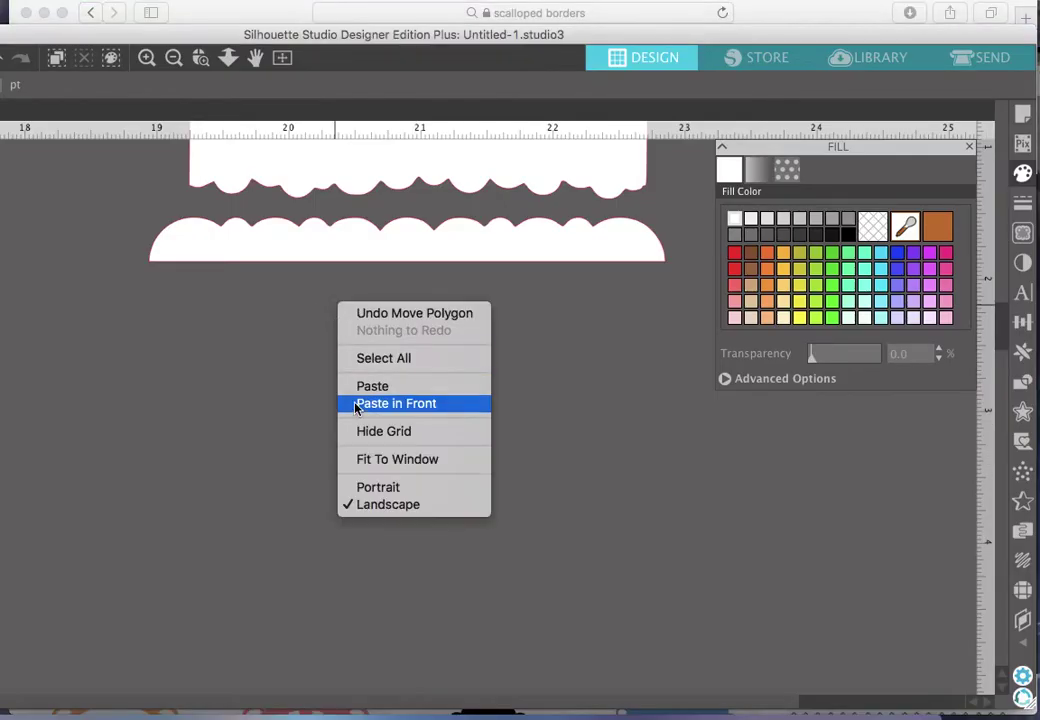
{"action": "left_click", "coordinate": [362, 393]}
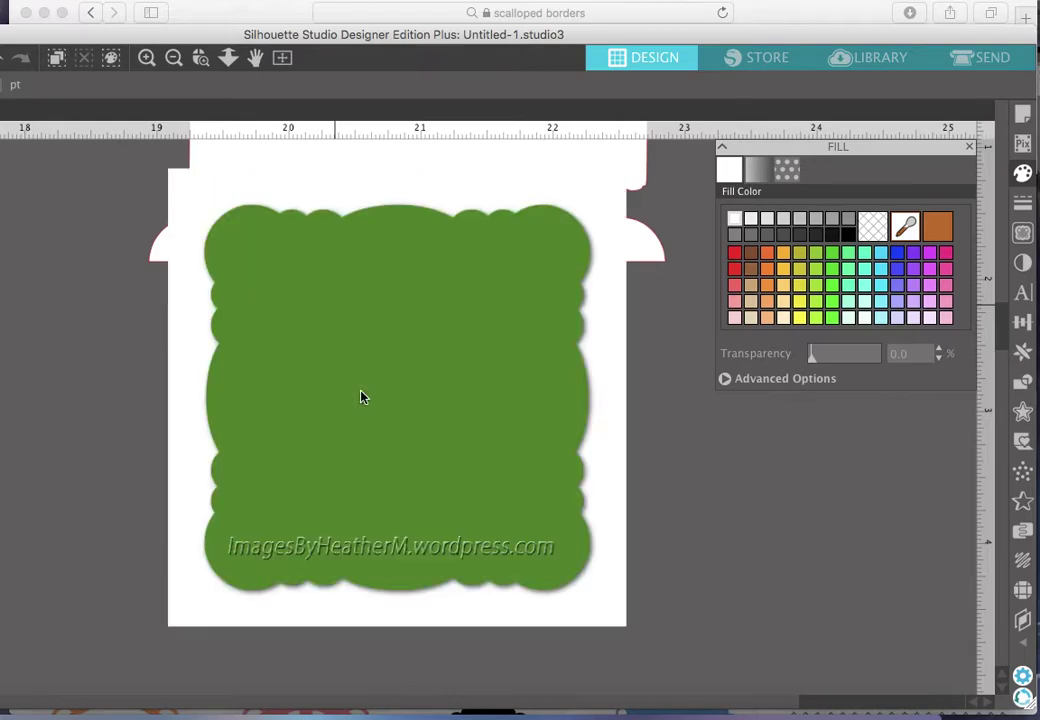
Step: Move the pasted green scalloped square image below the two white borders
{"action": "left_click", "coordinate": [173, 58]}
{"action": "left_click", "coordinate": [173, 58]}
{"action": "left_click", "coordinate": [360, 471]}
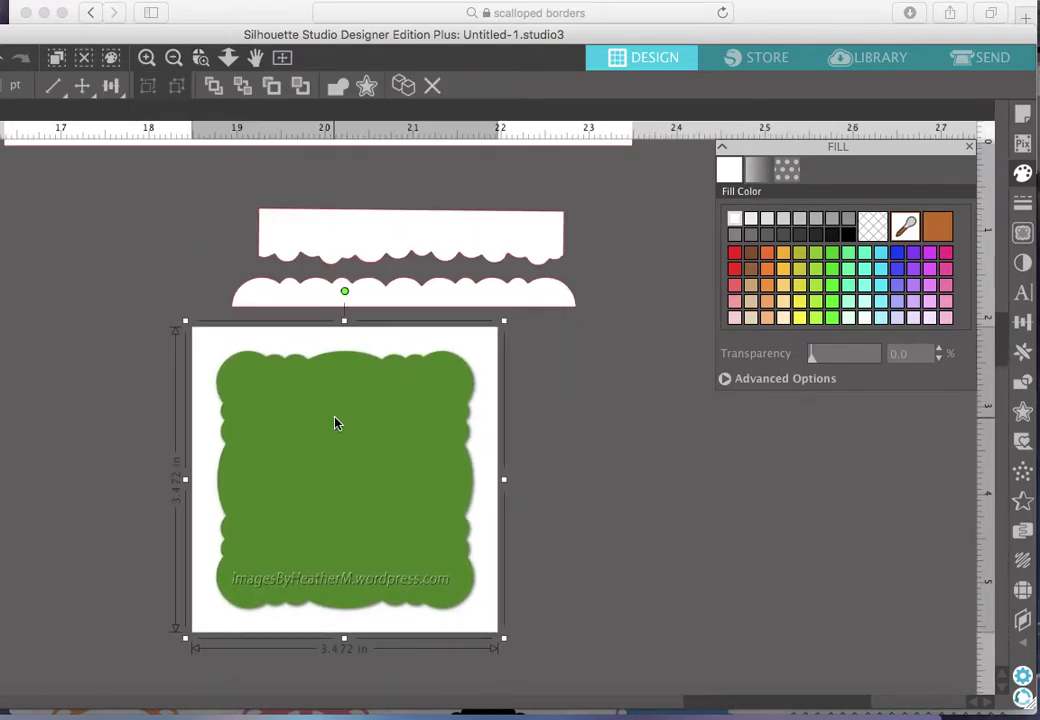
Step: Trace the green scalloped square with a threshold of 78% and move the source image off the traced outline
{"action": "left_click", "coordinate": [1022, 232]}
{"action": "left_click", "coordinate": [766, 220]}
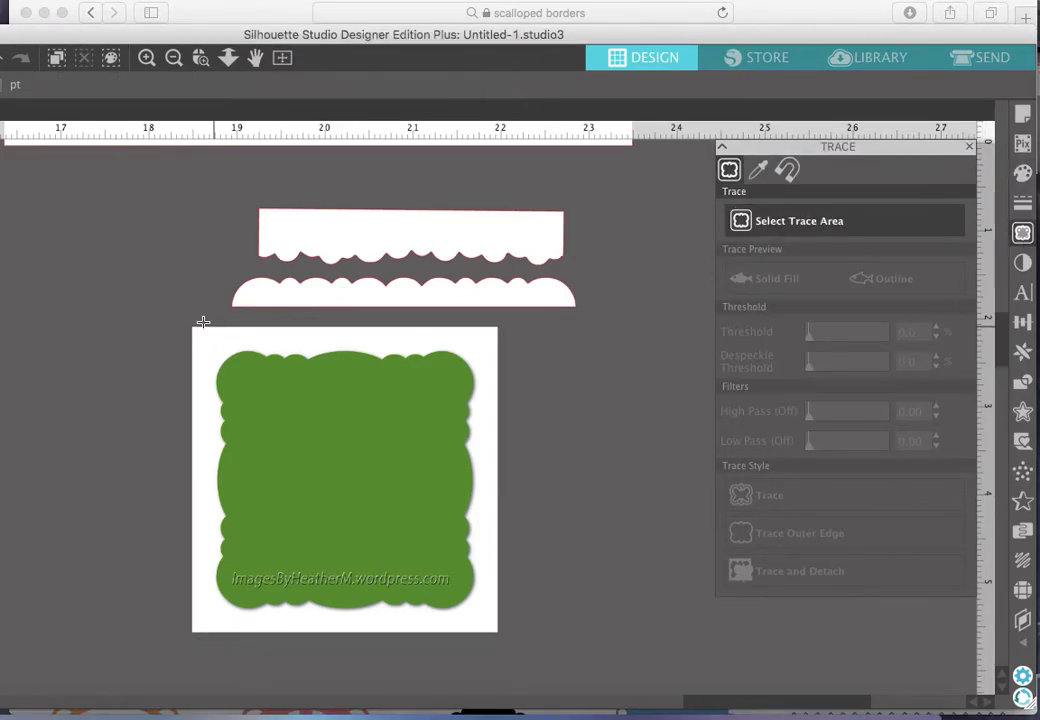
{"action": "mouse_move", "coordinate": [172, 320]}
{"action": "left_mouse_down"}
{"action": "mouse_move", "coordinate": [541, 622]}
{"action": "mouse_move", "coordinate": [551, 667]}
{"action": "left_mouse_up"}
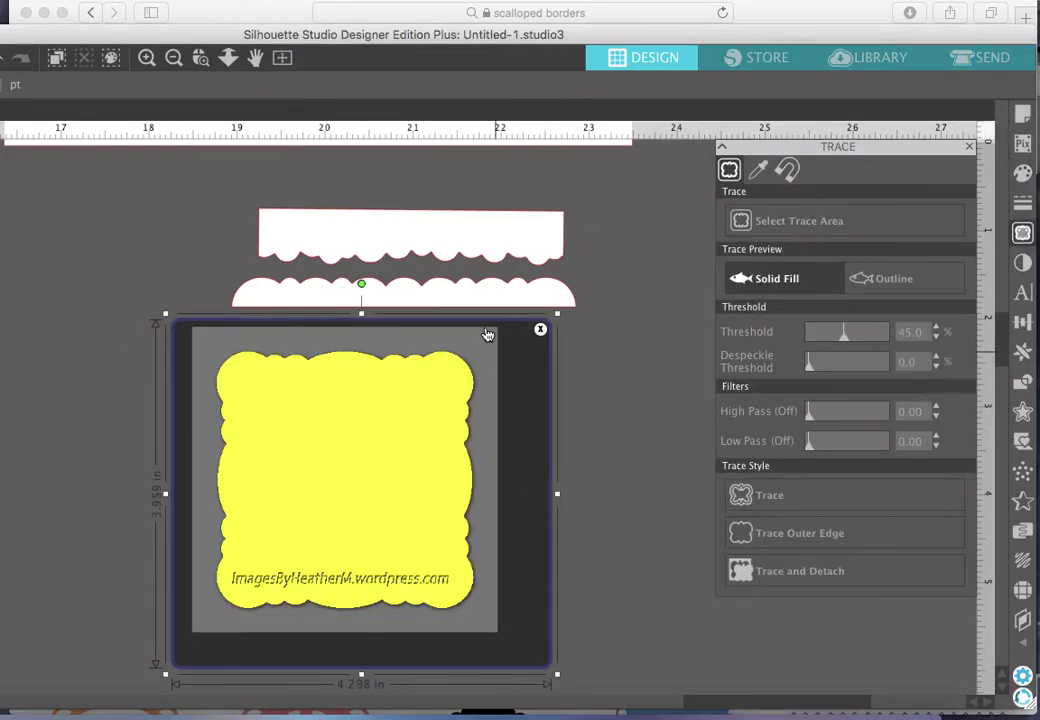
{"action": "left_click_drag", "start_coordinate": [845, 343], "coordinate": [872, 341]}
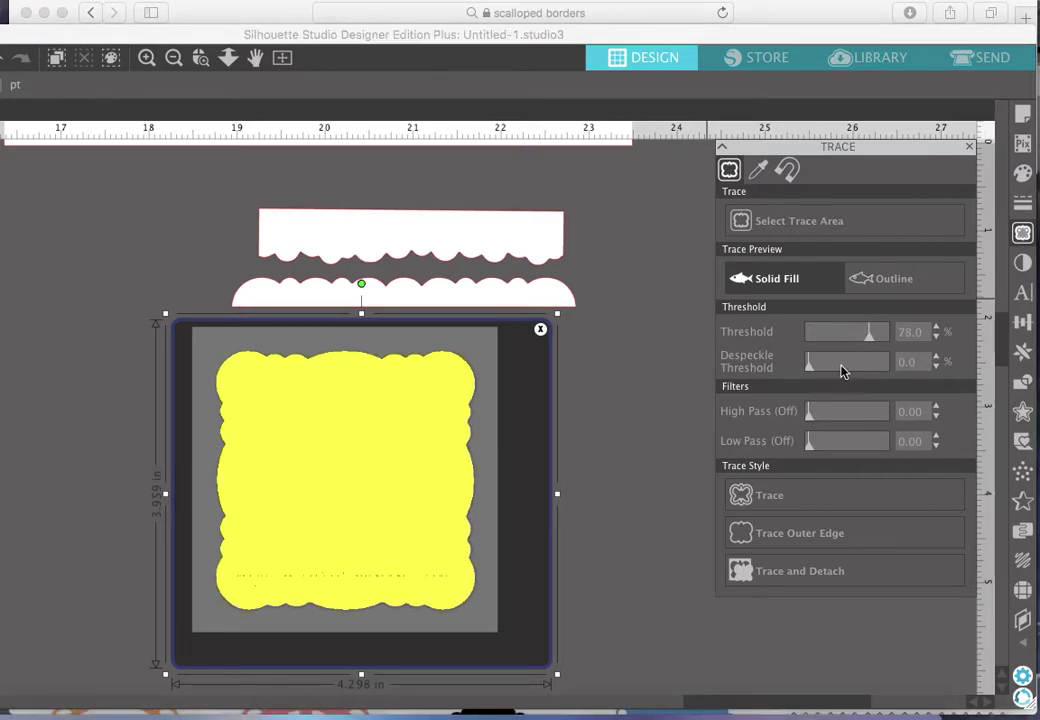
{"action": "left_click", "coordinate": [746, 500]}
{"action": "left_click_drag", "start_coordinate": [471, 464], "coordinate": [146, 457]}
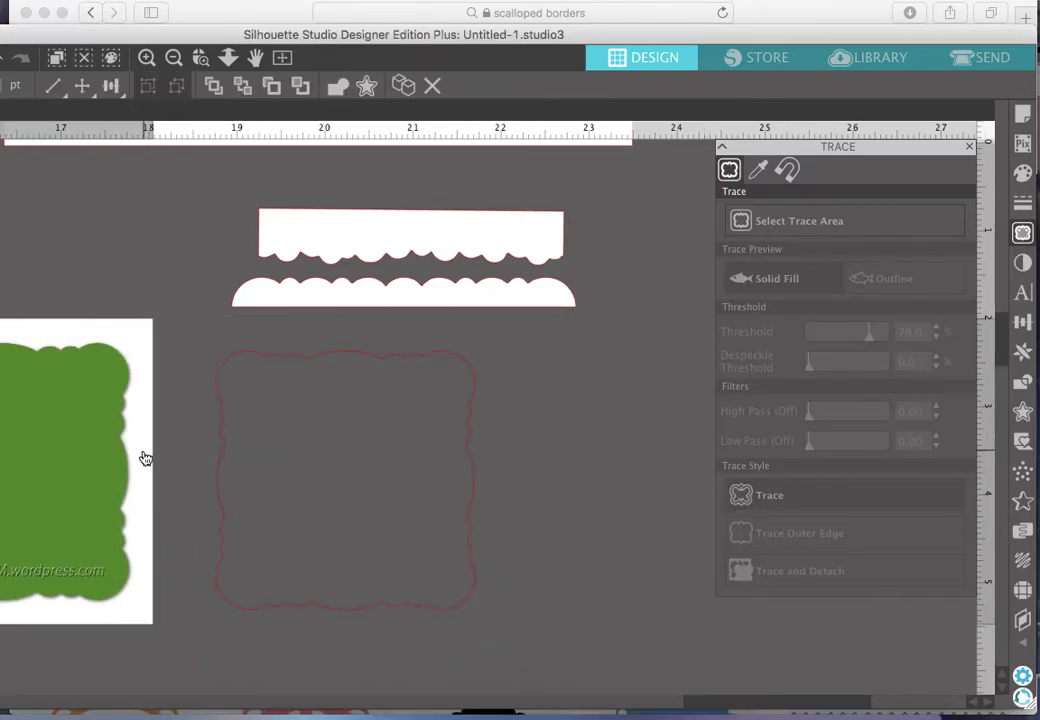
Step: Fill the traced scalloped square outline with bright green
{"action": "left_click", "coordinate": [218, 474]}
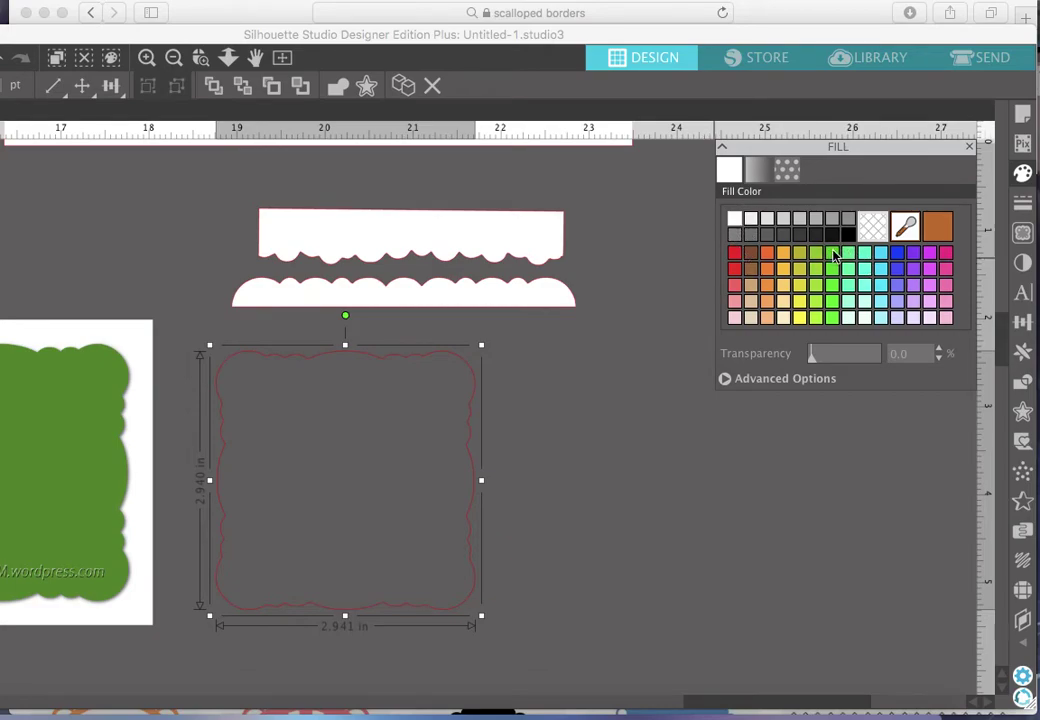
{"action": "left_click", "coordinate": [833, 254]}
Step: Delete the green source image and move the filled scalloped square under the two white borders
{"action": "left_click", "coordinate": [116, 394]}
{"action": "key", "text": "Delete"}
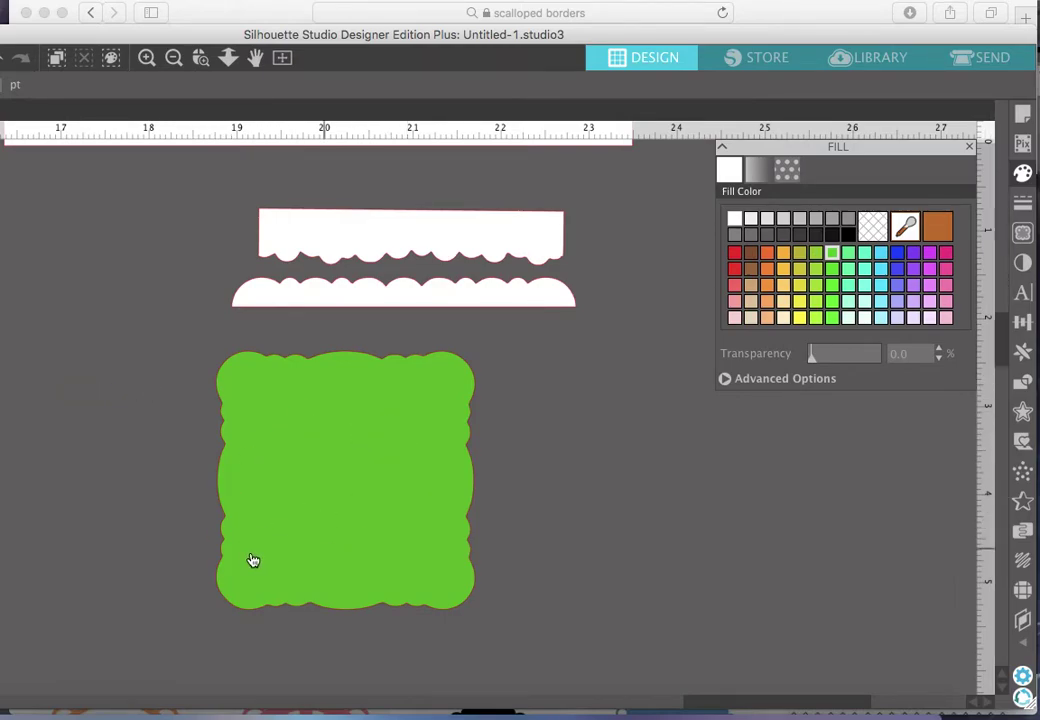
{"action": "left_click_drag", "start_coordinate": [365, 438], "coordinate": [409, 421]}
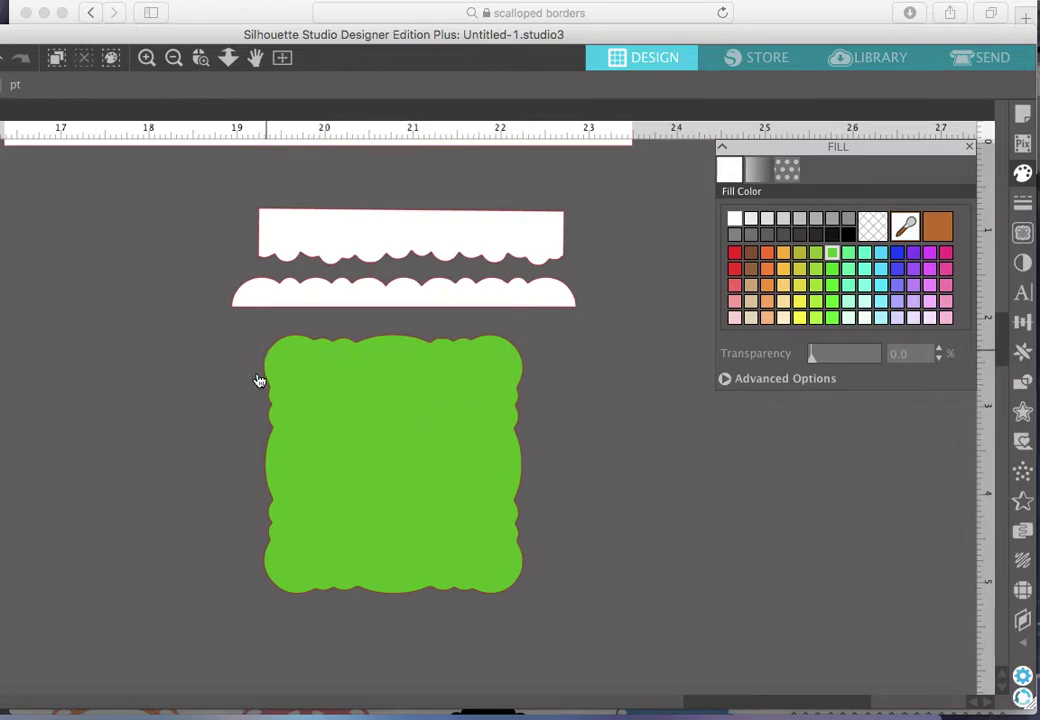
Step: Create an internal offset of the green scalloped square and fill the new inner shape with white
{"action": "left_click", "coordinate": [373, 521]}
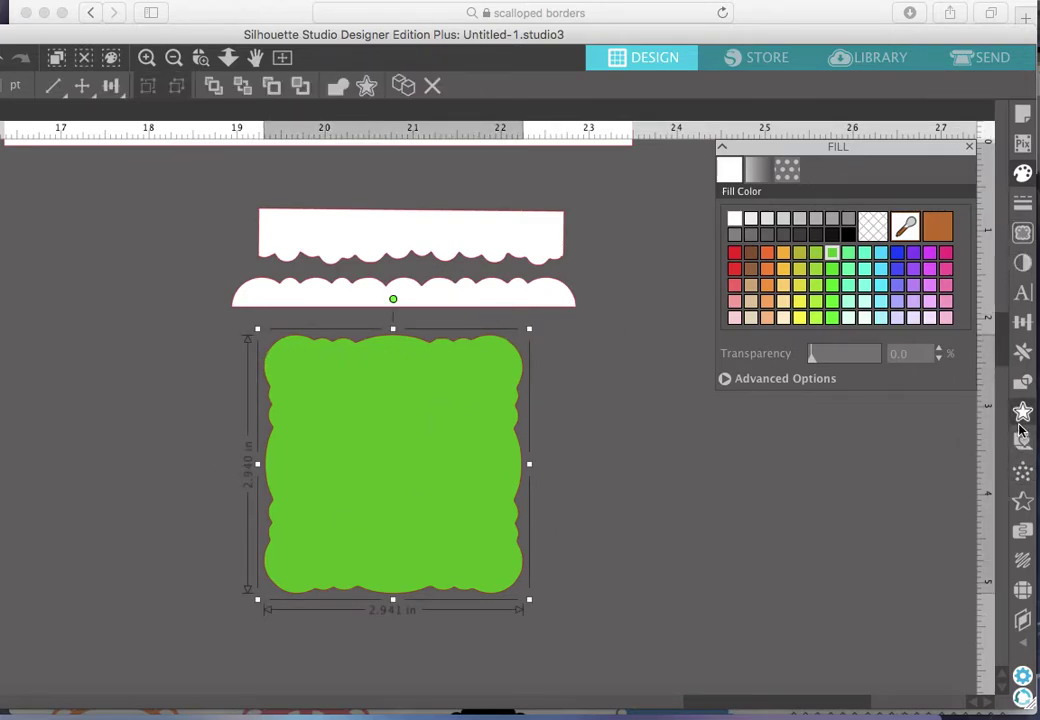
{"action": "left_click", "coordinate": [1021, 414]}
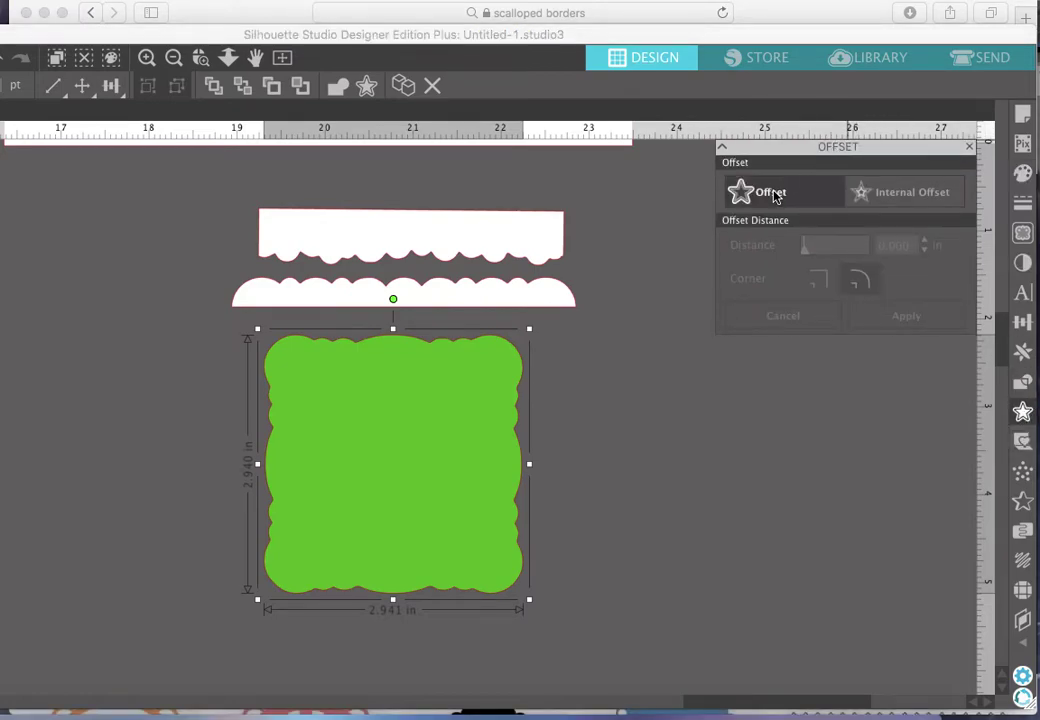
{"action": "left_click", "coordinate": [925, 195]}
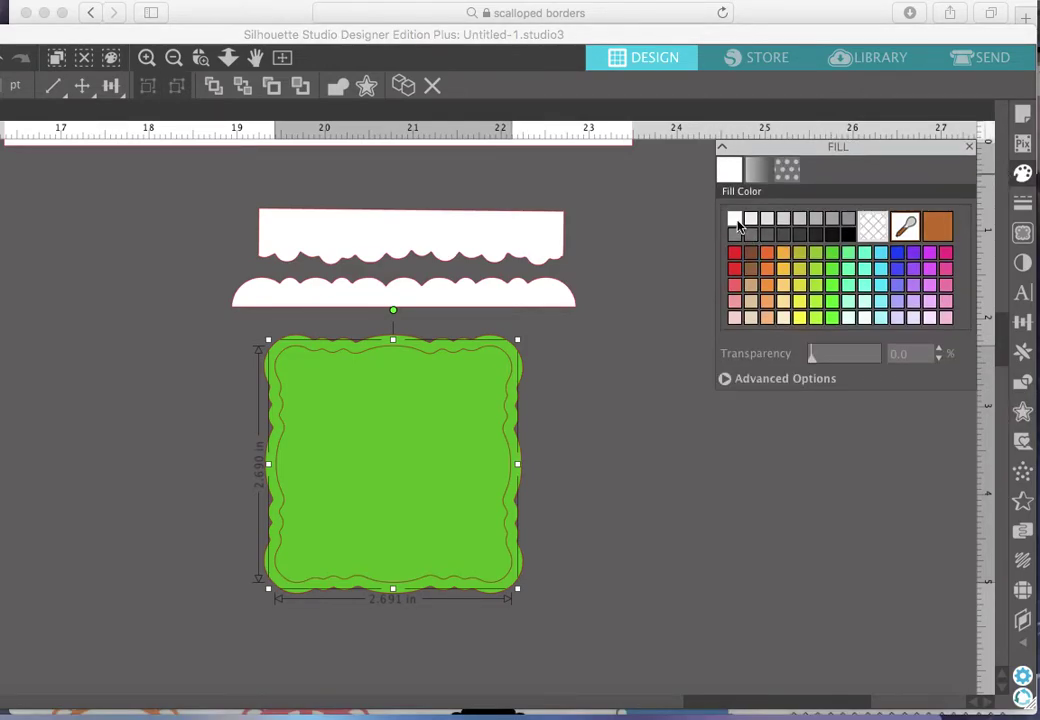
{"action": "left_click", "coordinate": [736, 222]}
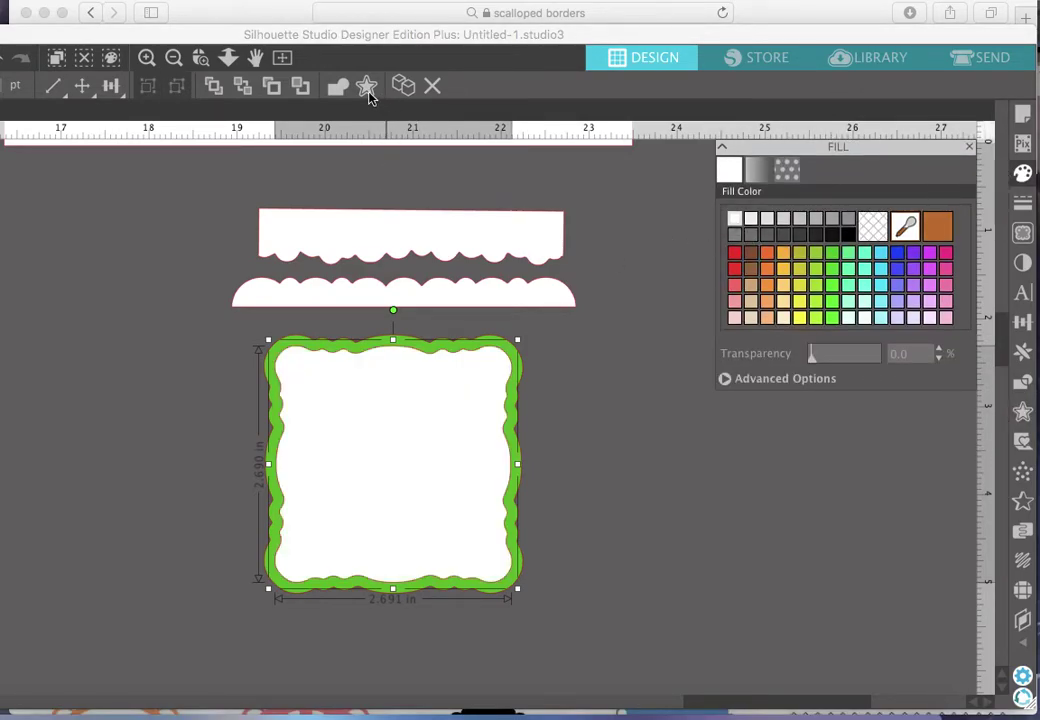
Step: Draw a rectangle of about 2.01 by 2.12 in inside the white scalloped shape and delete the stray extra shape
{"action": "left_click_drag", "start_coordinate": [197, 34], "coordinate": [448, 31]}
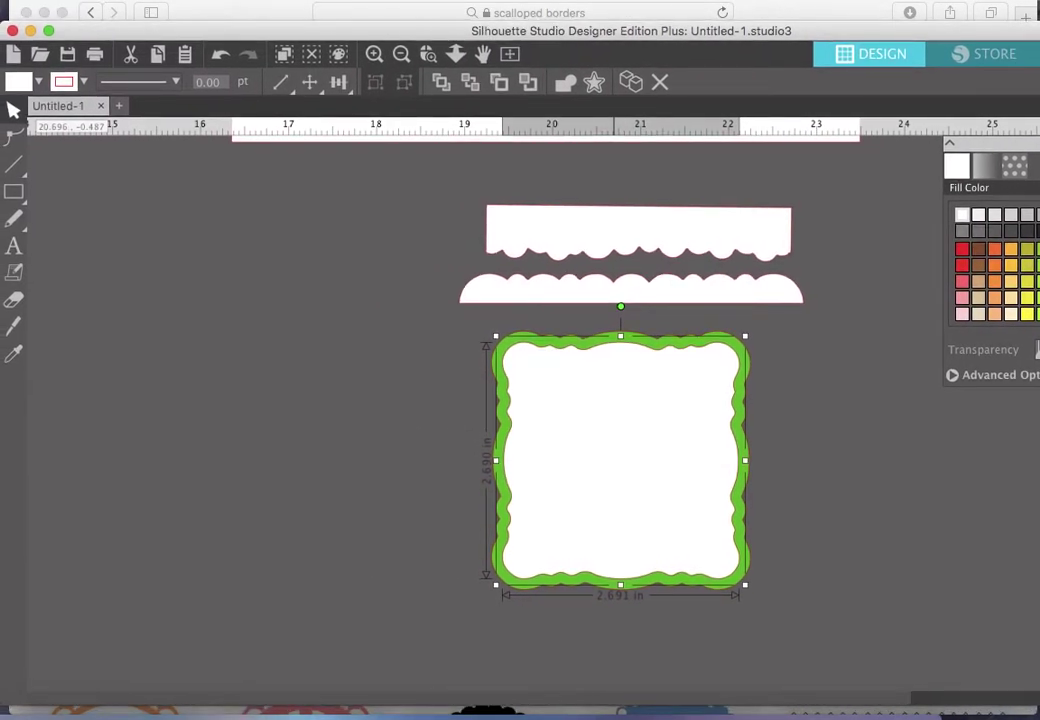
{"action": "mouse_move", "coordinate": [10, 194]}
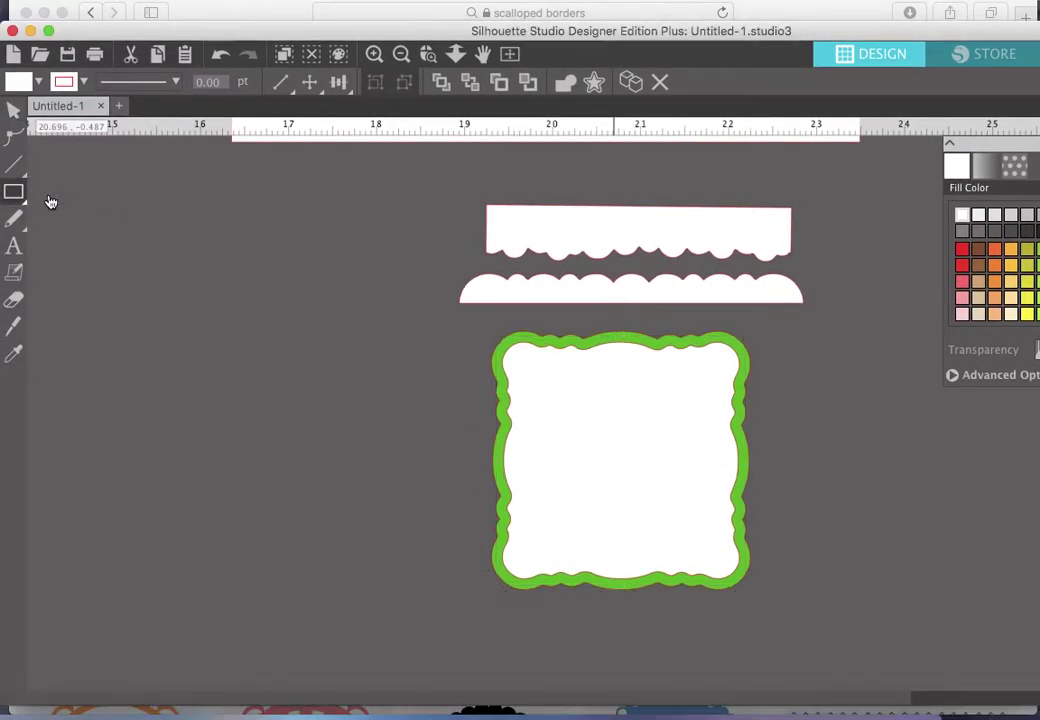
{"action": "left_click", "coordinate": [40, 192]}
{"action": "left_click_drag", "start_coordinate": [542, 365], "coordinate": [720, 551]}
{"action": "left_click_drag", "start_coordinate": [403, 414], "coordinate": [194, 266]}
{"action": "left_click", "coordinate": [12, 108]}
{"action": "left_click", "coordinate": [197, 350]}
{"action": "key", "text": "Delete"}
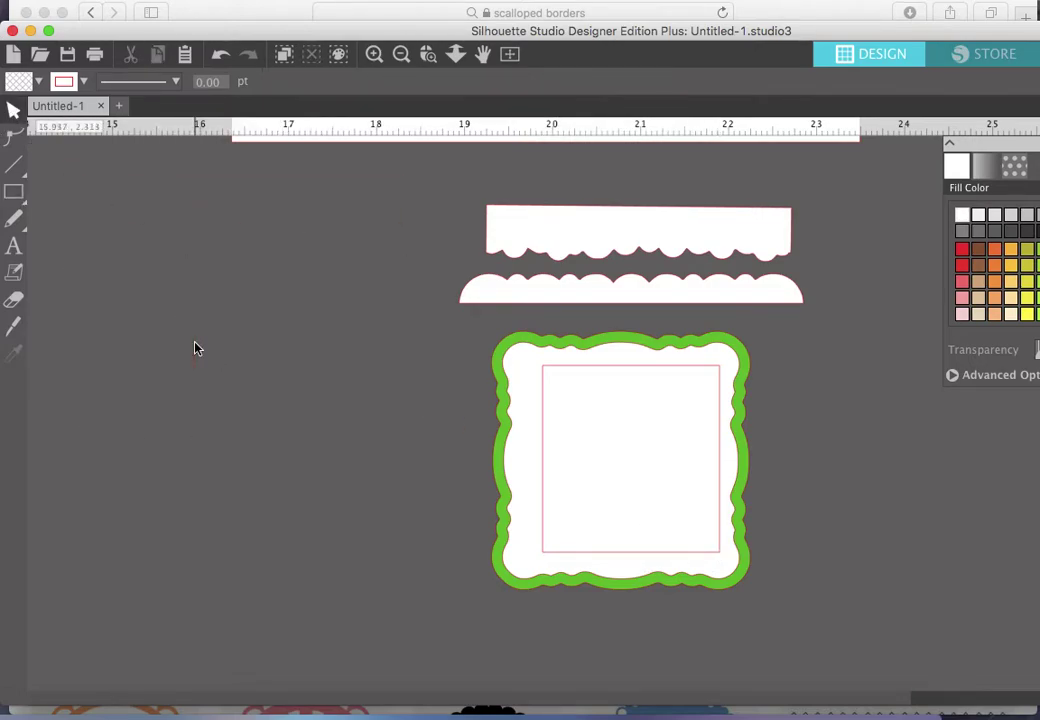
{"action": "left_click", "coordinate": [506, 435]}
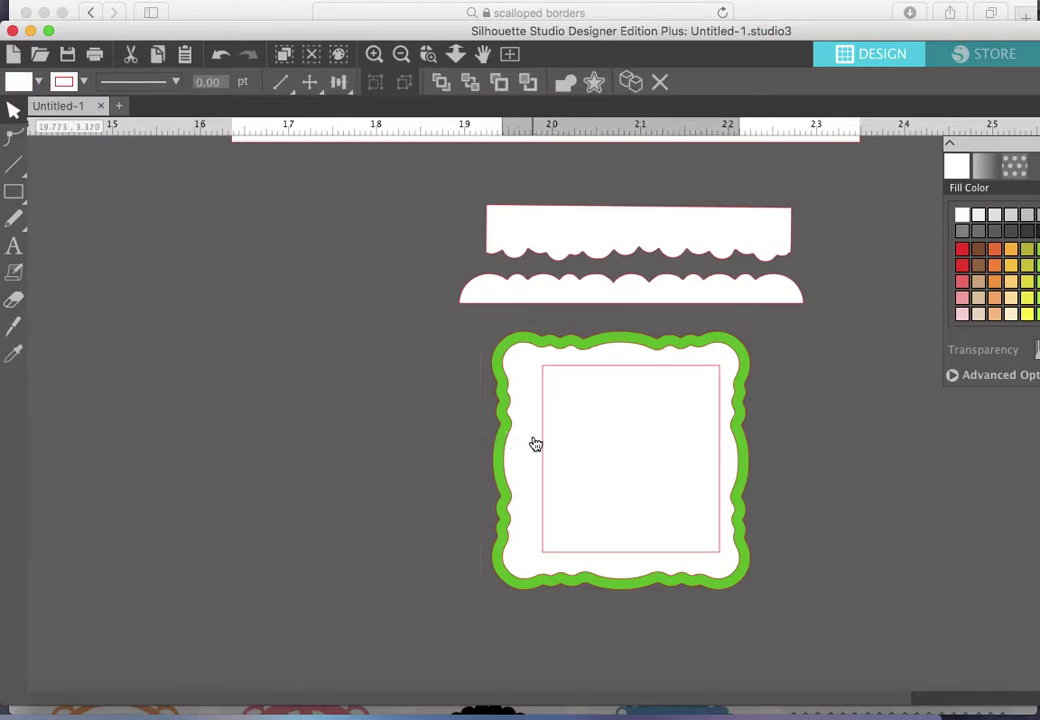
{"action": "left_click_drag", "start_coordinate": [534, 441], "coordinate": [406, 469]}
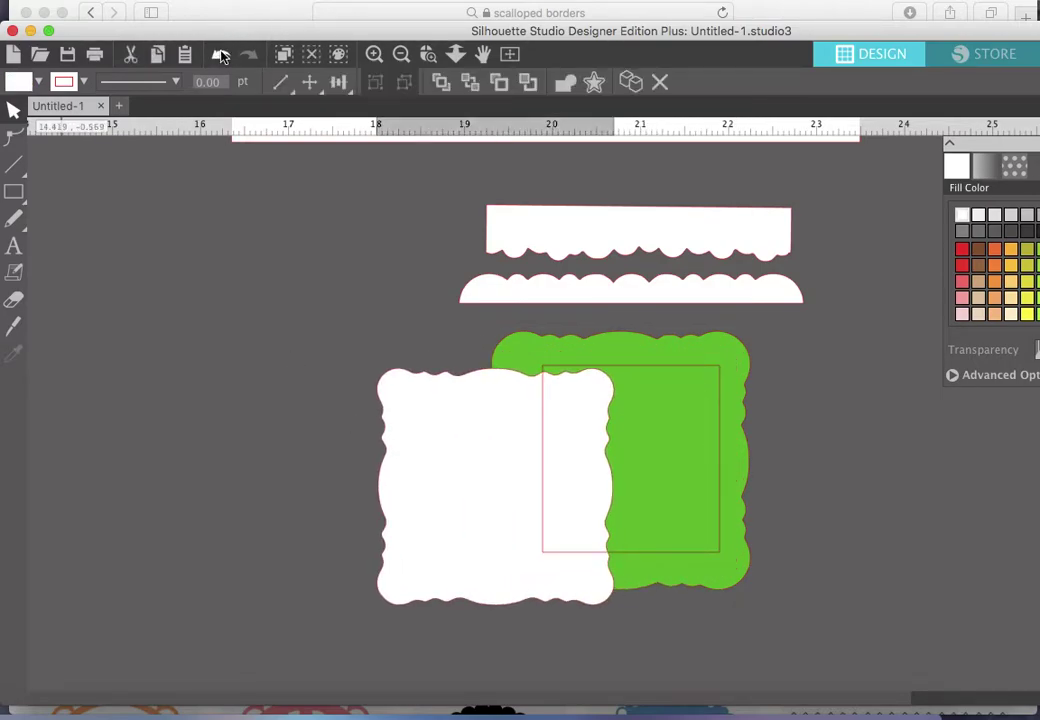
{"action": "left_click", "coordinate": [220, 53]}
Step: Select the green and white scalloped layers together and move them clear of the rectangle, into the empty space beside it
{"action": "left_click", "coordinate": [455, 469]}
{"action": "left_click", "coordinate": [511, 469]}
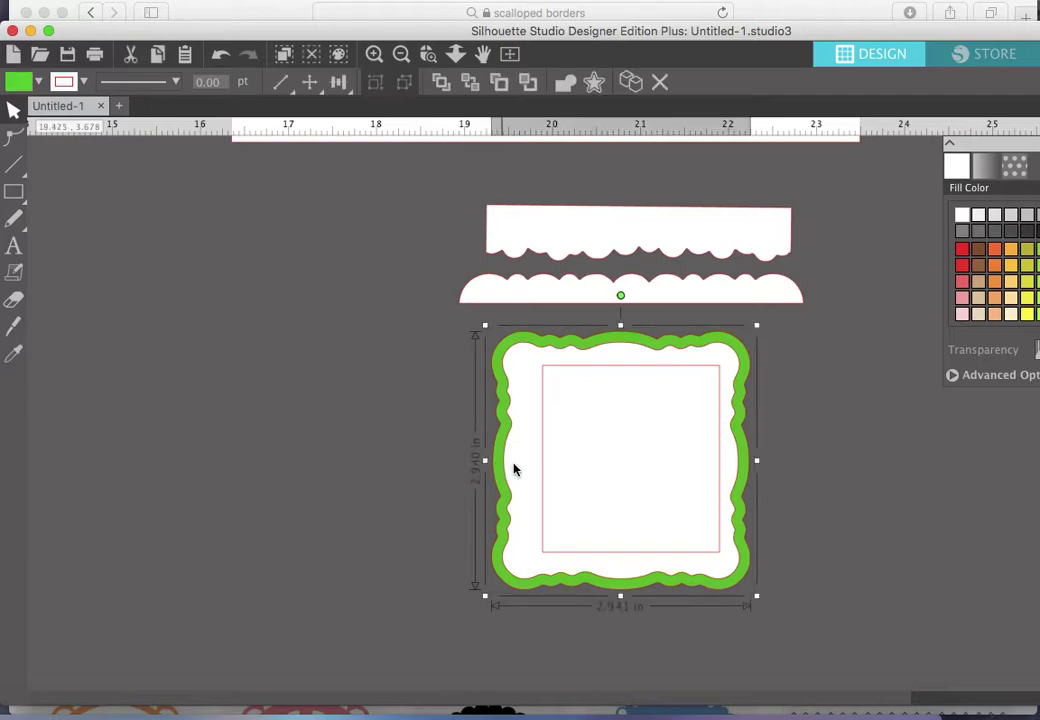
{"action": "left_click_drag", "start_coordinate": [525, 469], "coordinate": [220, 474]}
Step: Fill the rectangle with yellow and place it on top of the white scalloped layer
{"action": "left_click", "coordinate": [545, 476]}
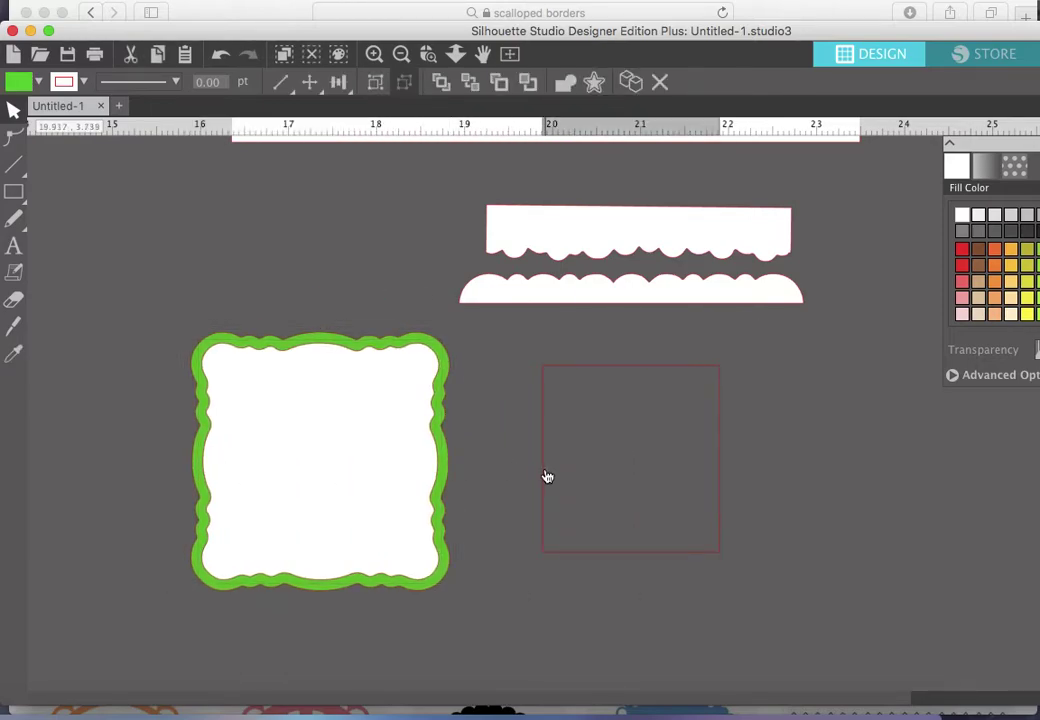
{"action": "left_click", "coordinate": [1028, 286]}
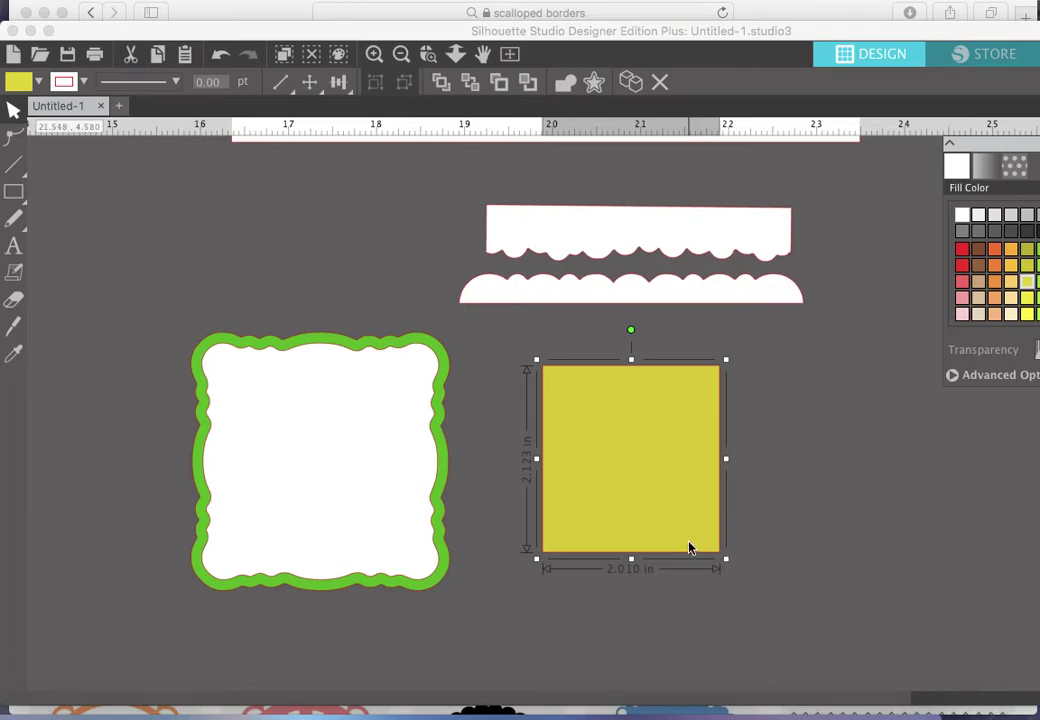
{"action": "left_click_drag", "start_coordinate": [678, 515], "coordinate": [356, 509]}
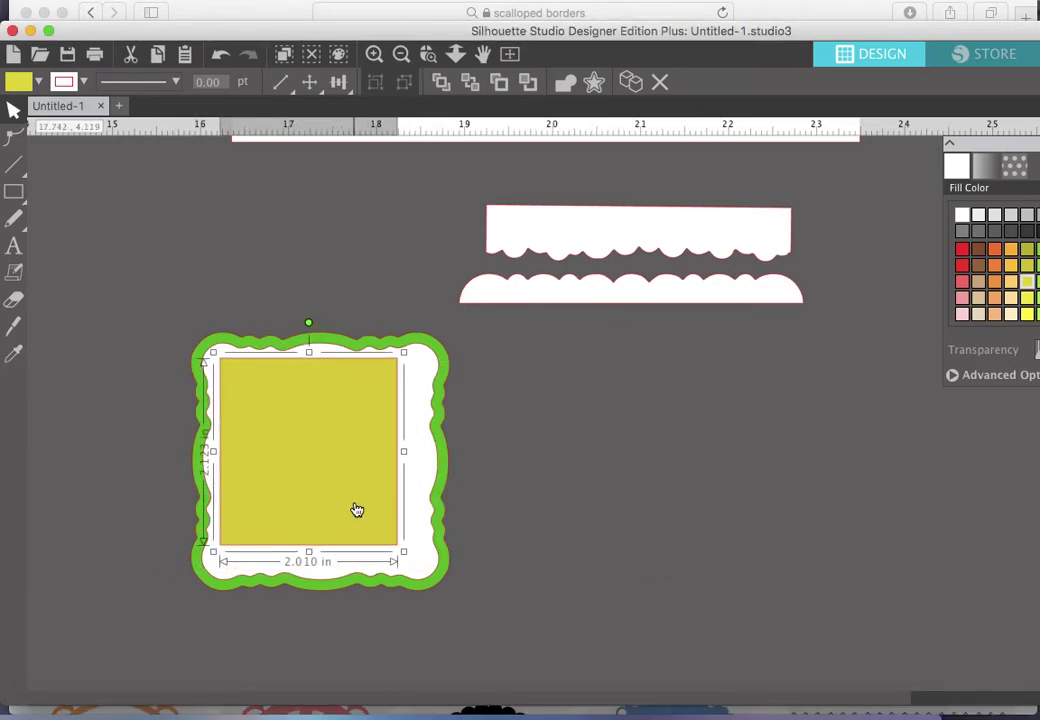
Step: Resize the yellow rectangle to about 2.26 by 2.30 in and center it by eye within the white scalloped layer
{"action": "left_click_drag", "start_coordinate": [405, 552], "coordinate": [445, 557]}
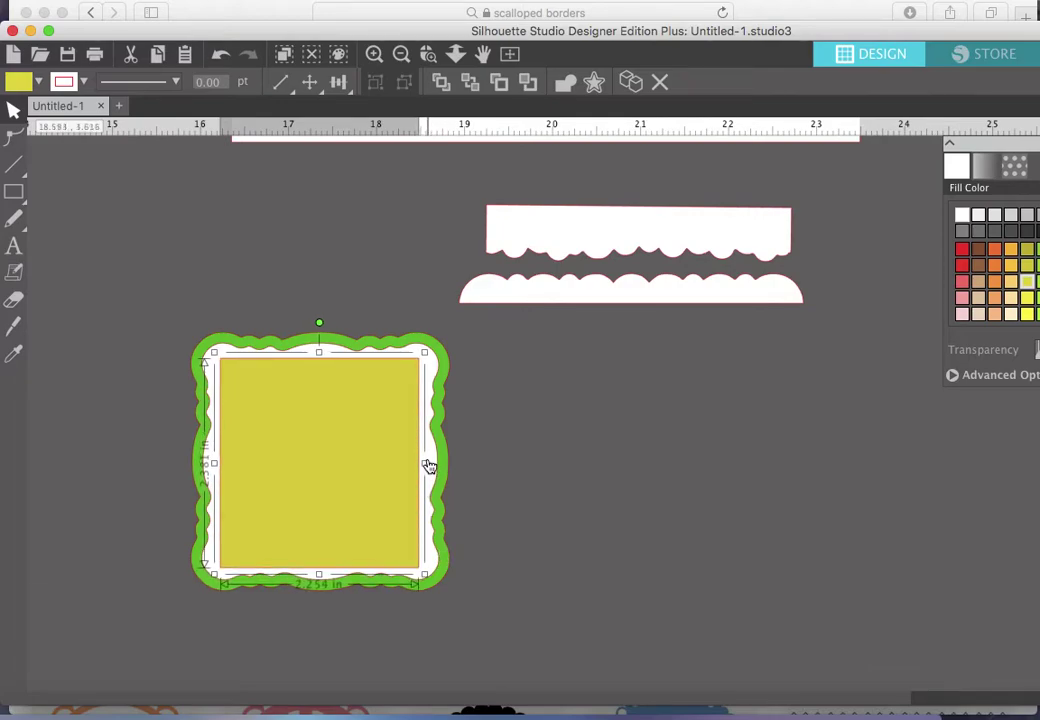
{"action": "left_click_drag", "start_coordinate": [426, 463], "coordinate": [426, 462]}
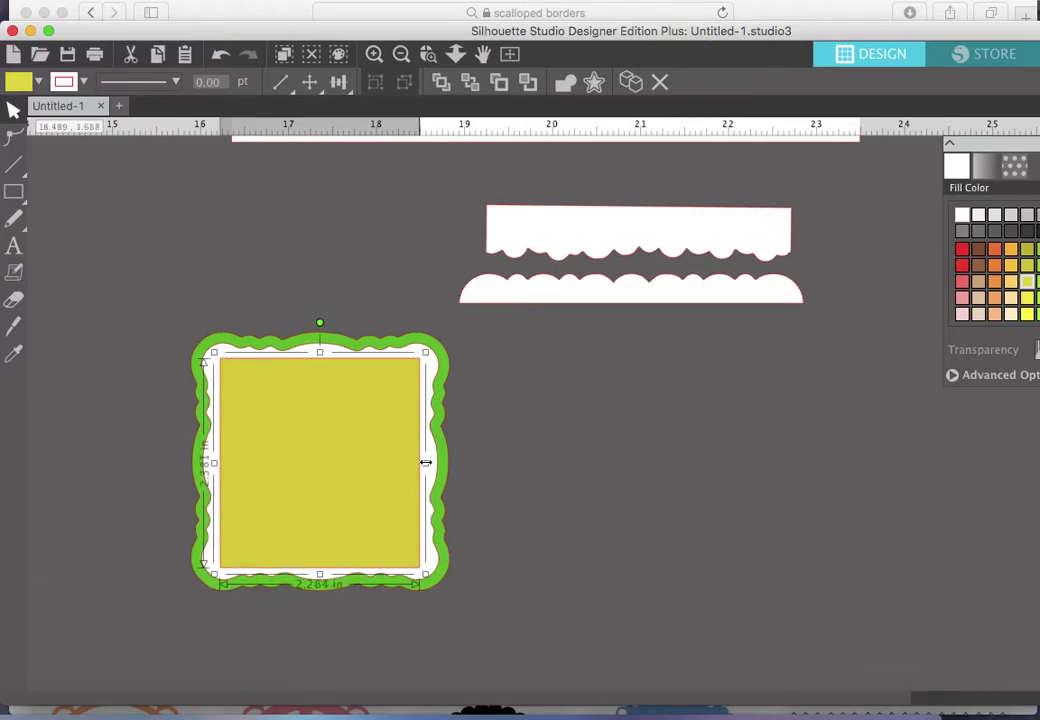
{"action": "left_click_drag", "start_coordinate": [320, 573], "coordinate": [320, 566]}
{"action": "left_click_drag", "start_coordinate": [298, 486], "coordinate": [300, 487]}
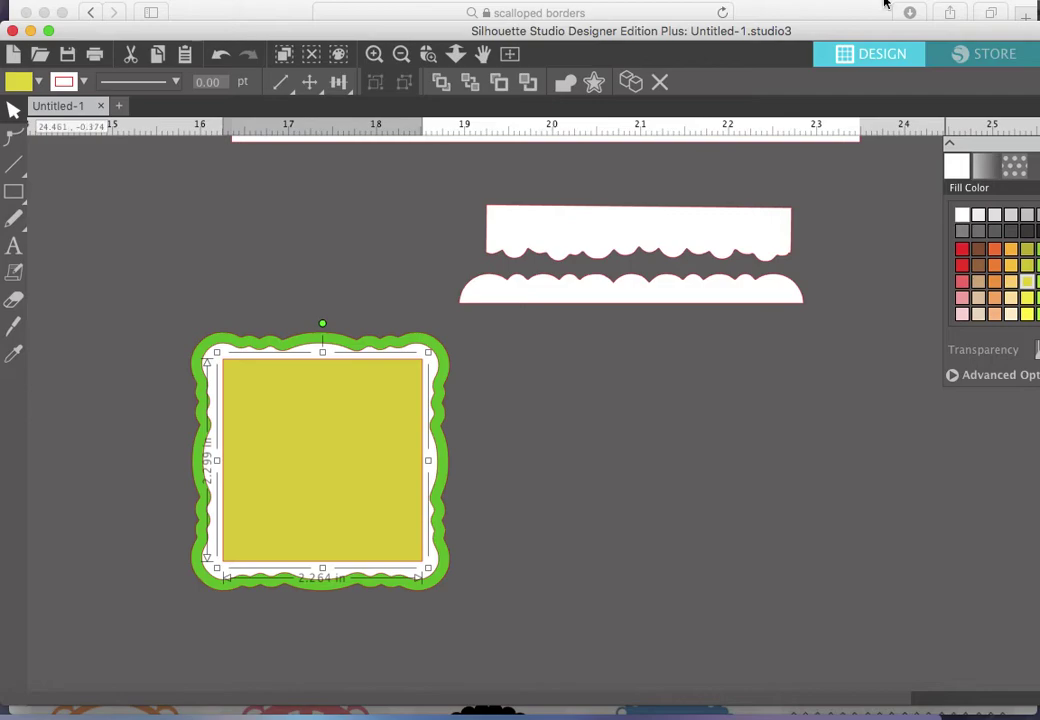
Step: Select all three layers of the square and move them together back below the two white borders
{"action": "left_click", "coordinate": [548, 506]}
{"action": "left_click_drag", "start_coordinate": [309, 509], "coordinate": [590, 508]}
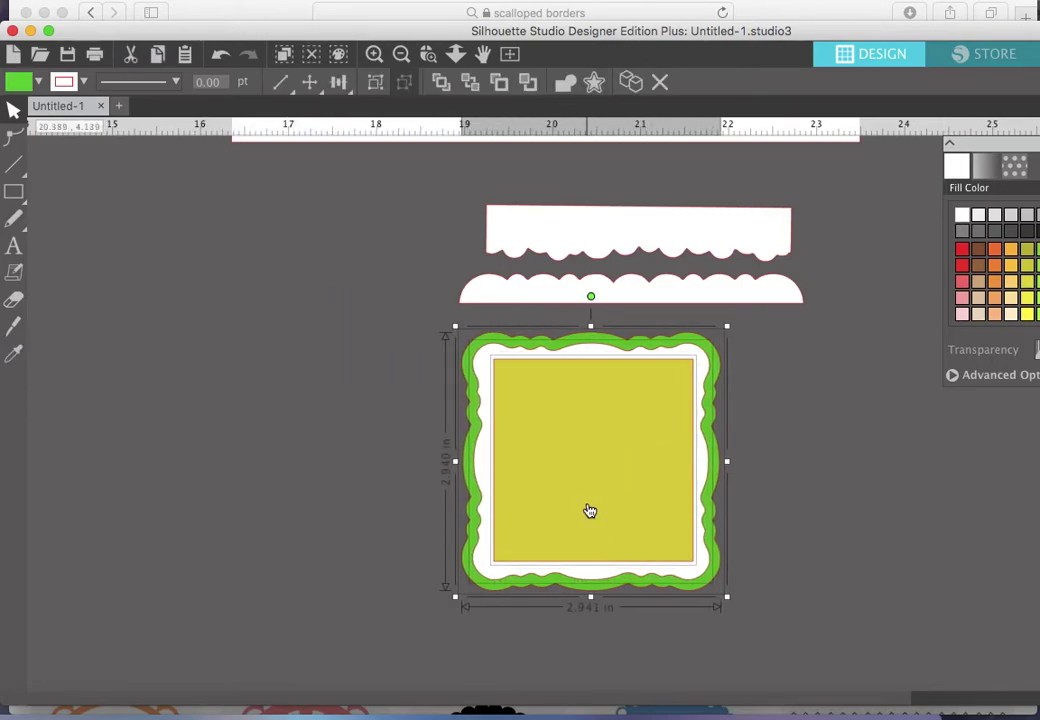
{"action": "left_click_drag", "start_coordinate": [830, 18], "coordinate": [811, 20]}
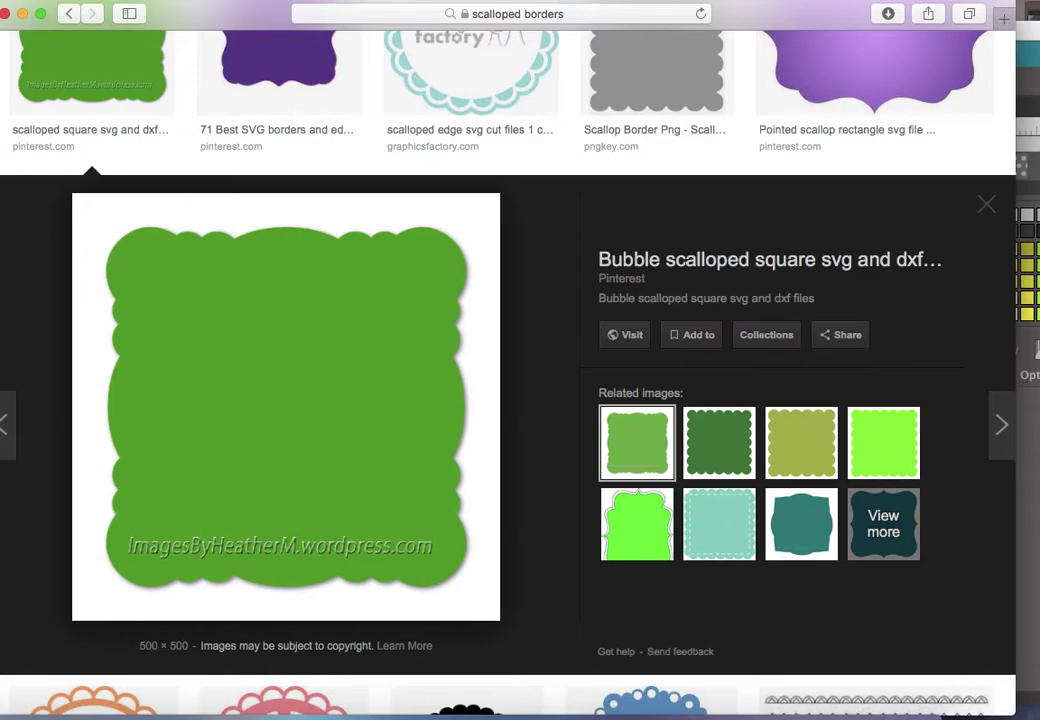
{"action": "left_click", "coordinate": [1032, 38]}
{"action": "left_click_drag", "start_coordinate": [938, 37], "coordinate": [675, 18]}
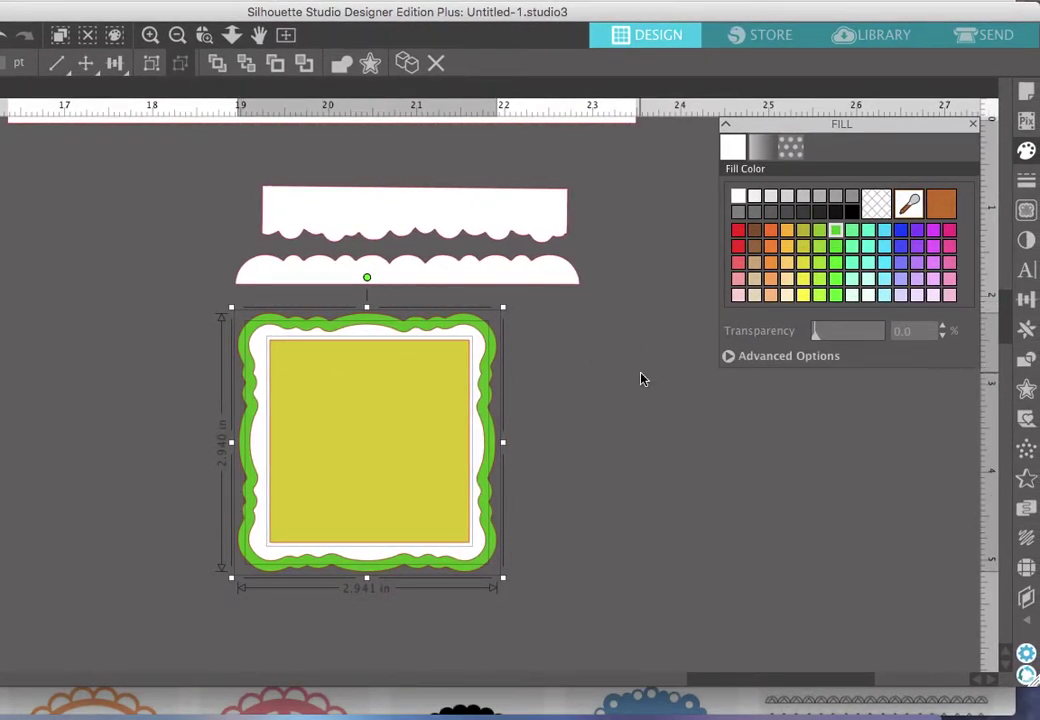
{"action": "left_click", "coordinate": [1026, 389]}
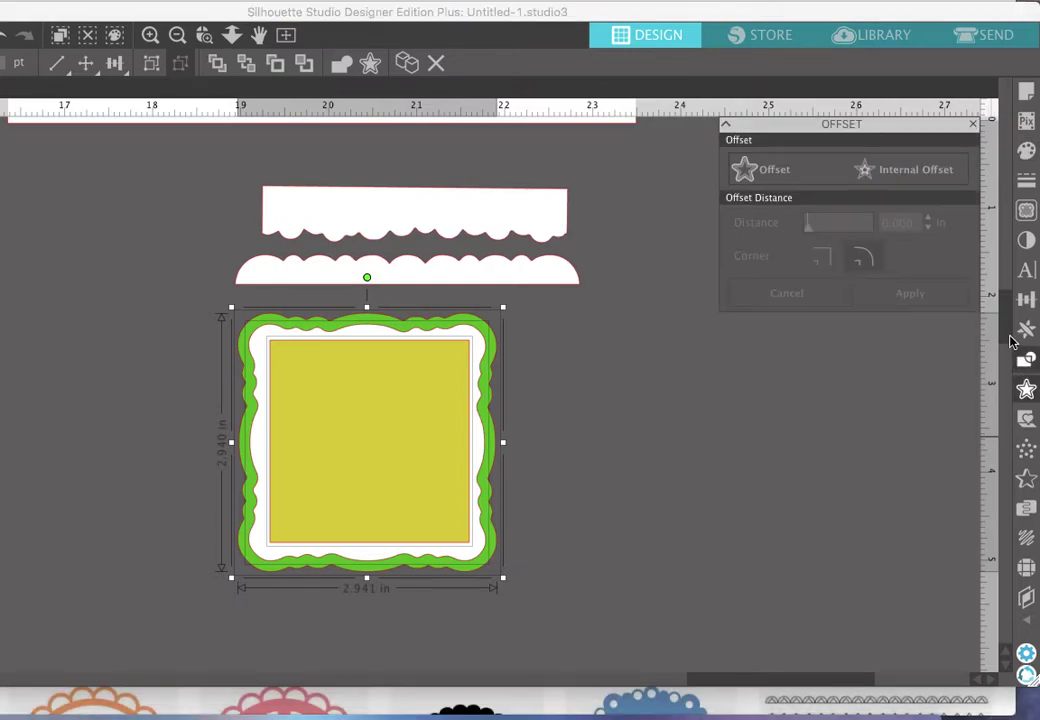
{"action": "left_click", "coordinate": [903, 178]}
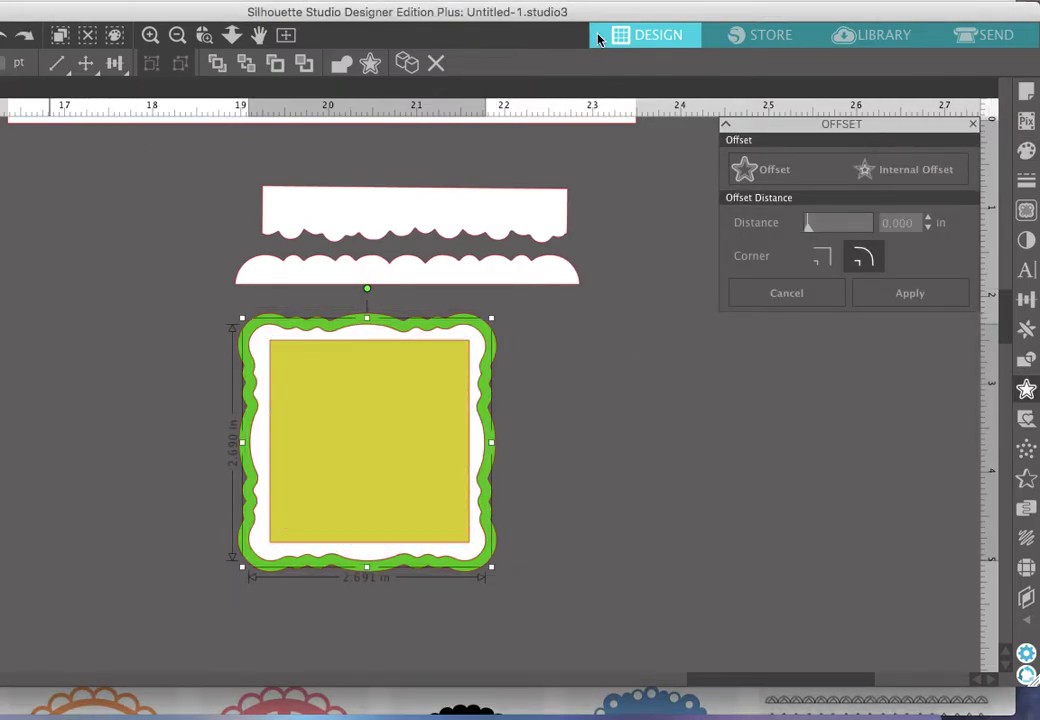
{"action": "key", "text": "Return"}
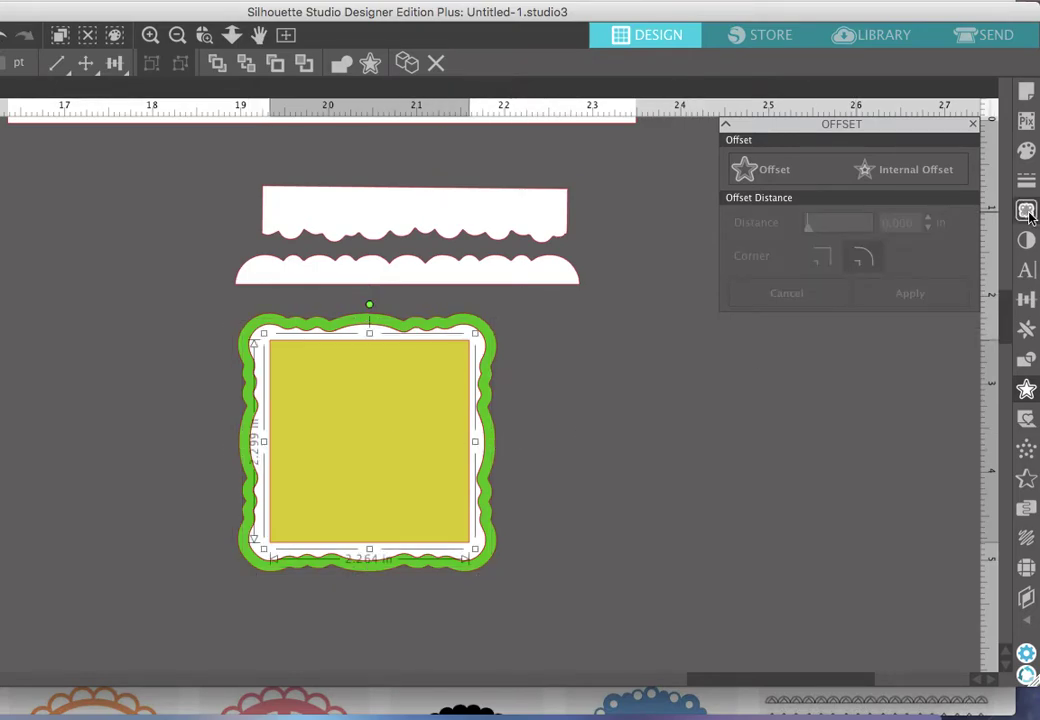
Step: Create a 0.125 in internal offset of the yellow square and fill the new inner square with mint green
{"action": "left_click", "coordinate": [1026, 389]}
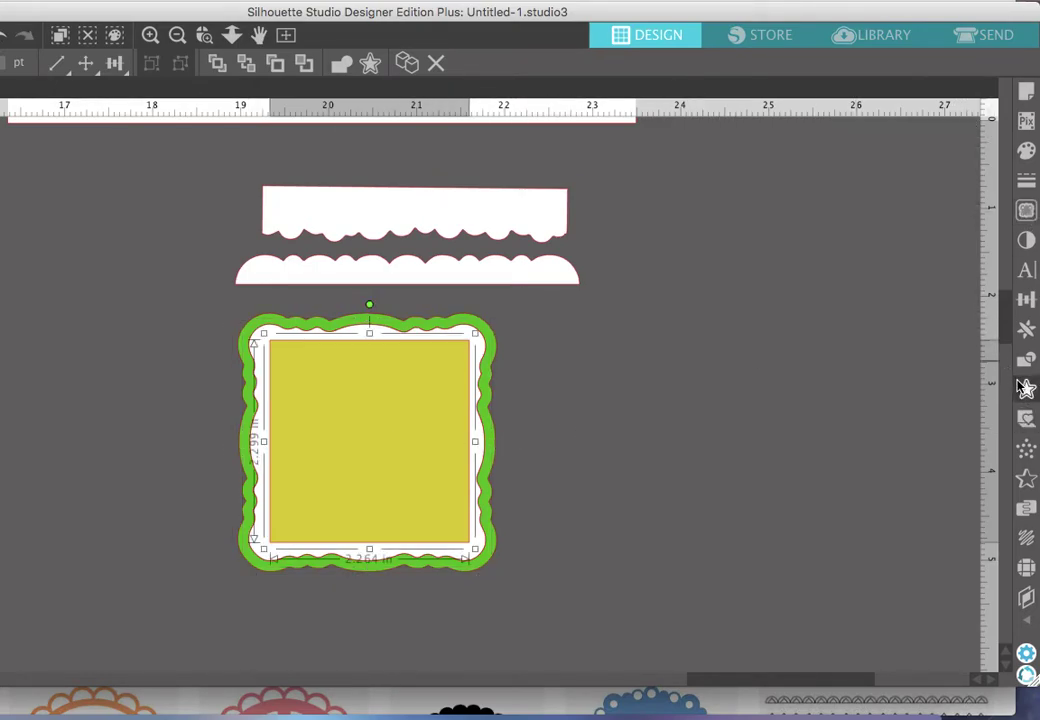
{"action": "left_click", "coordinate": [1026, 389]}
{"action": "left_click", "coordinate": [880, 169]}
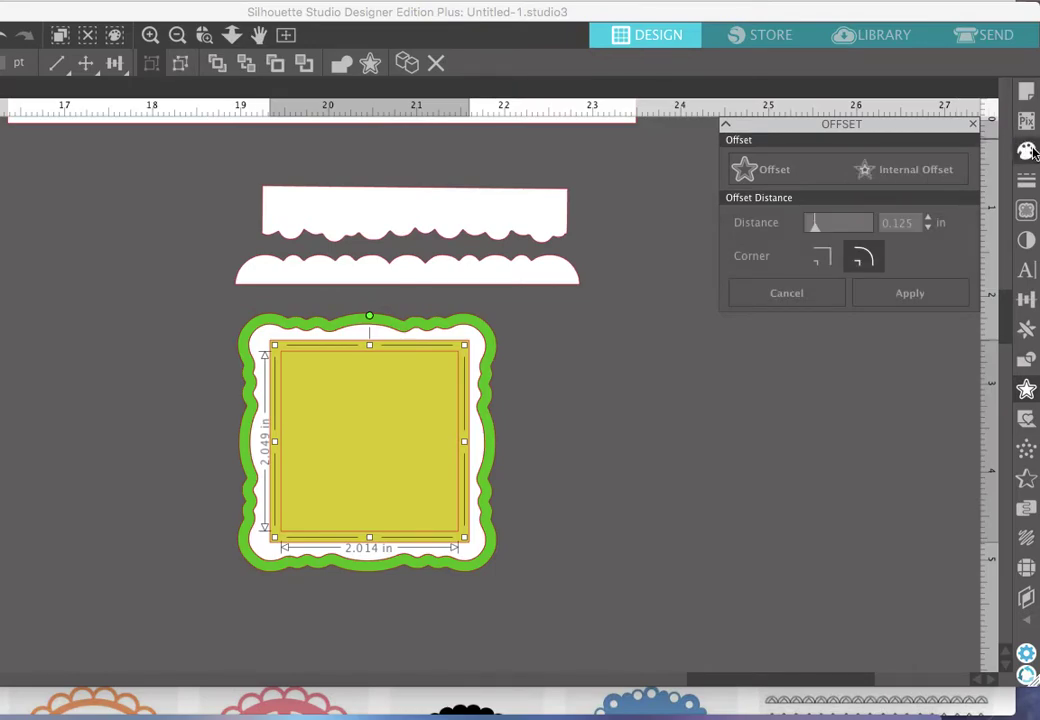
{"action": "left_click", "coordinate": [1027, 150]}
{"action": "left_click", "coordinate": [739, 199]}
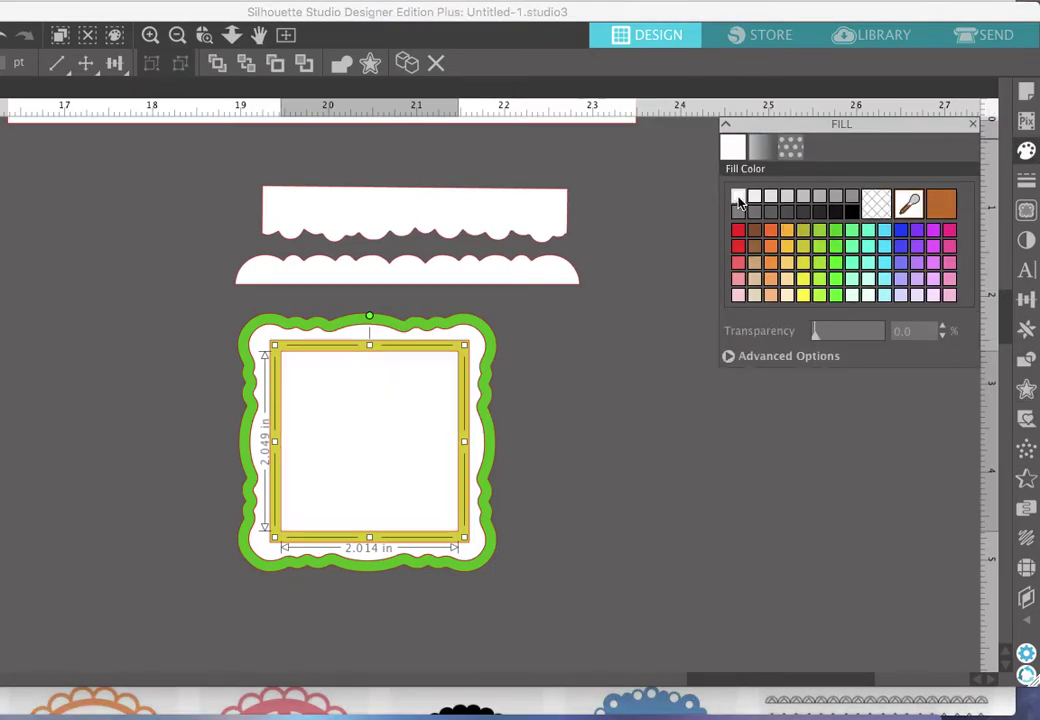
{"action": "left_click", "coordinate": [855, 232]}
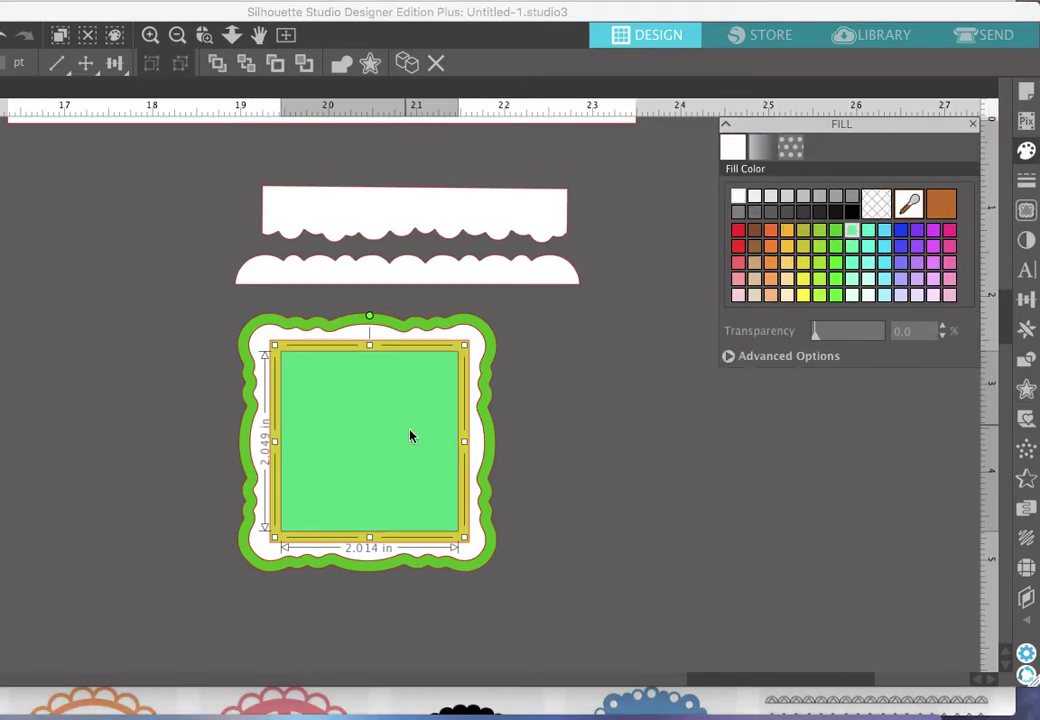
Step: Group all four layers of the scalloped square and enlarge the group proportionally to about 4.25 in tall
{"action": "left_click", "coordinate": [429, 494]}
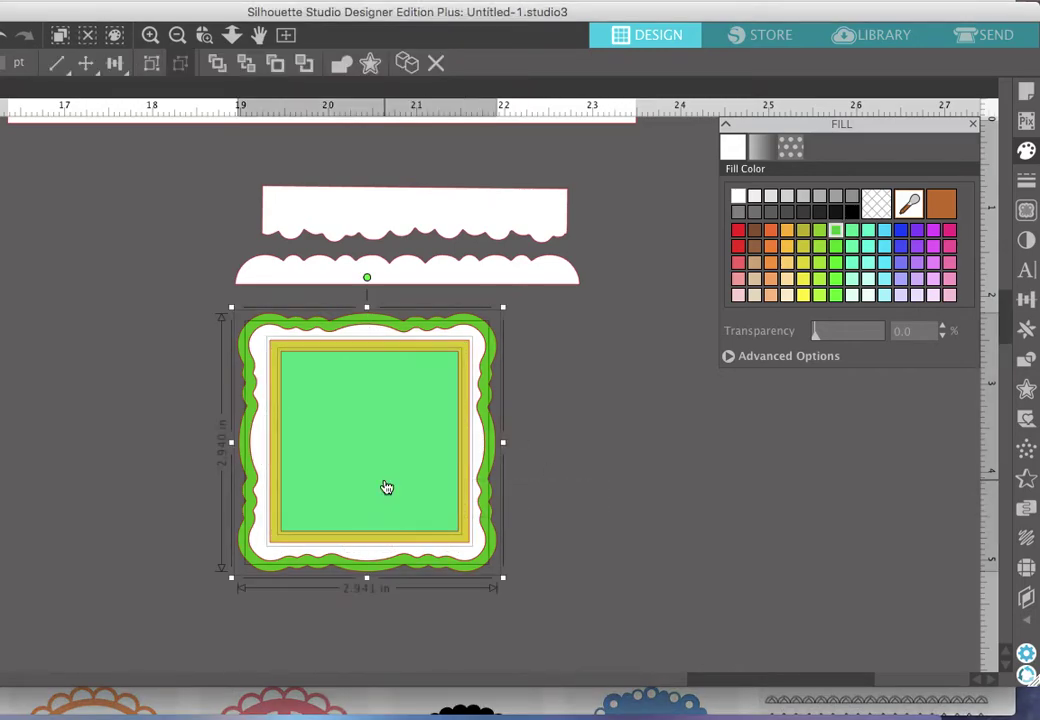
{"action": "left_click", "coordinate": [151, 63]}
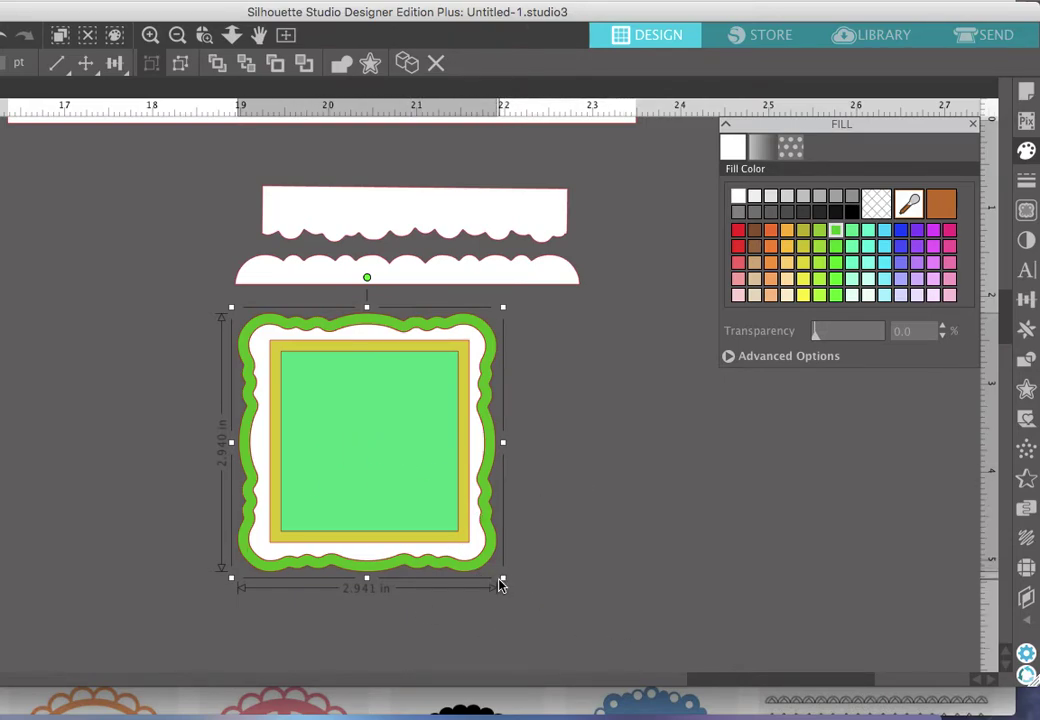
{"action": "left_click_drag", "start_coordinate": [503, 580], "coordinate": [687, 632]}
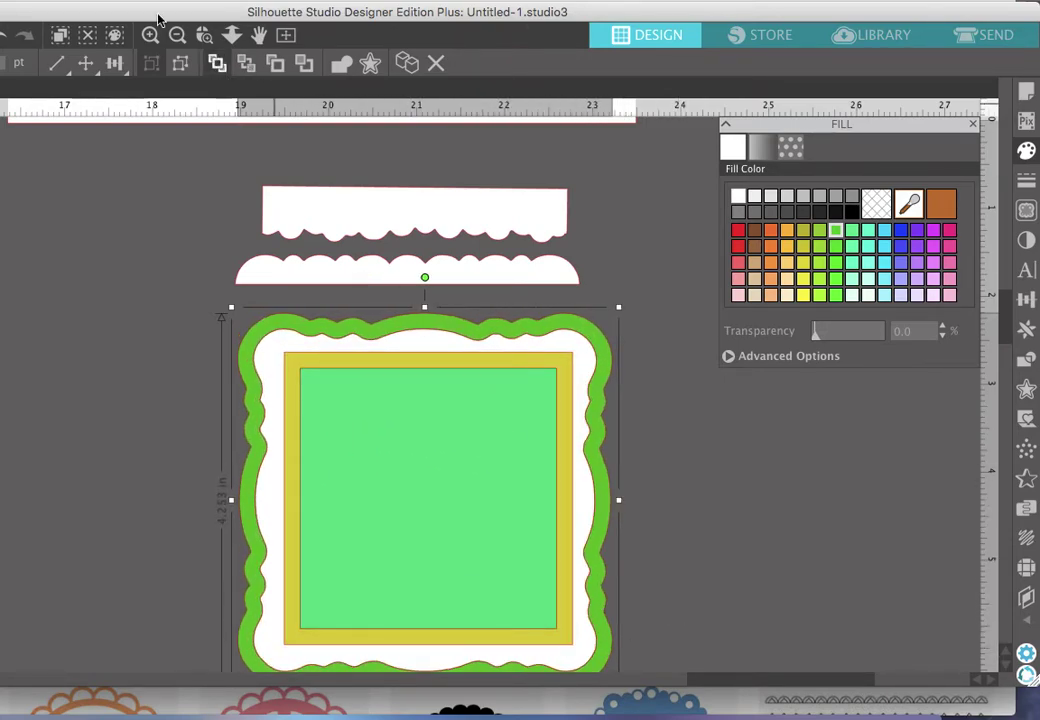
Step: Move the grouped scalloped square to the empty area up and to the right of the white borders, and deselect it
{"action": "left_click", "coordinate": [178, 37]}
{"action": "left_click", "coordinate": [178, 37]}
{"action": "left_click_drag", "start_coordinate": [390, 443], "coordinate": [613, 216]}
{"action": "left_click", "coordinate": [505, 478]}
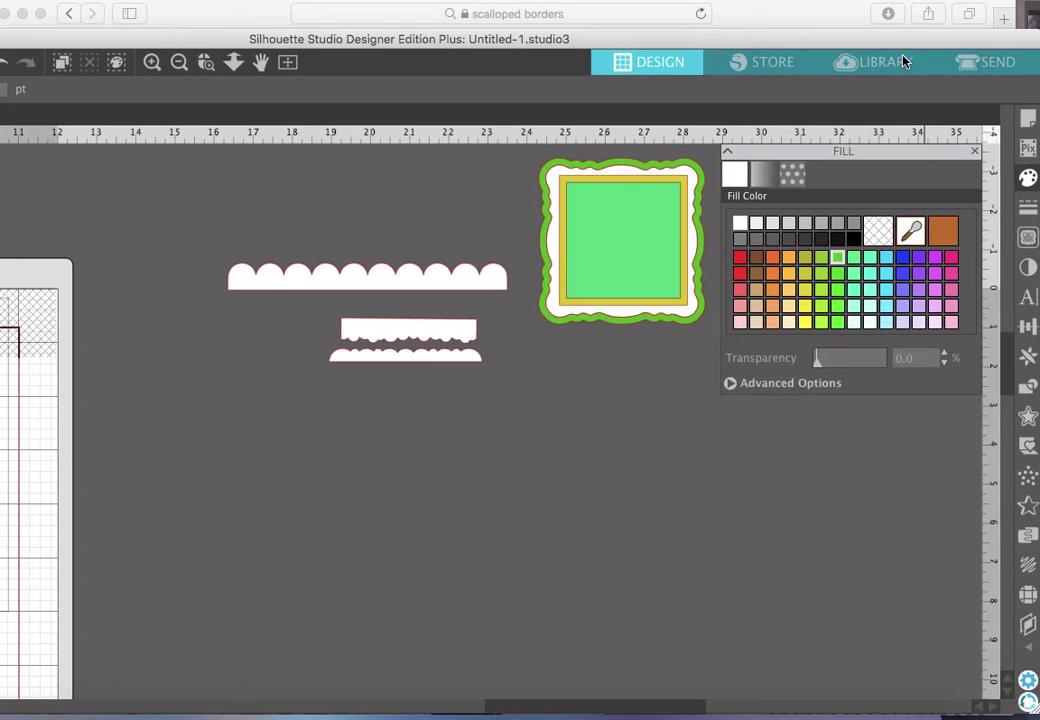
Step: Switch to the browser and look through the scalloped border results, previewing images related to Scalloped Edge Vector Clipart and opening the full related set
{"action": "left_click", "coordinate": [824, 20]}
{"action": "scroll", "coordinate": [573, 376], "scroll_direction": "down", "scroll_amount": 5}
{"action": "scroll", "coordinate": [573, 376], "scroll_direction": "down", "scroll_amount": 5}
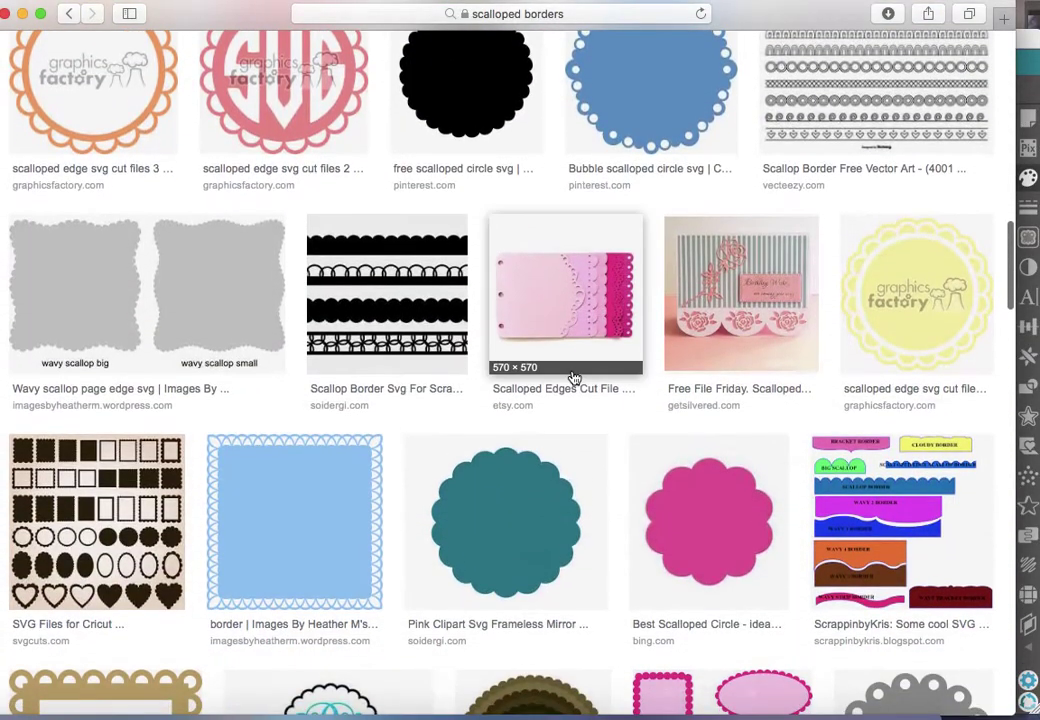
{"action": "scroll", "coordinate": [573, 376], "scroll_direction": "down", "scroll_amount": 4}
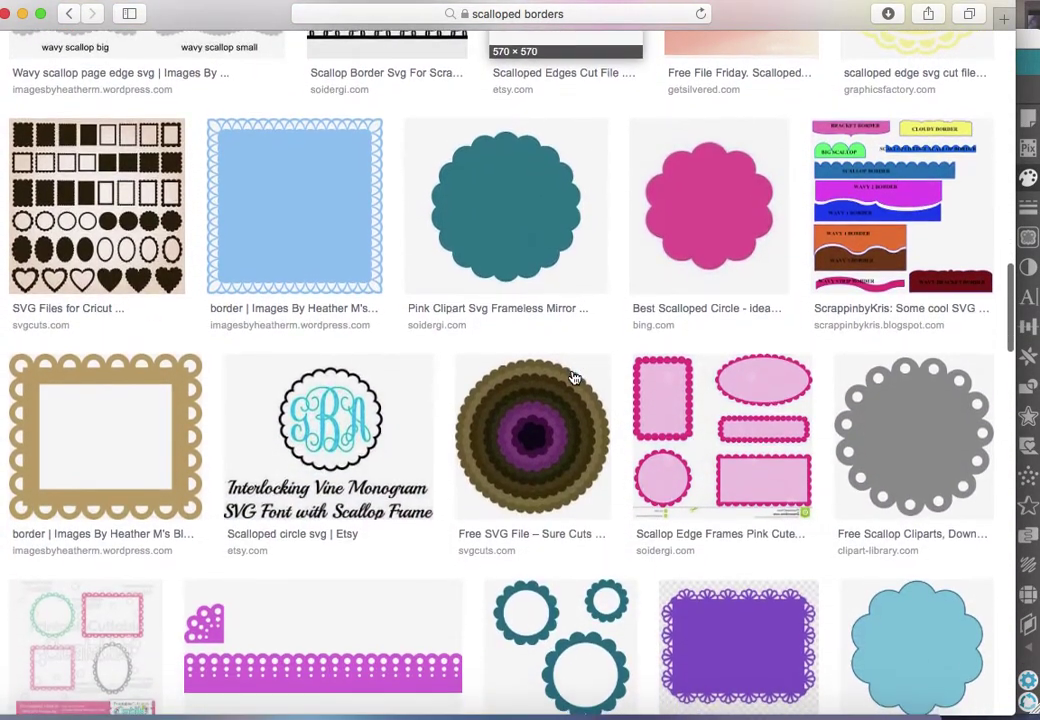
{"action": "scroll", "coordinate": [574, 377], "scroll_direction": "down", "scroll_amount": 7}
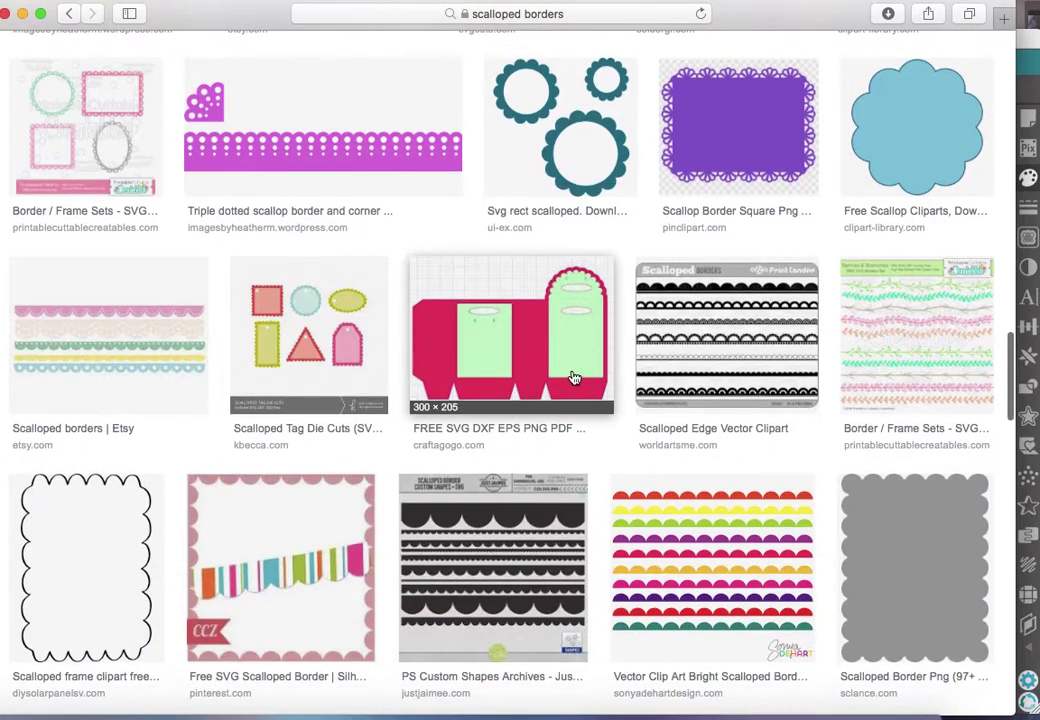
{"action": "left_click", "coordinate": [724, 291]}
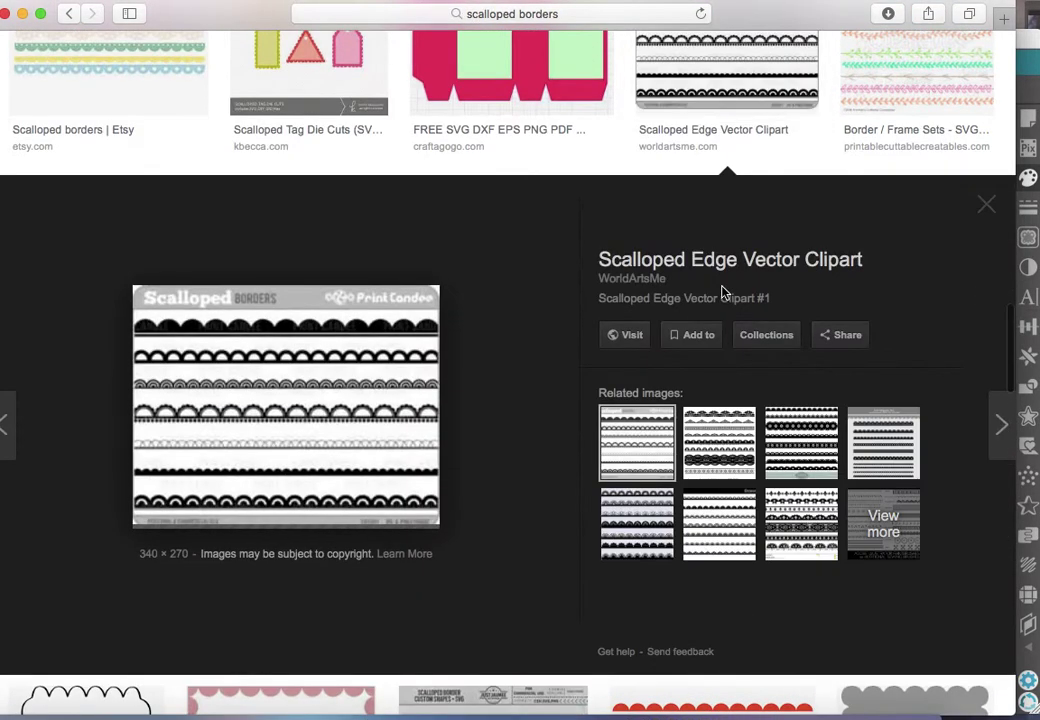
{"action": "left_click", "coordinate": [694, 470]}
{"action": "left_click", "coordinate": [620, 535]}
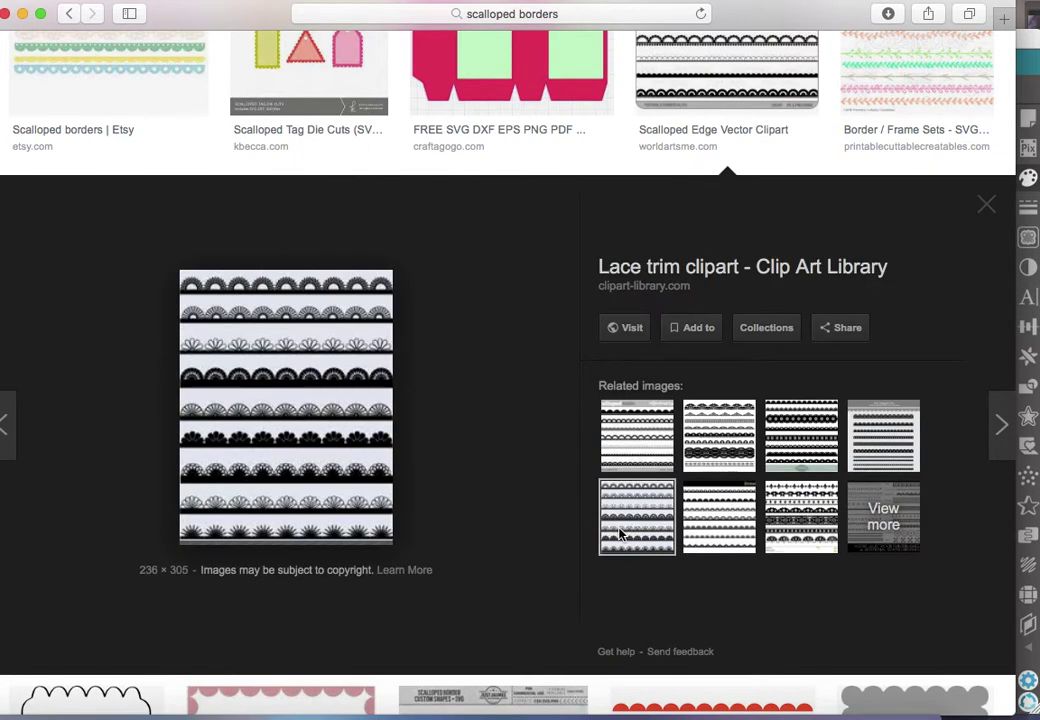
{"action": "left_click", "coordinate": [722, 536]}
{"action": "left_click", "coordinate": [800, 525]}
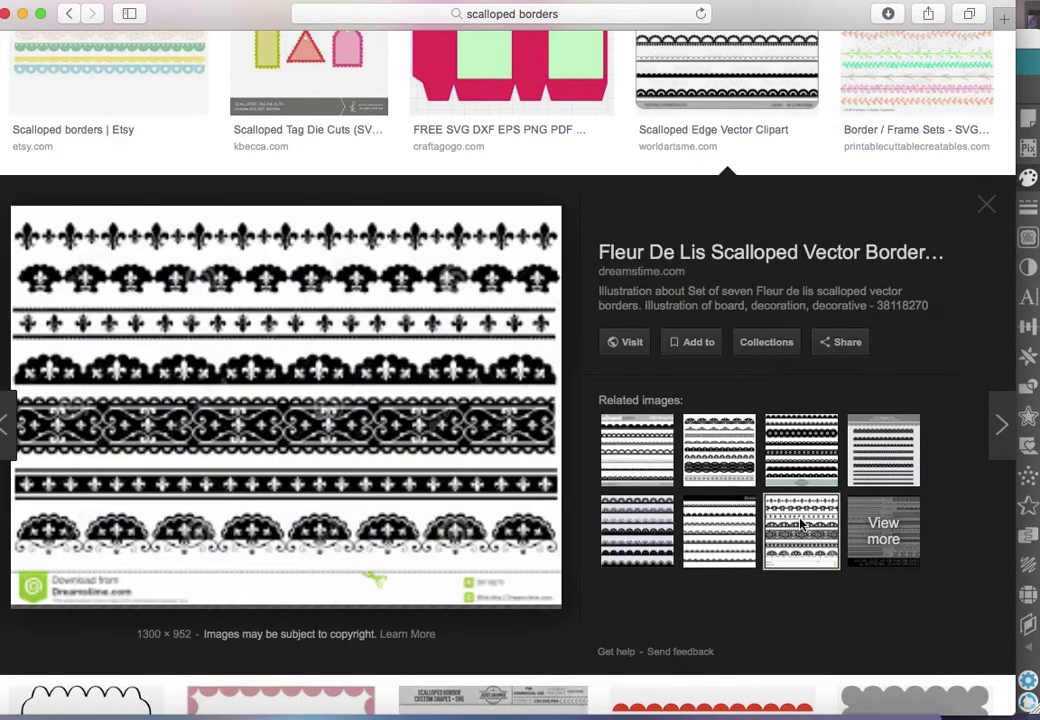
{"action": "left_click", "coordinate": [878, 449]}
{"action": "left_click", "coordinate": [888, 509]}
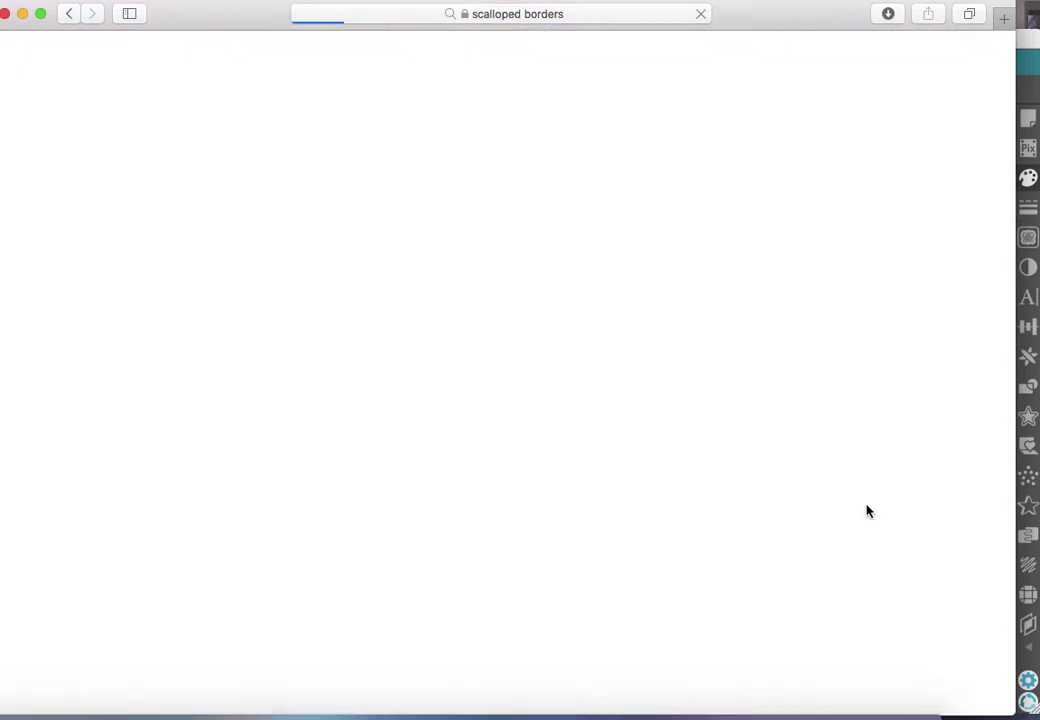
Step: Look through the related results for usable borders, previewing the blue Scalloped Edge Images and the Lace Clipart picture
{"action": "scroll", "coordinate": [620, 510], "scroll_direction": "down", "scroll_amount": 5}
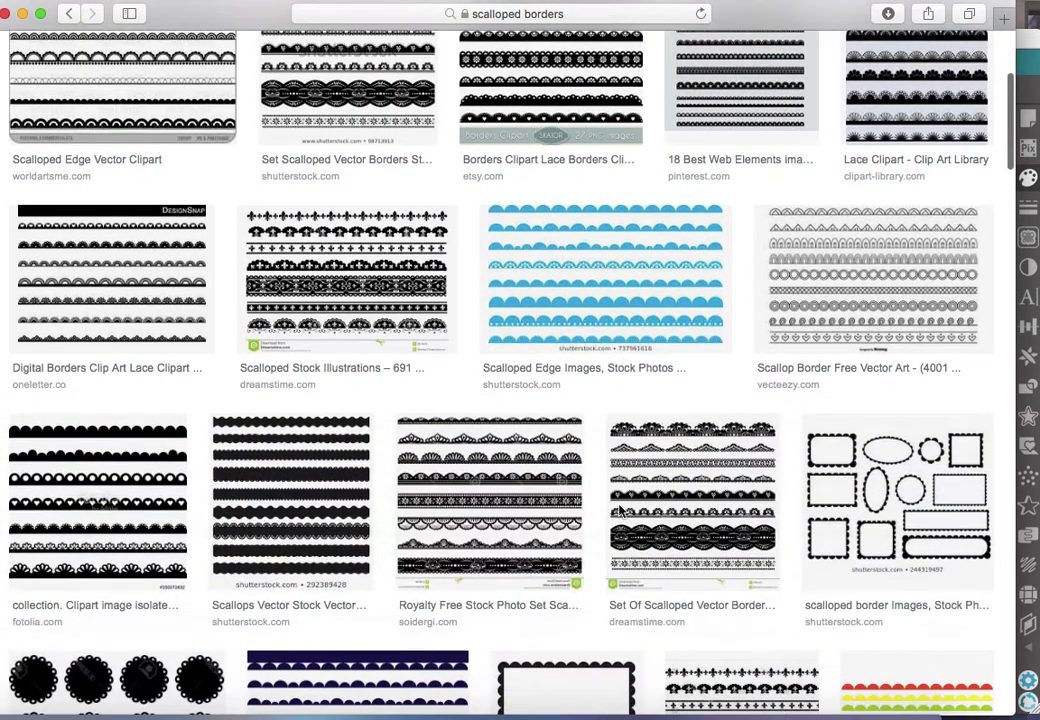
{"action": "left_click", "coordinate": [628, 262]}
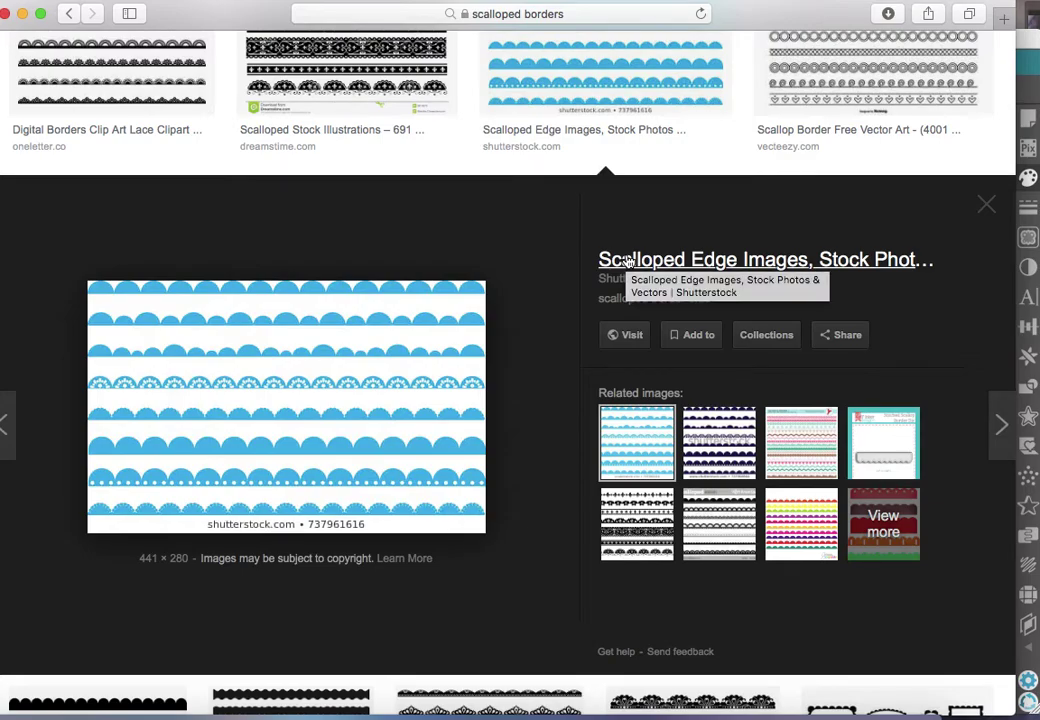
{"action": "scroll", "coordinate": [628, 262], "scroll_direction": "up", "scroll_amount": 5}
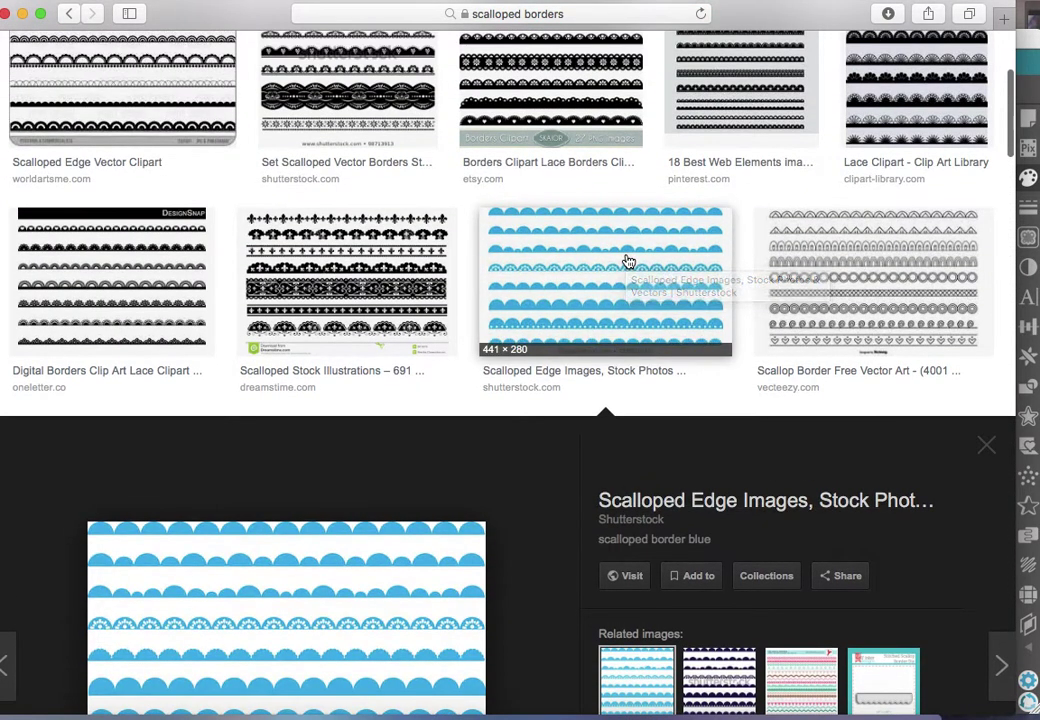
{"action": "left_click", "coordinate": [881, 90]}
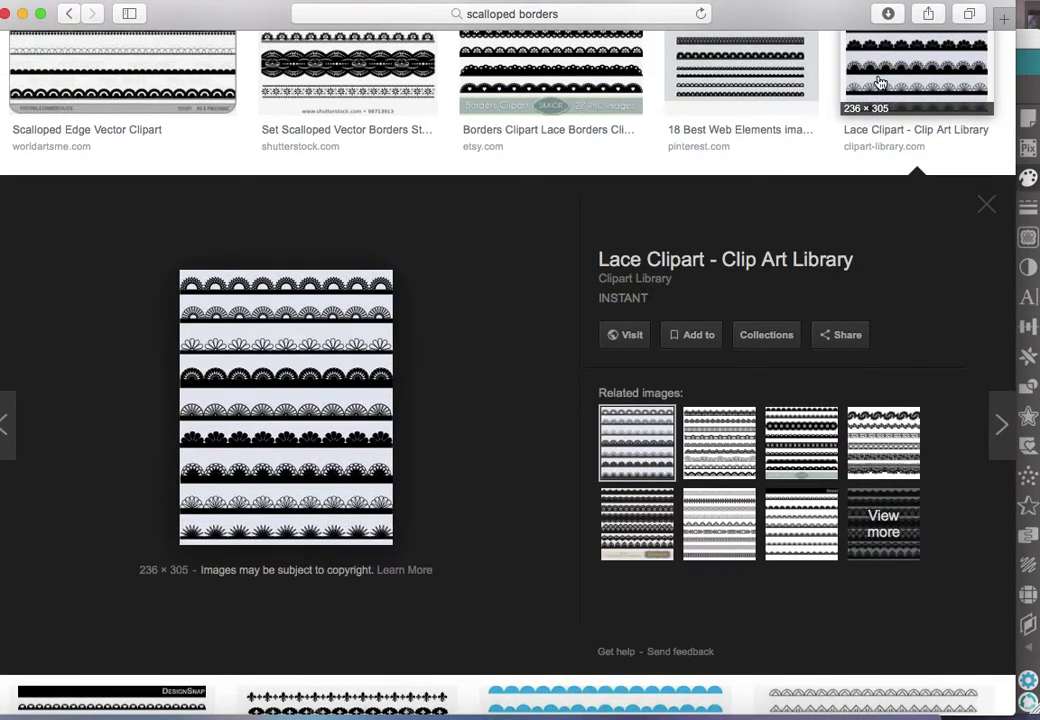
{"action": "scroll", "coordinate": [474, 260], "scroll_direction": "down", "scroll_amount": 5}
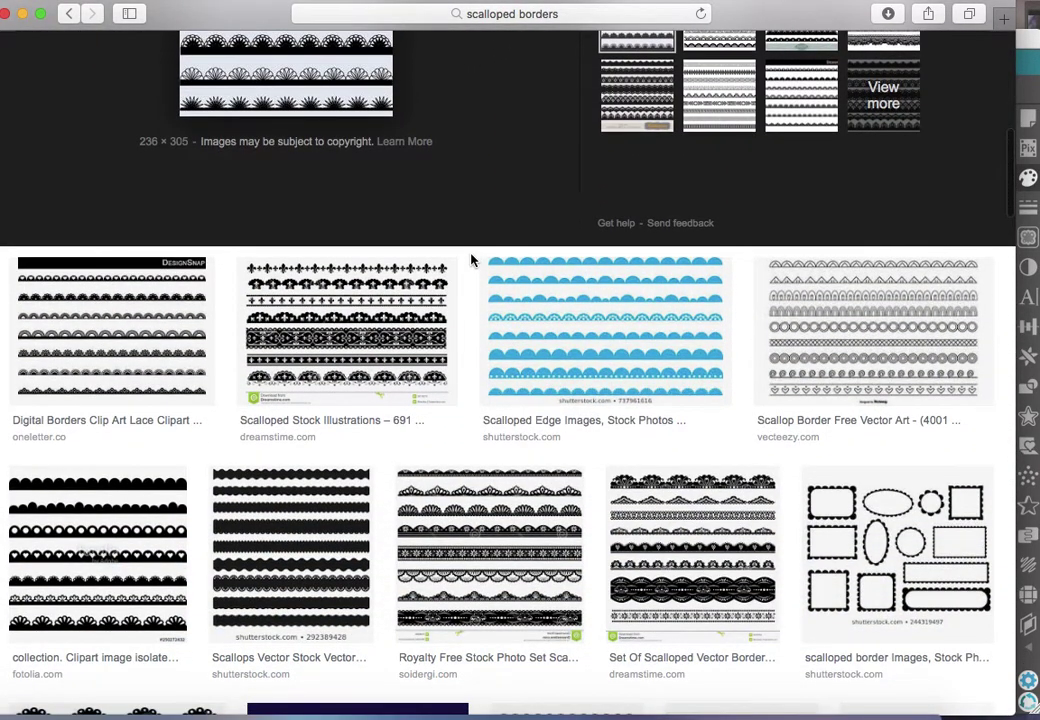
{"action": "scroll", "coordinate": [474, 260], "scroll_direction": "down", "scroll_amount": 4}
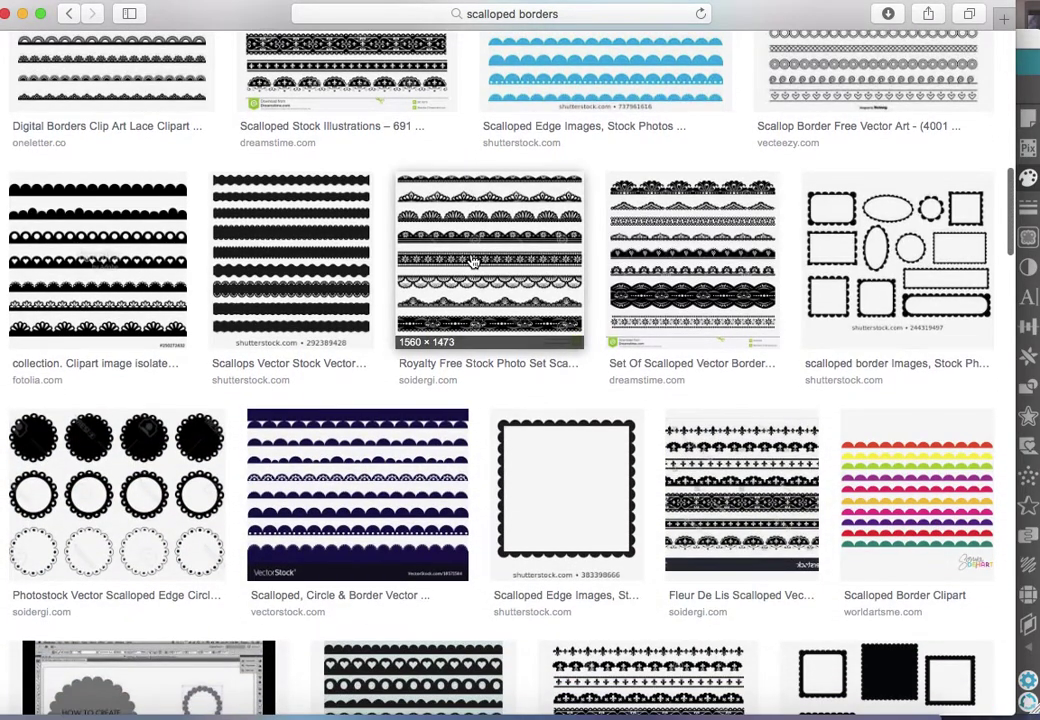
{"action": "scroll", "coordinate": [472, 260], "scroll_direction": "down", "scroll_amount": 2}
Step: Open the preview of the Fotolia scalloped edge collection and copy its image
{"action": "left_click", "coordinate": [50, 125]}
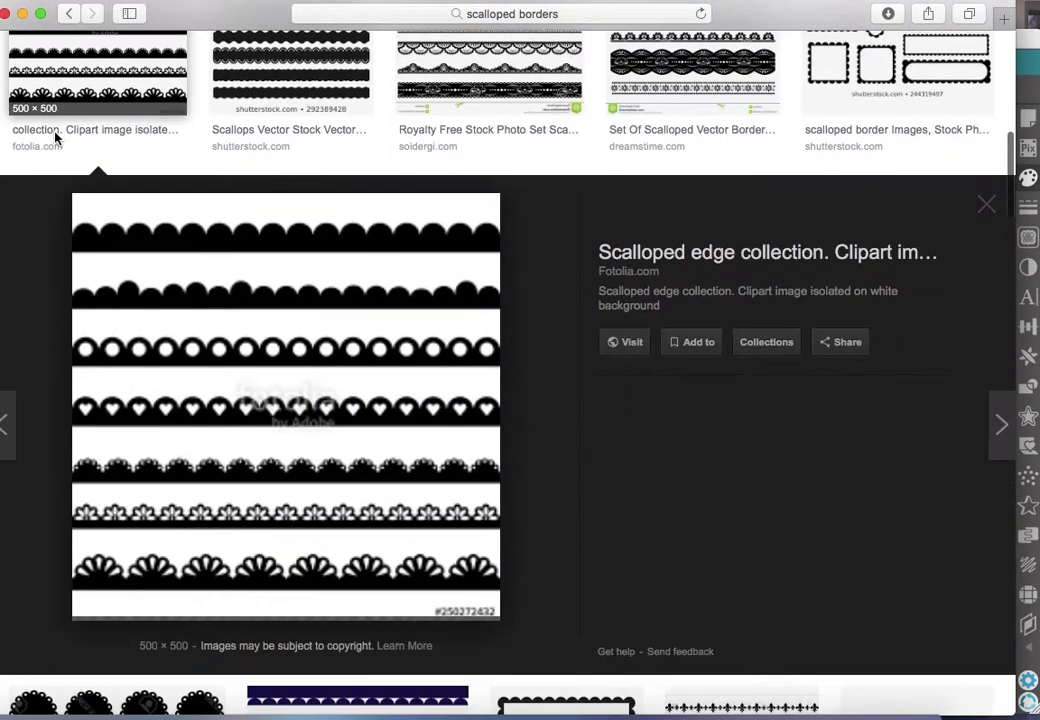
{"action": "right_click", "coordinate": [425, 323]}
{"action": "left_click", "coordinate": [476, 618]}
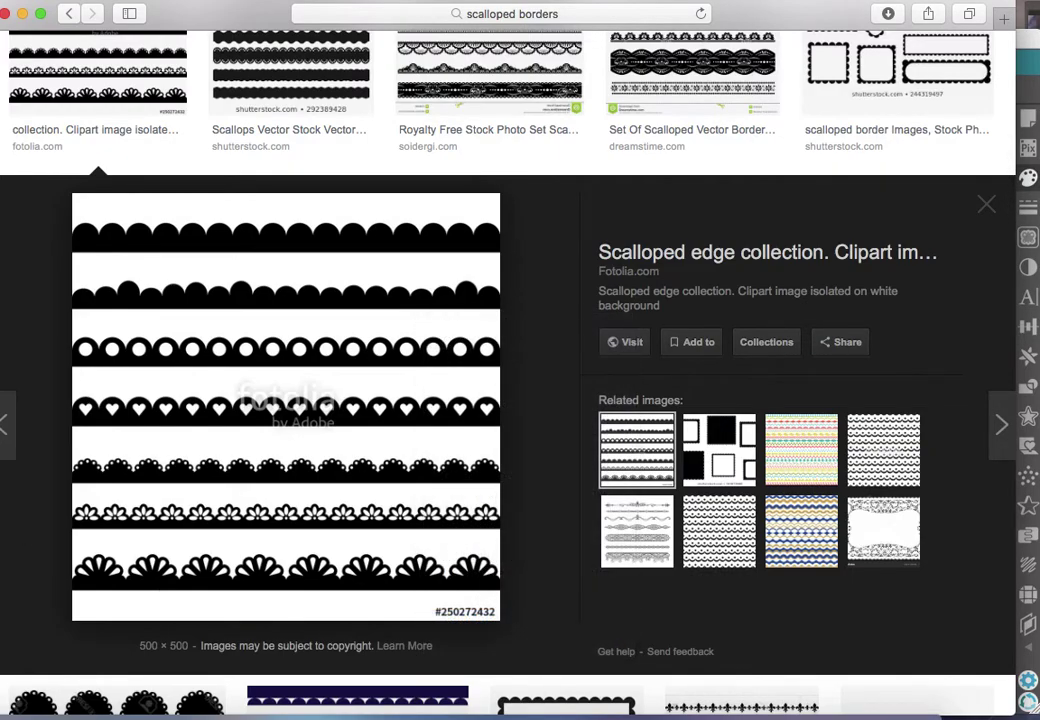
Step: Switch to Silhouette Studio, paste the copied image below the white borders and enlarge it proportionally to about 7.64 in tall
{"action": "key", "text": "super+Tab"}
{"action": "right_click", "coordinate": [327, 425]}
{"action": "left_click", "coordinate": [378, 505]}
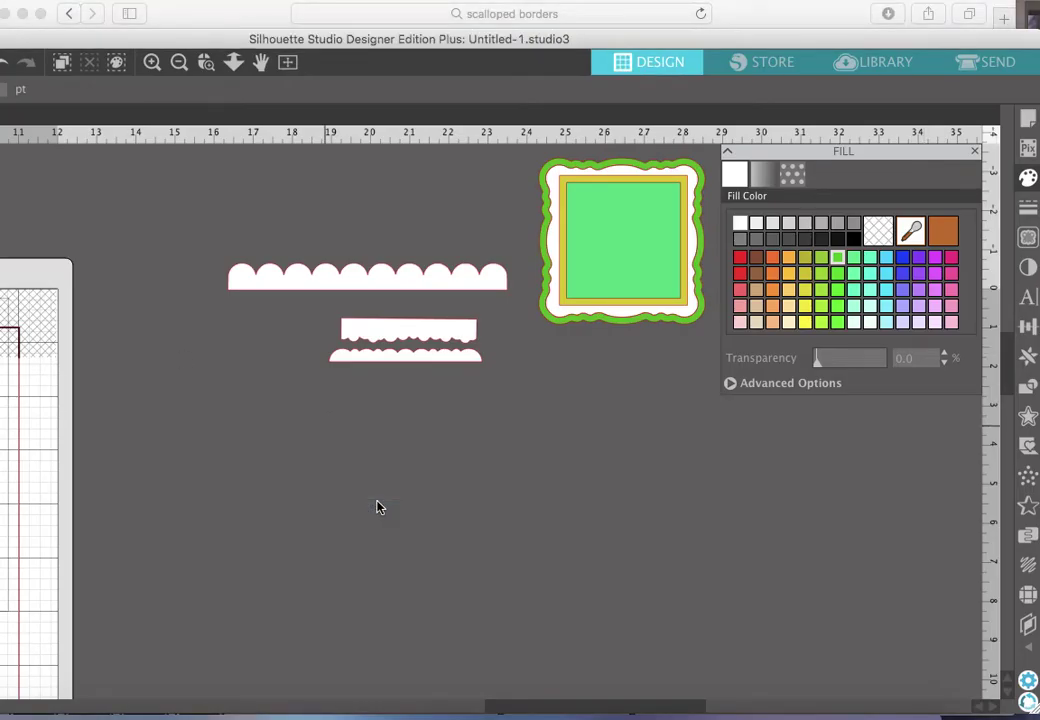
{"action": "left_click_drag", "start_coordinate": [424, 427], "coordinate": [367, 497]}
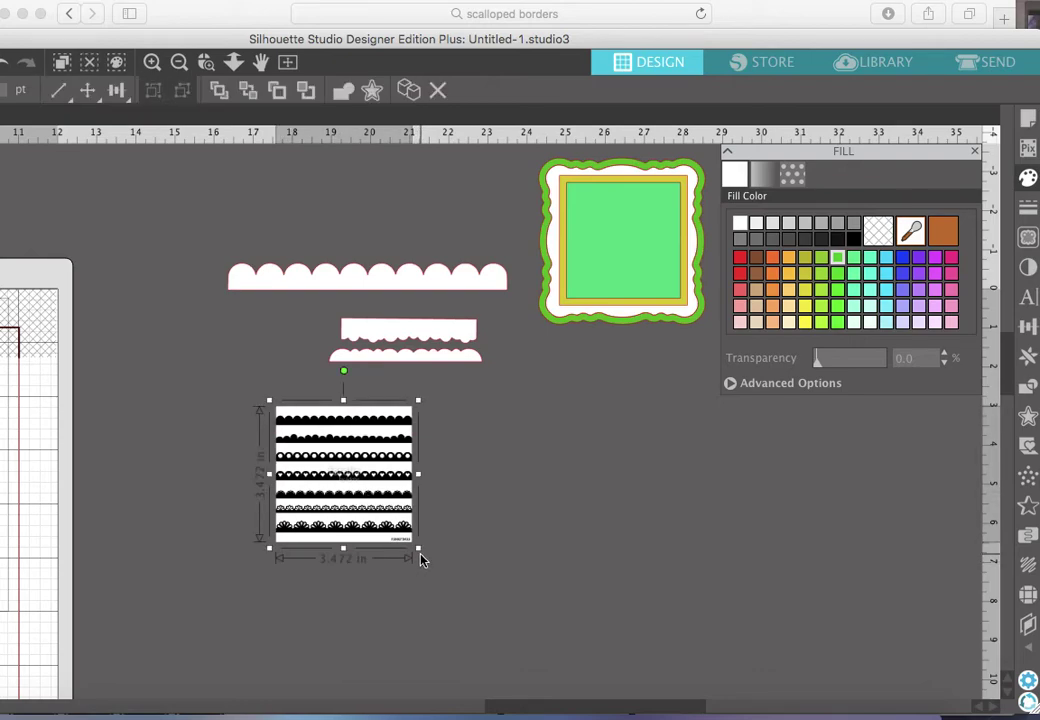
{"action": "left_click_drag", "start_coordinate": [418, 549], "coordinate": [687, 608]}
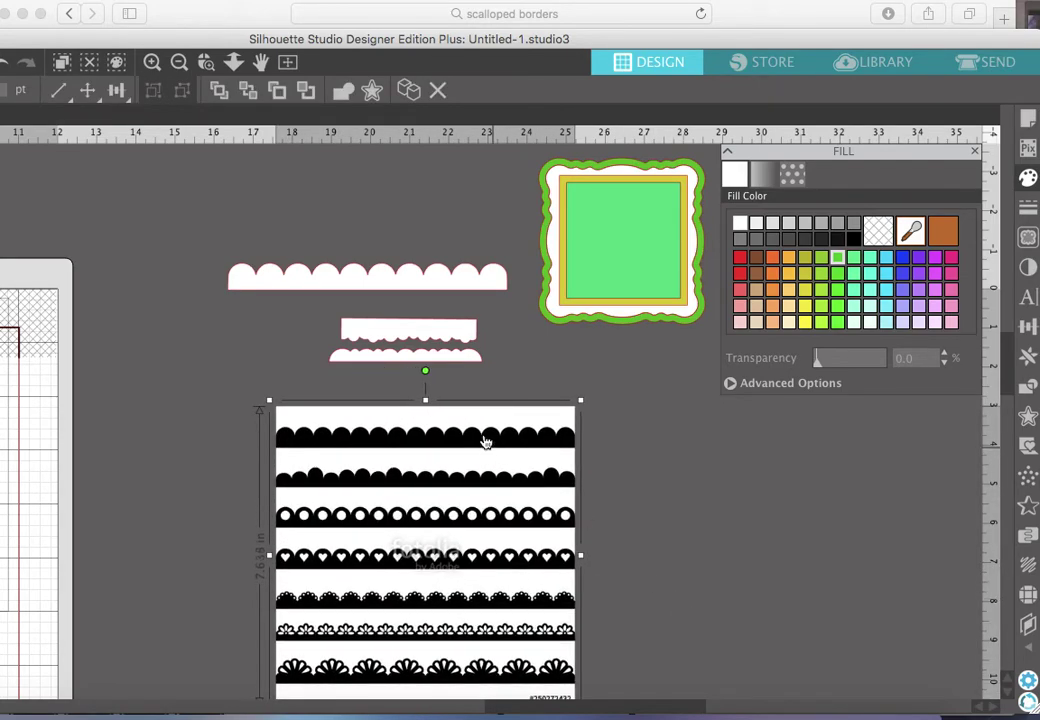
Step: Move the three white borders up together and place the enlarged border image directly below them
{"action": "left_click", "coordinate": [447, 379]}
{"action": "left_click_drag", "start_coordinate": [446, 374], "coordinate": [425, 163]}
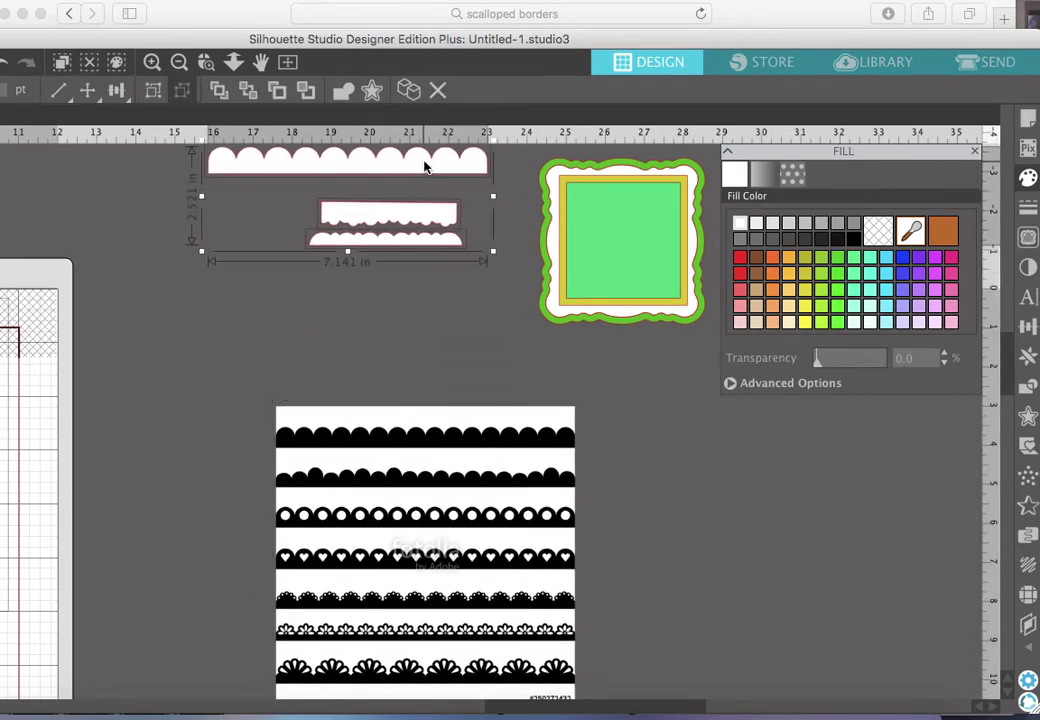
{"action": "left_click", "coordinate": [478, 421]}
{"action": "left_click_drag", "start_coordinate": [478, 421], "coordinate": [373, 311]}
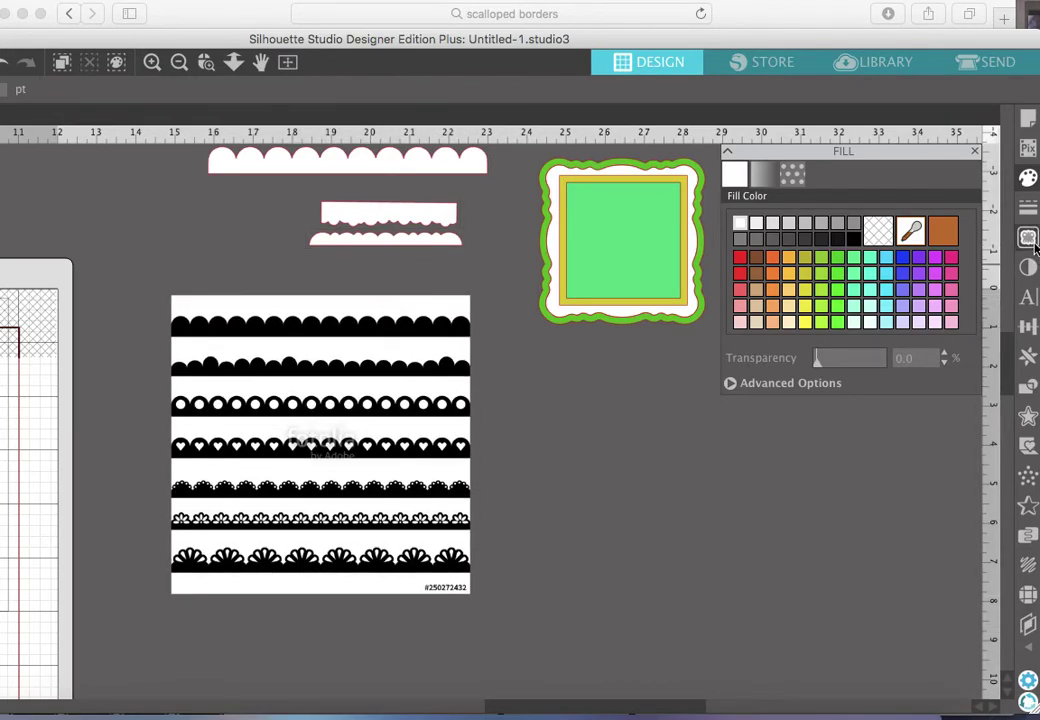
Step: Trace the whole border image with the standard Trace style at the default settings and delete the original picture
{"action": "left_click", "coordinate": [818, 247]}
{"action": "mouse_move", "coordinate": [148, 282]}
{"action": "left_mouse_down"}
{"action": "mouse_move", "coordinate": [204, 364]}
{"action": "mouse_move", "coordinate": [511, 627]}
{"action": "left_mouse_up"}
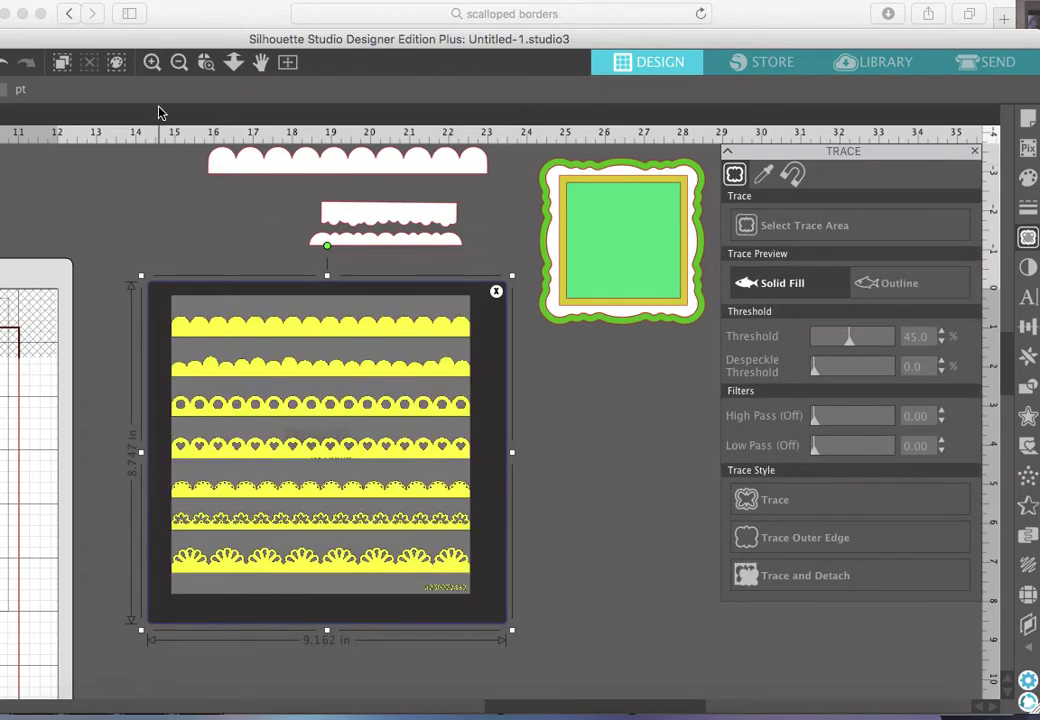
{"action": "left_click", "coordinate": [152, 62]}
{"action": "left_click", "coordinate": [152, 62]}
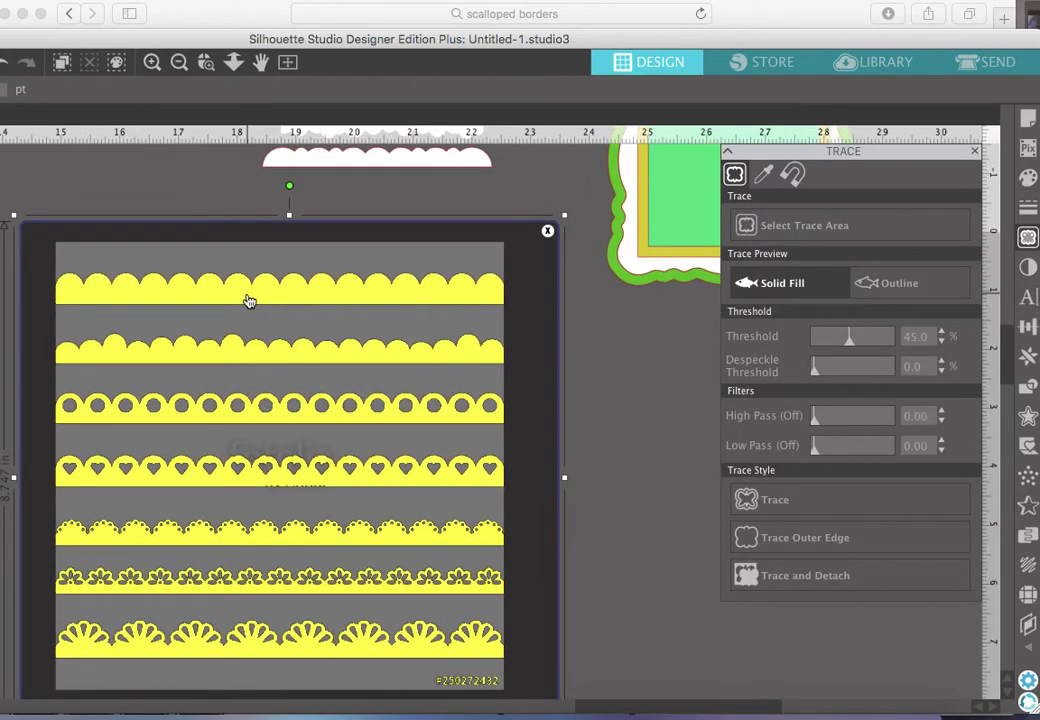
{"action": "scroll", "coordinate": [248, 300], "scroll_direction": "down", "scroll_amount": 3}
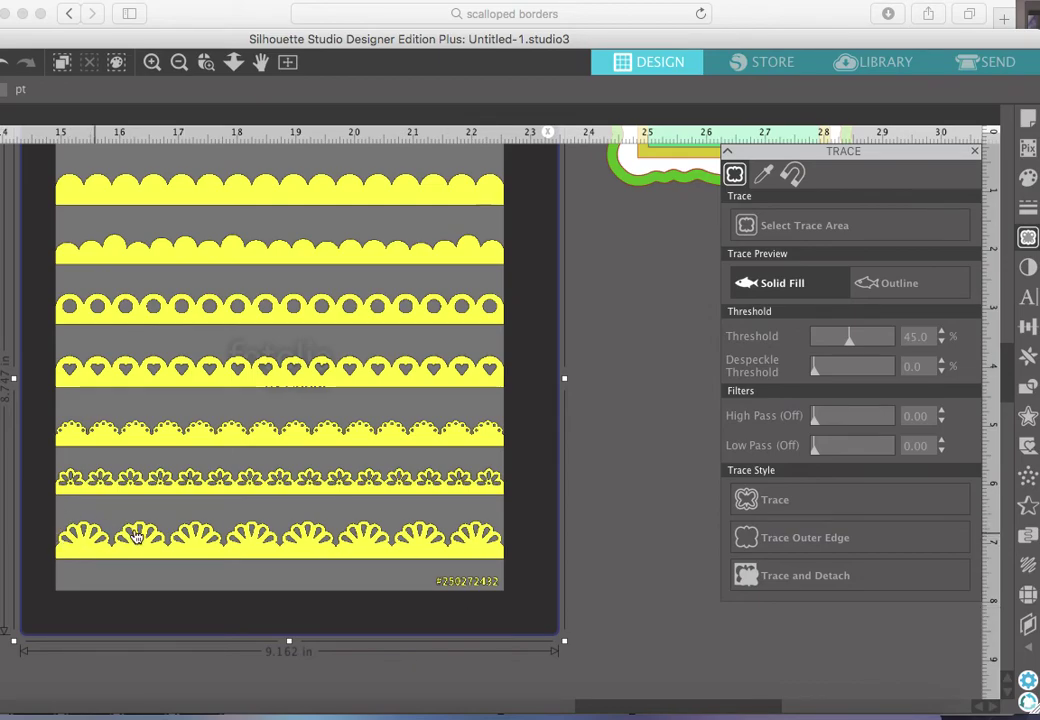
{"action": "left_click", "coordinate": [781, 516]}
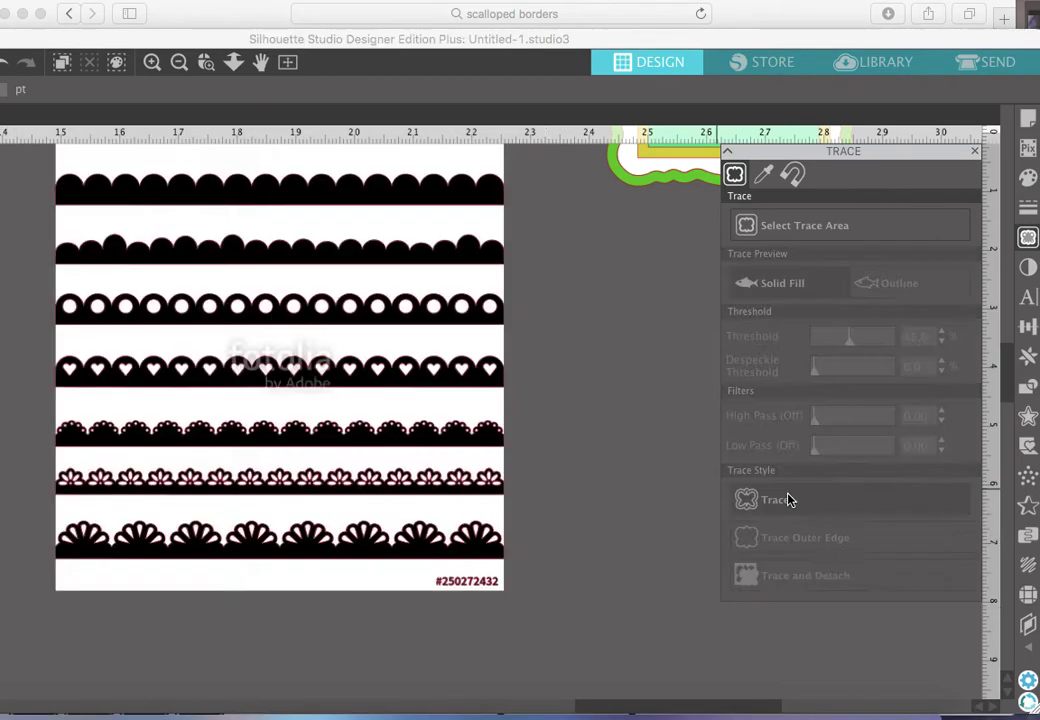
{"action": "left_click", "coordinate": [383, 285]}
{"action": "key", "text": "Delete"}
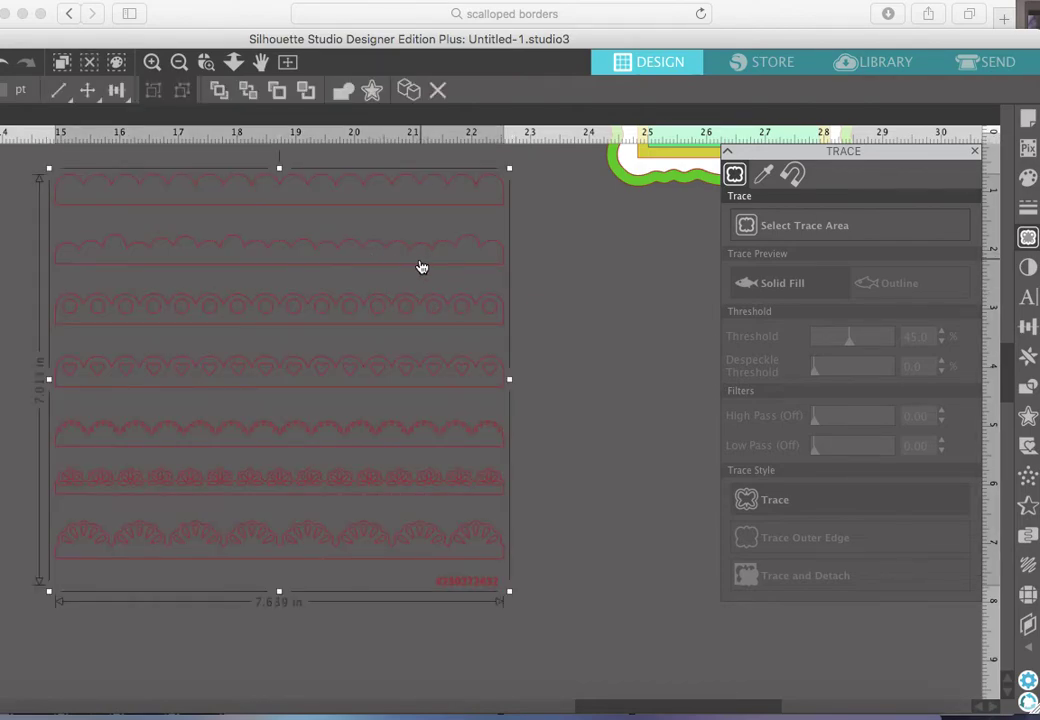
Step: Shift the traced outlines slightly, release their compound path and deselect them
{"action": "left_click_drag", "start_coordinate": [402, 266], "coordinate": [418, 279]}
{"action": "right_click", "coordinate": [417, 280]}
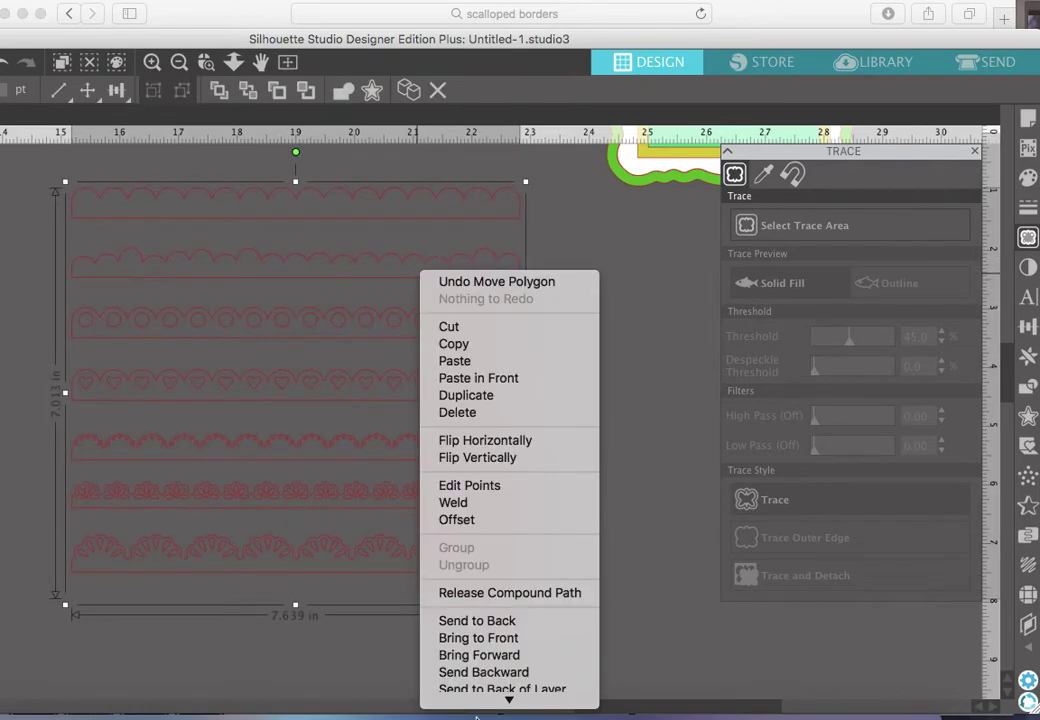
{"action": "left_click", "coordinate": [488, 594]}
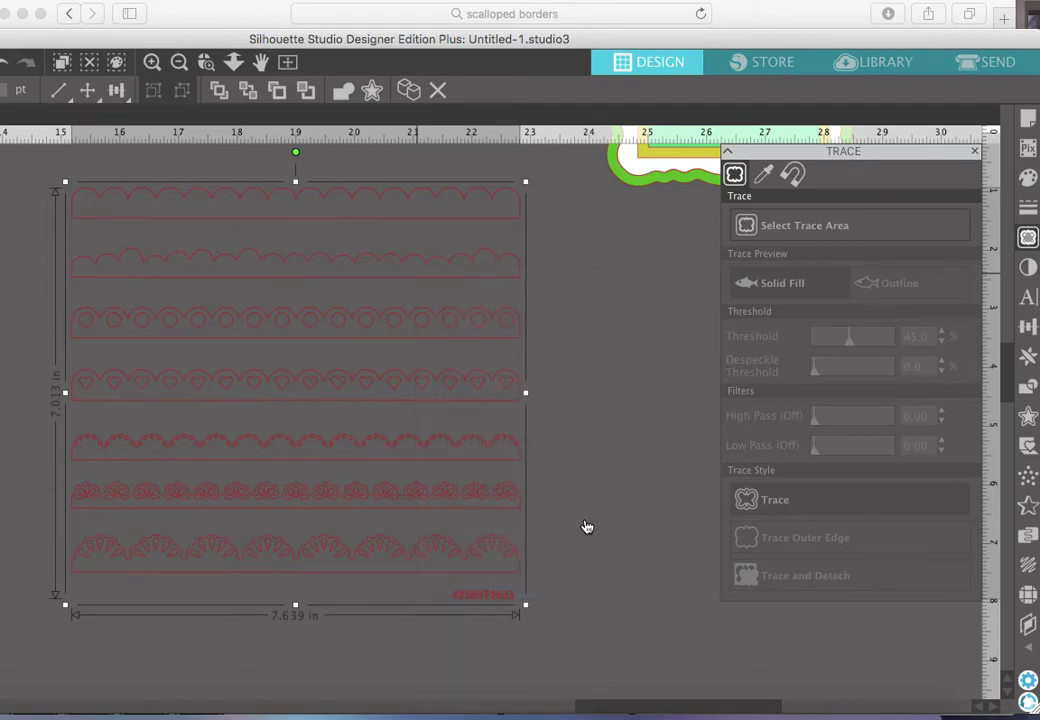
{"action": "left_click", "coordinate": [560, 188]}
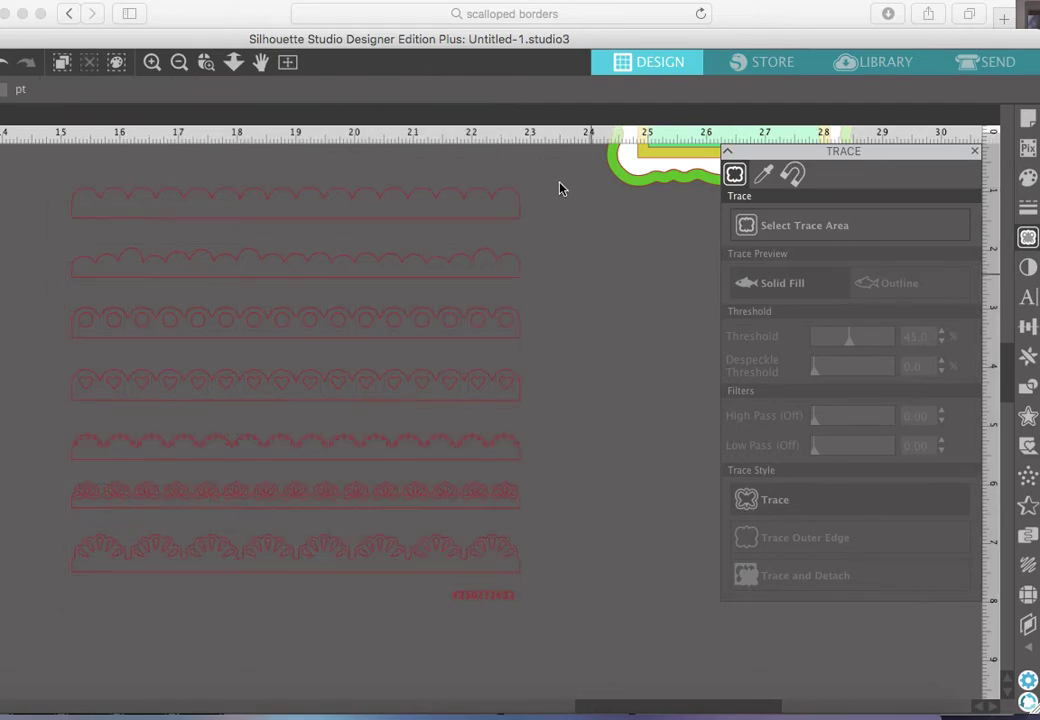
Step: Fill the second traced border, the one with uneven scallops, with white and deselect it
{"action": "left_click", "coordinate": [519, 268]}
{"action": "left_click", "coordinate": [1029, 178]}
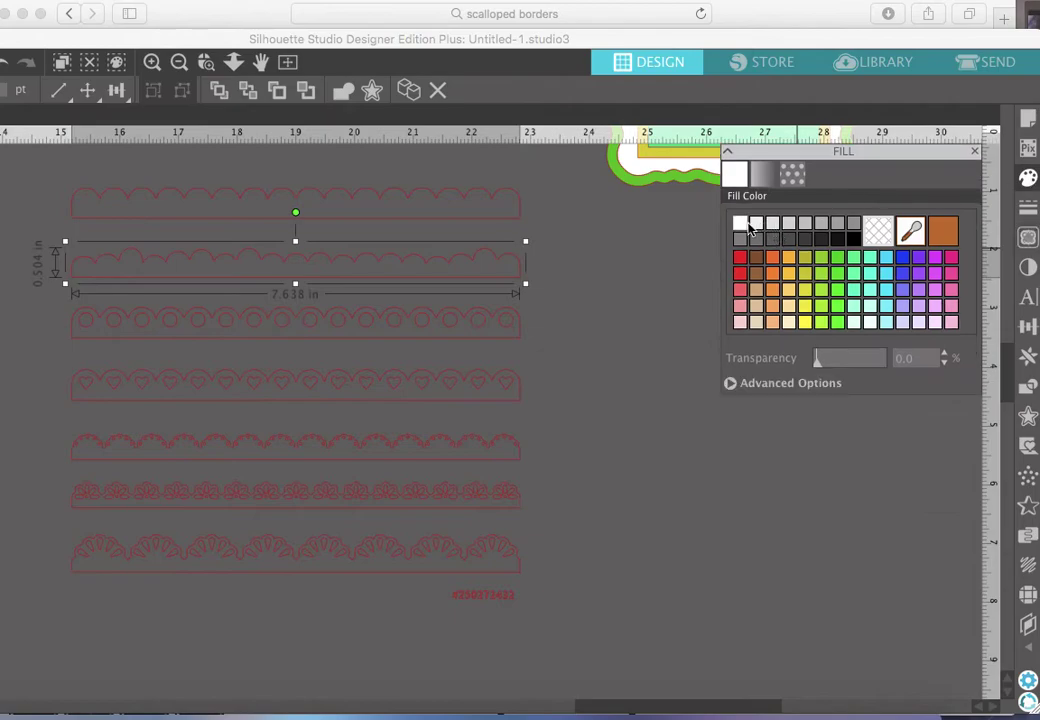
{"action": "left_click", "coordinate": [740, 223]}
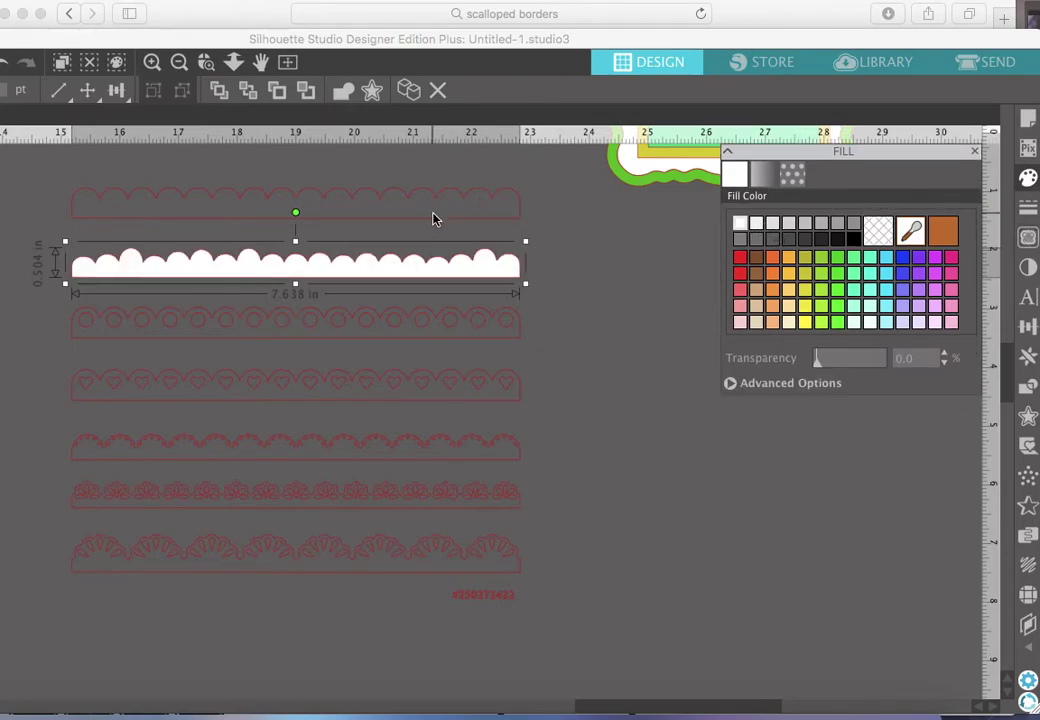
{"action": "scroll", "coordinate": [434, 218], "scroll_direction": "down", "scroll_amount": 2}
{"action": "left_click", "coordinate": [518, 287]}
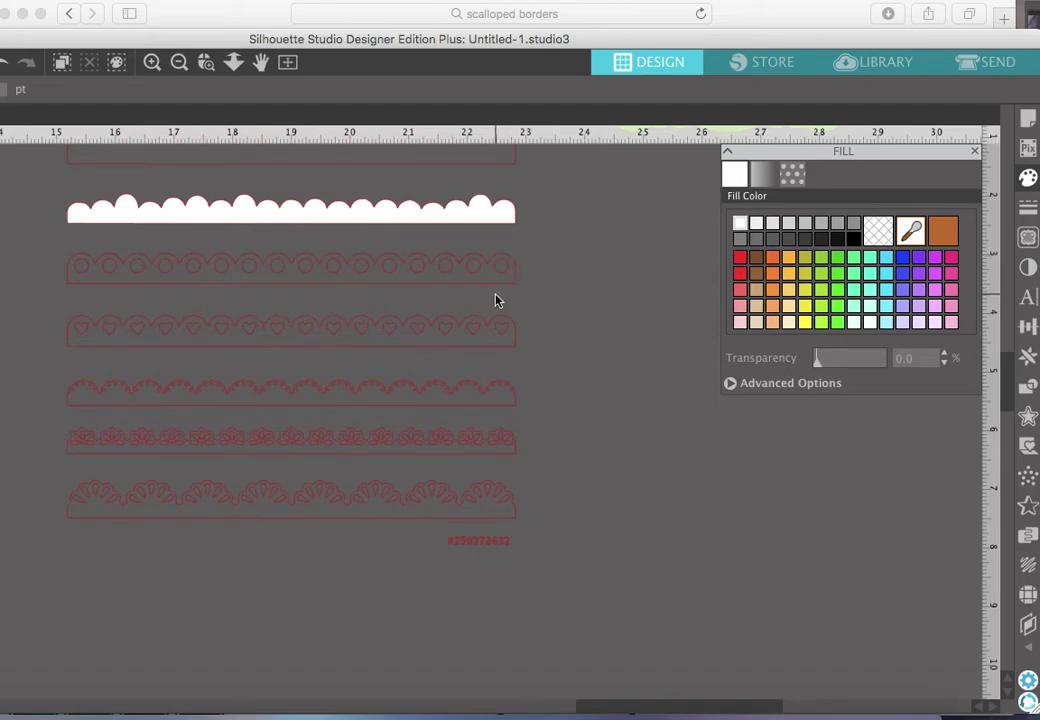
Step: Fill the outer shape of the third traced border, the one with circle holes, with white
{"action": "left_click", "coordinate": [327, 280]}
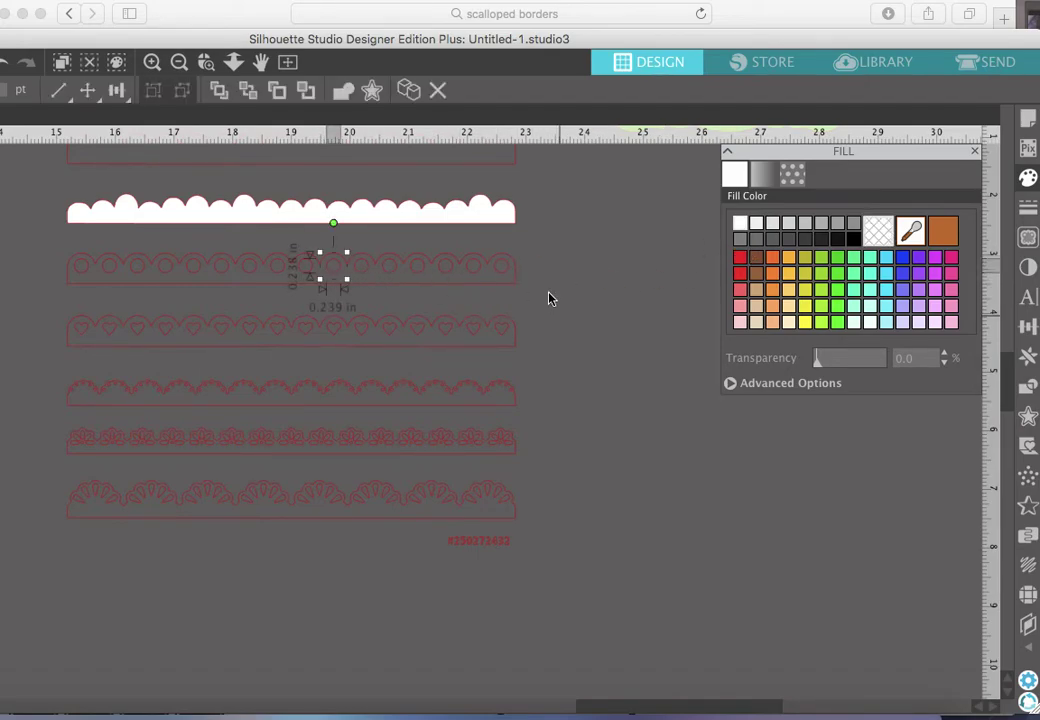
{"action": "left_click", "coordinate": [515, 276]}
{"action": "left_click", "coordinate": [739, 223]}
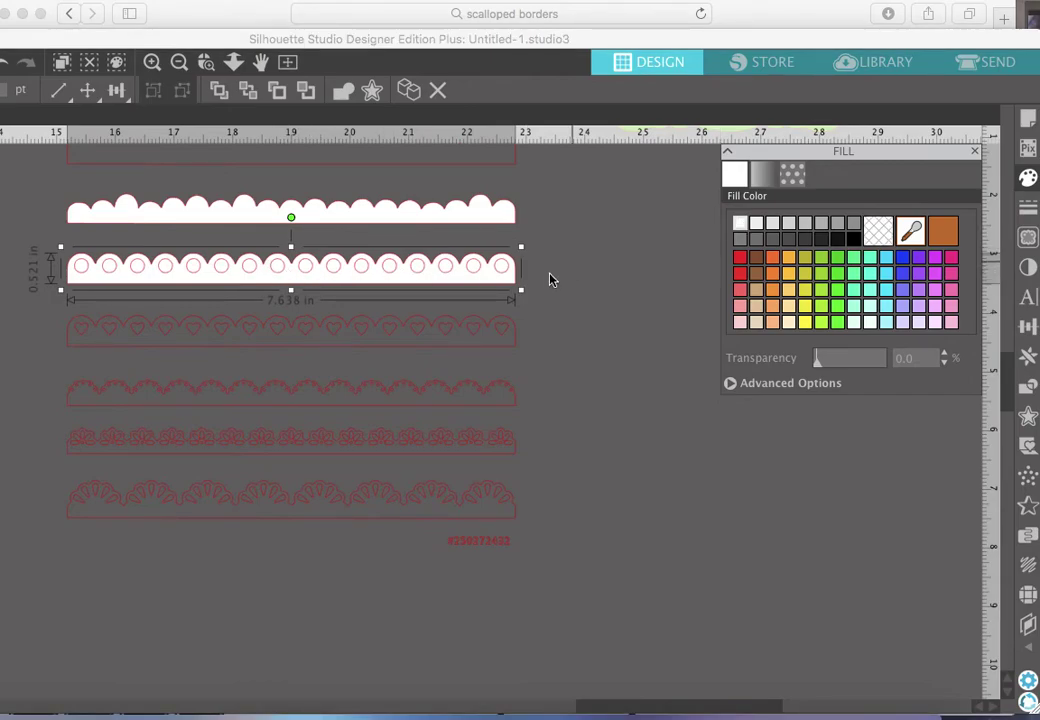
Step: Try moving the white-filled third border away from its row of circles and undo the moves
{"action": "left_click", "coordinate": [557, 281]}
{"action": "left_click_drag", "start_coordinate": [350, 283], "coordinate": [488, 358]}
{"action": "left_click", "coordinate": [429, 298]}
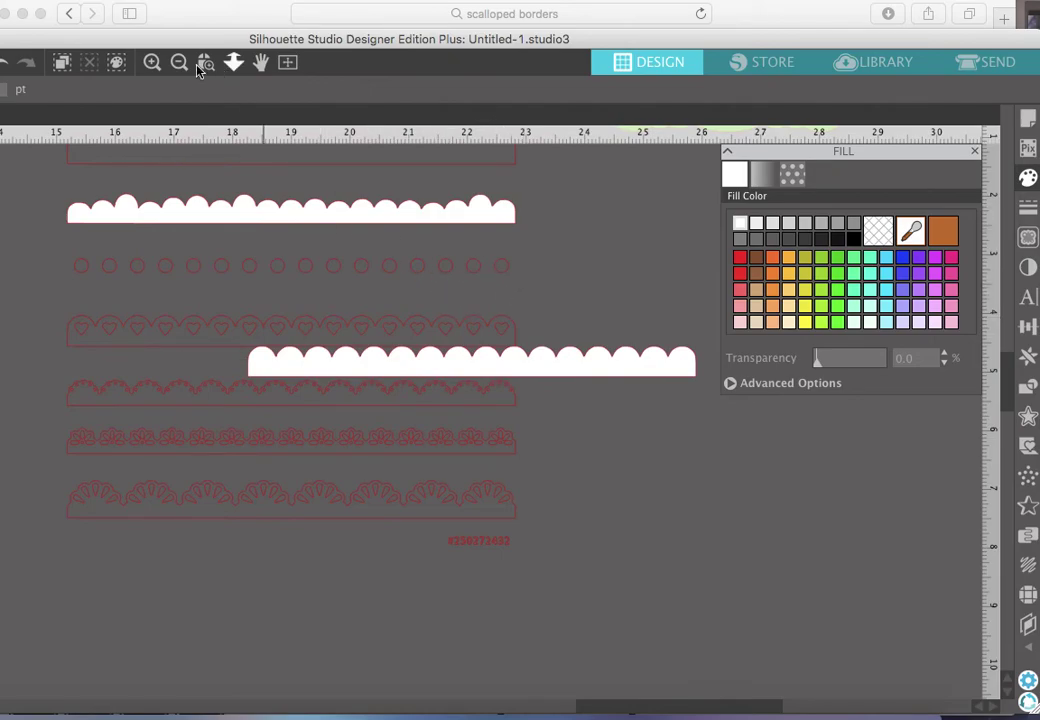
{"action": "left_click", "coordinate": [4, 64]}
{"action": "left_click", "coordinate": [4, 64]}
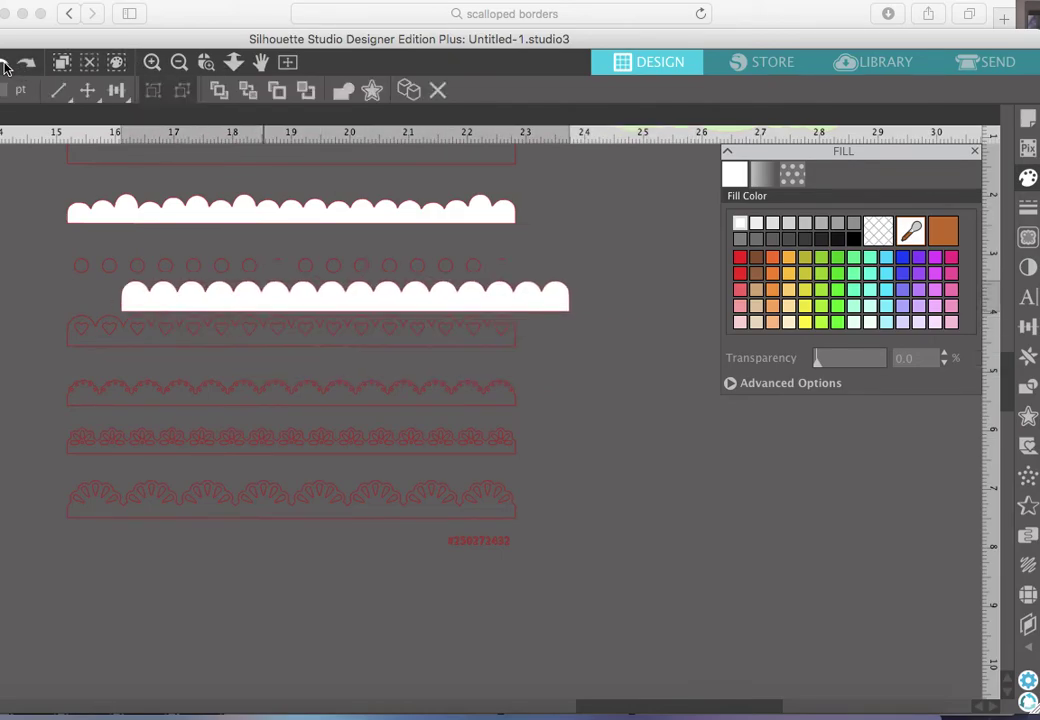
Step: Make a compound path from the third border and its circles, and move it up beneath the uneven-scallop border
{"action": "left_click", "coordinate": [4, 64]}
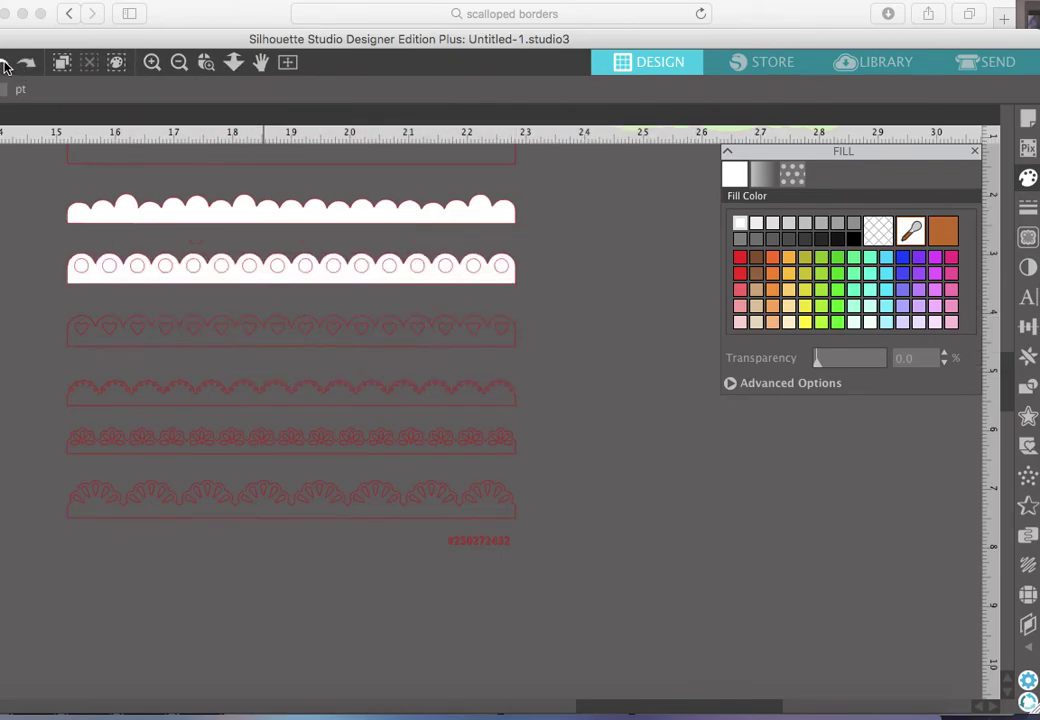
{"action": "left_click", "coordinate": [505, 272]}
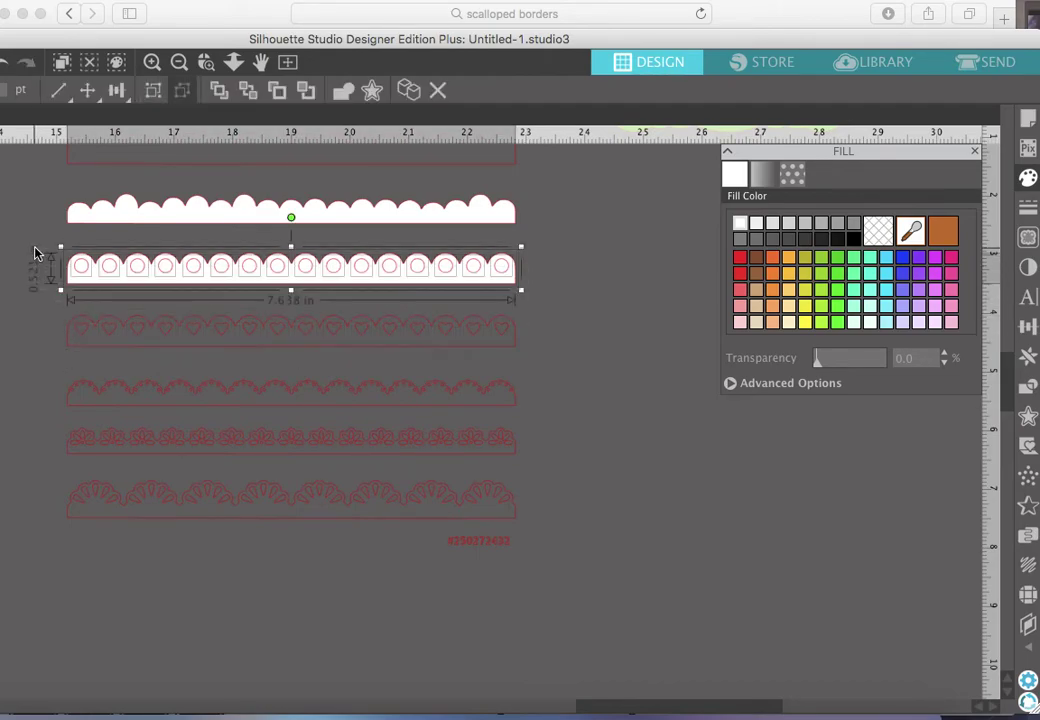
{"action": "right_click", "coordinate": [204, 264]}
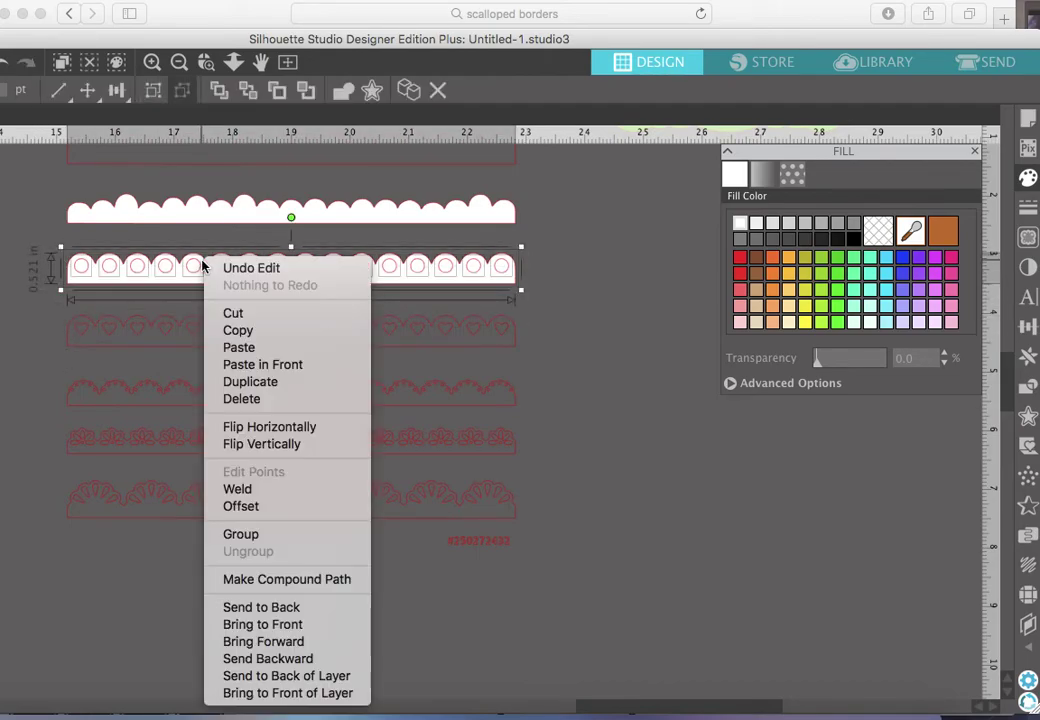
{"action": "left_click", "coordinate": [285, 580]}
{"action": "left_click", "coordinate": [557, 360]}
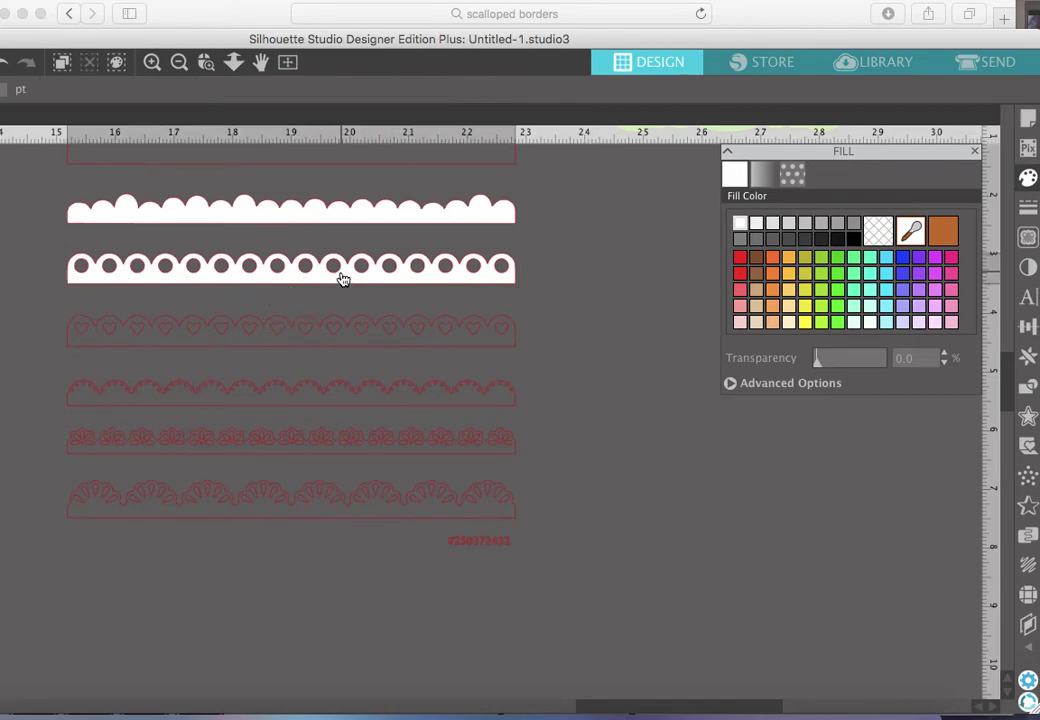
{"action": "left_click_drag", "start_coordinate": [342, 279], "coordinate": [343, 263]}
{"action": "left_click", "coordinate": [530, 391]}
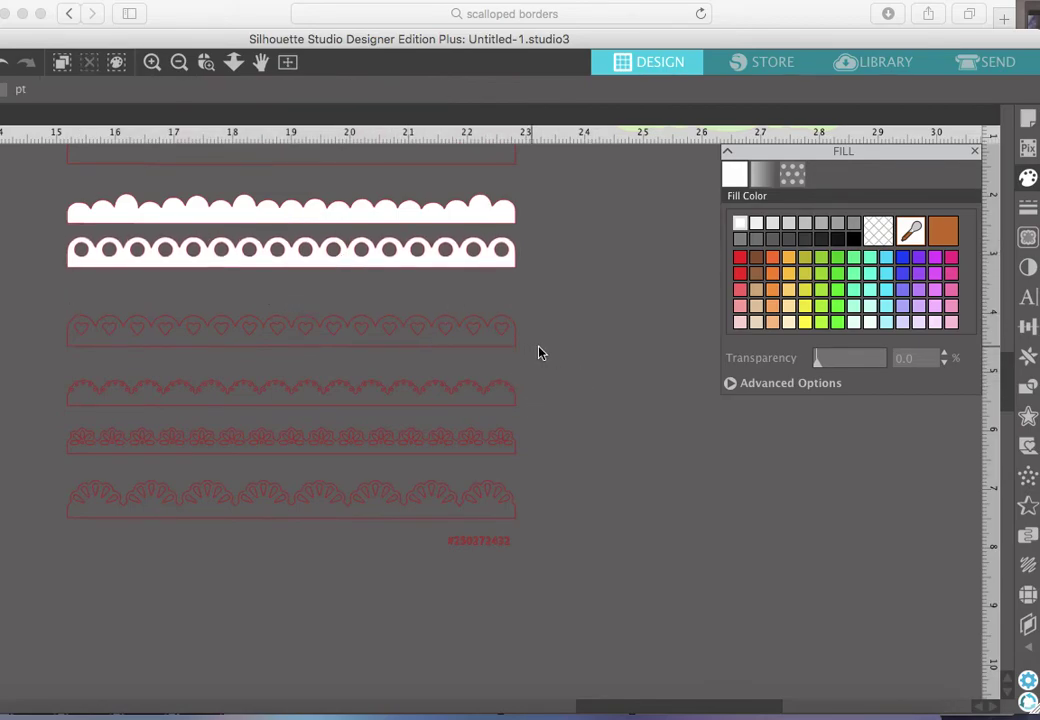
Step: Fill the heart border white and make it a compound path so the hearts are cut out
{"action": "left_click_drag", "start_coordinate": [549, 347], "coordinate": [60, 305]}
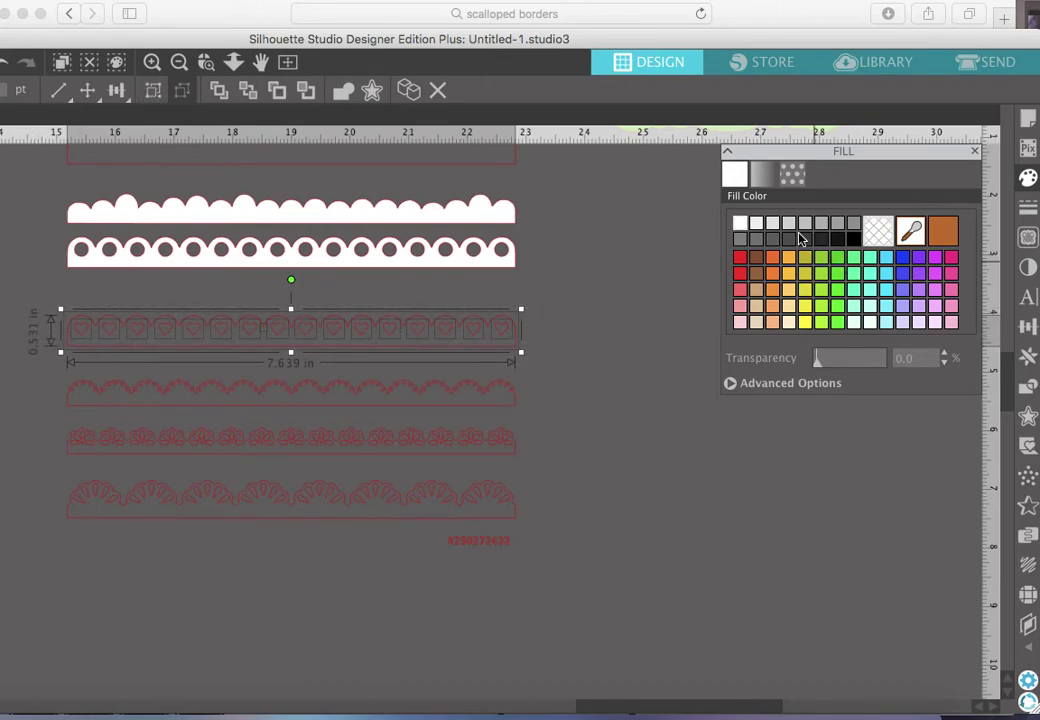
{"action": "left_click", "coordinate": [739, 222]}
{"action": "right_click", "coordinate": [366, 346]}
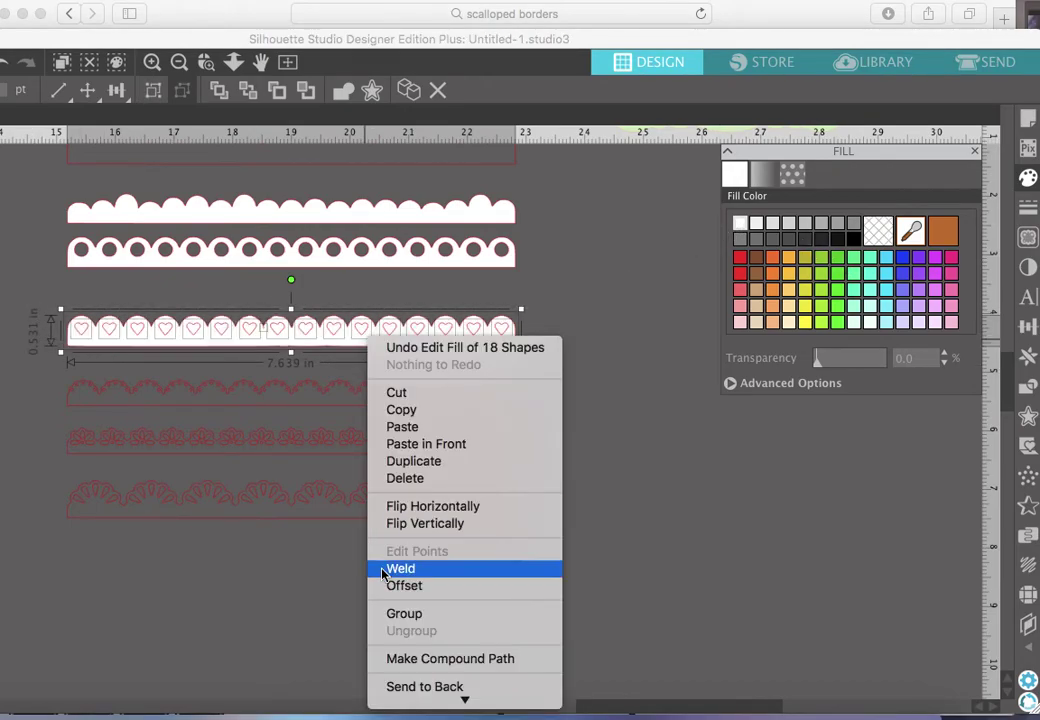
{"action": "left_click", "coordinate": [476, 658]}
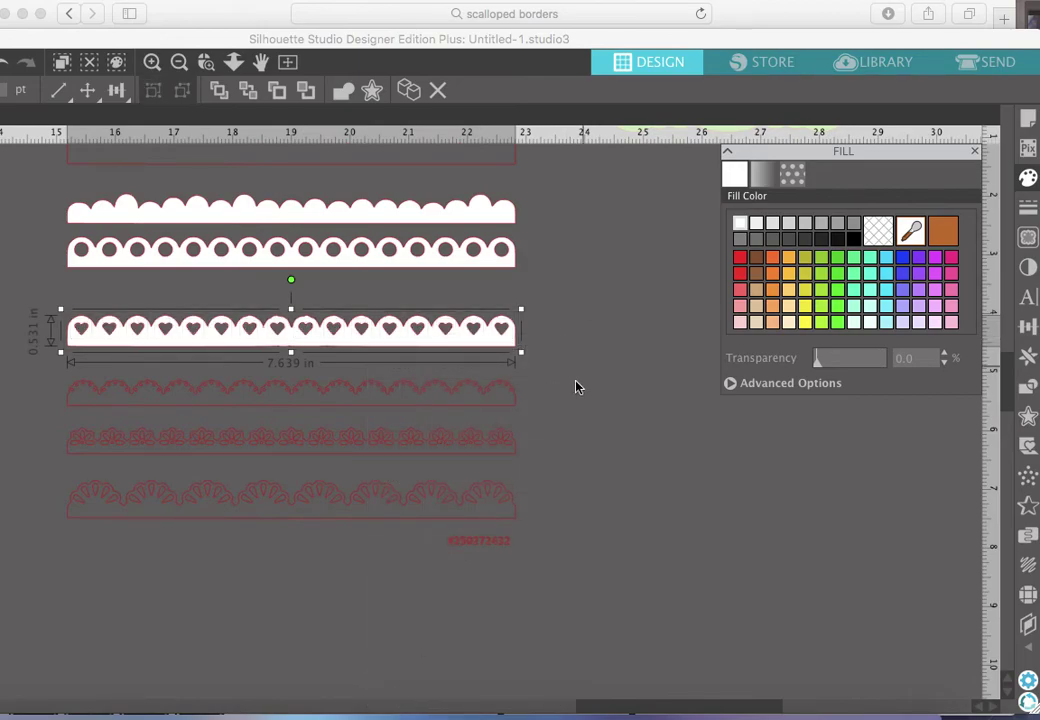
{"action": "left_click", "coordinate": [543, 536]}
Step: Make the lowest border, the one with fan shapes, a compound path and fill it with white
{"action": "left_click", "coordinate": [68, 514]}
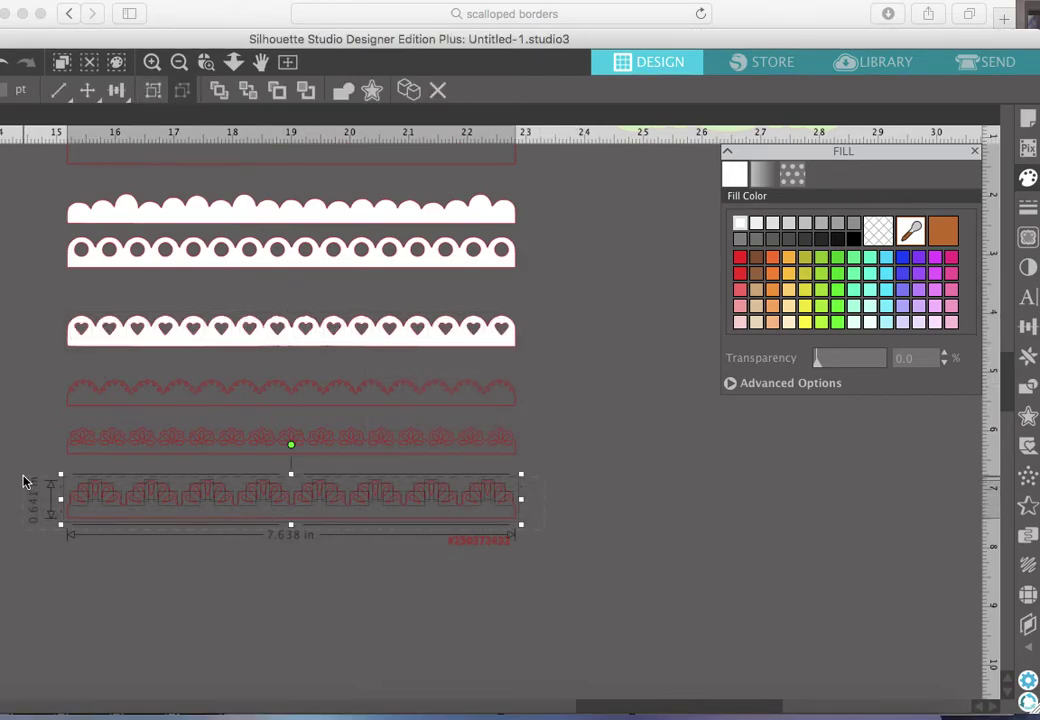
{"action": "right_click", "coordinate": [221, 500]}
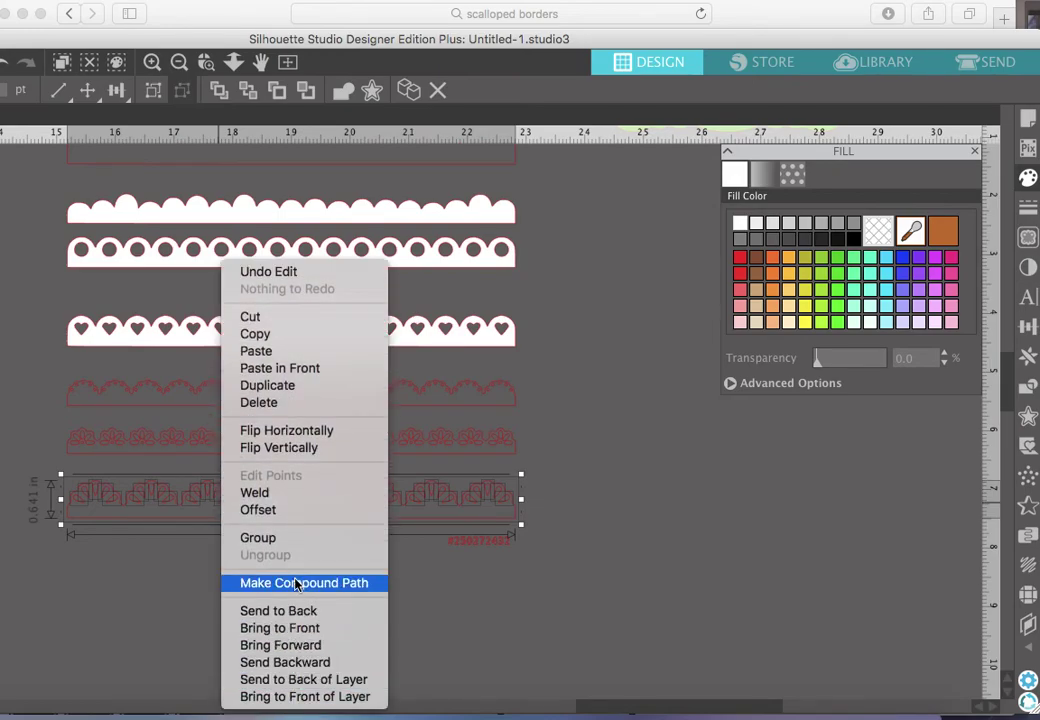
{"action": "left_click", "coordinate": [297, 583]}
{"action": "left_click", "coordinate": [739, 222]}
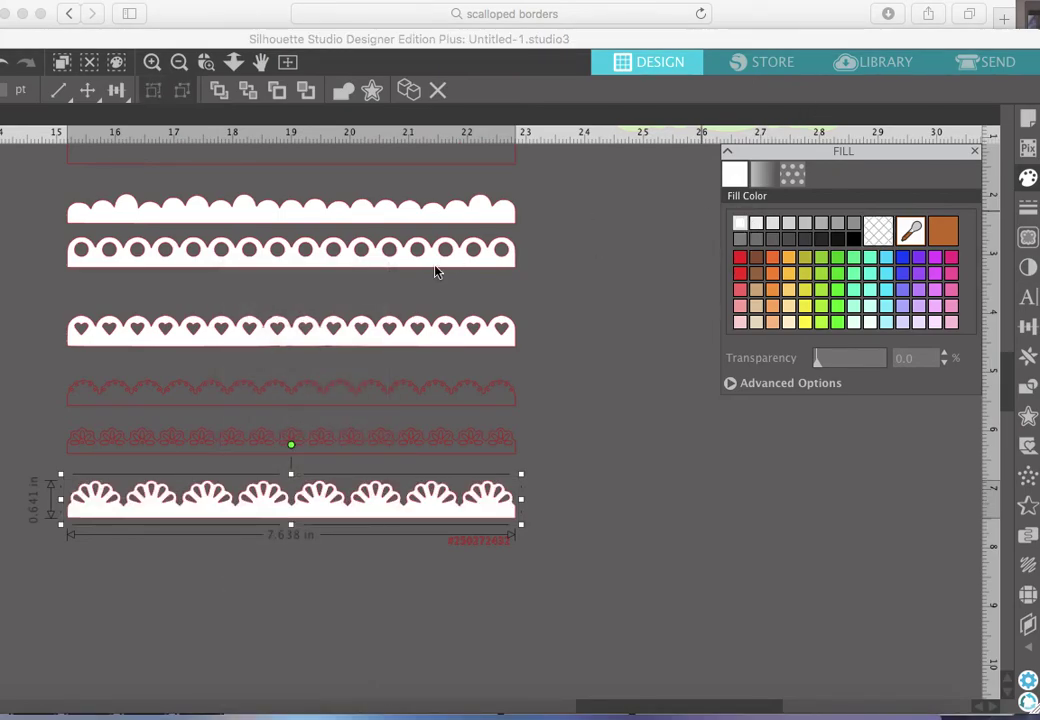
{"action": "left_click", "coordinate": [562, 481]}
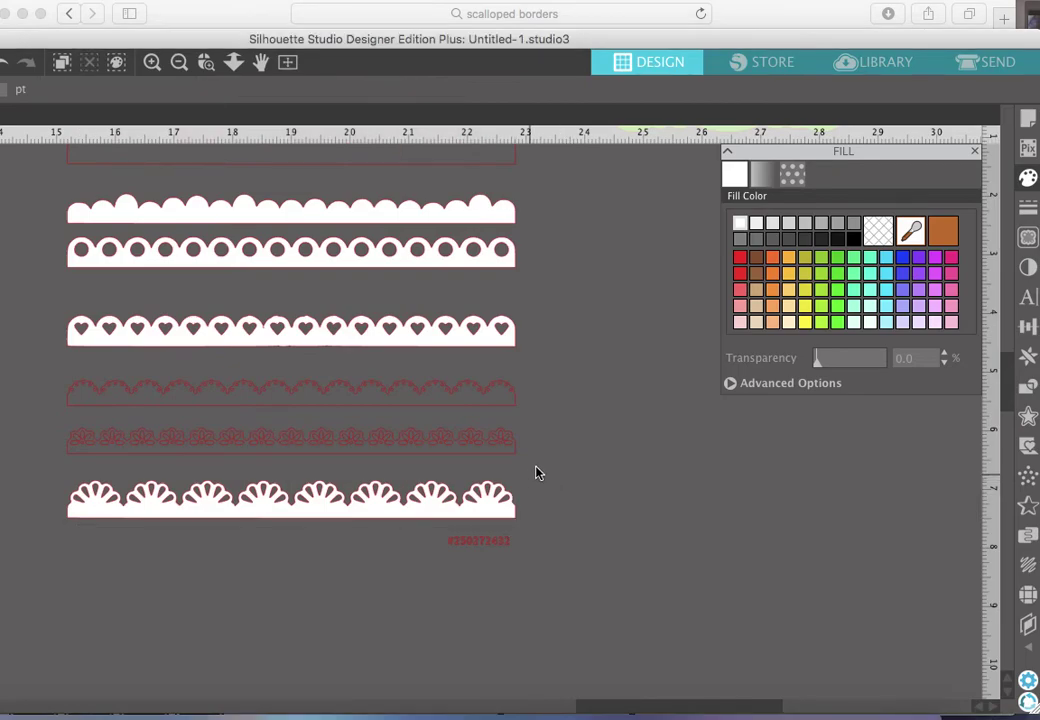
Step: Delete the two unfilled borders between the heart and fan borders, and move the fan border up beneath the hearts
{"action": "left_click_drag", "start_coordinate": [545, 466], "coordinate": [14, 378]}
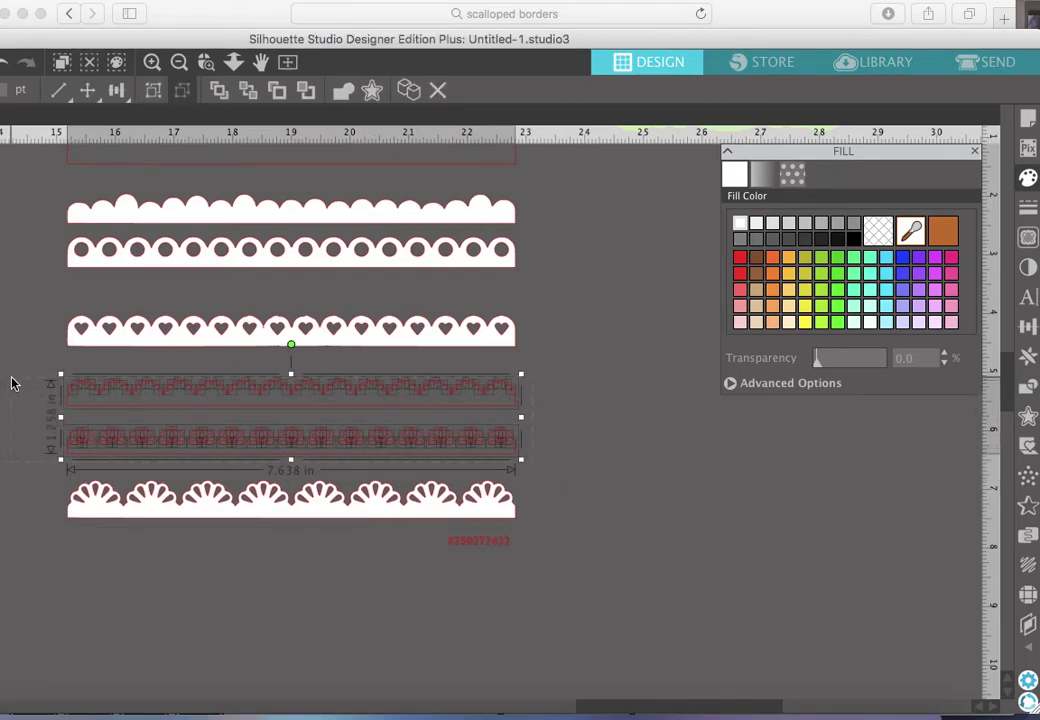
{"action": "key", "text": "Delete"}
{"action": "left_click_drag", "start_coordinate": [390, 505], "coordinate": [380, 385]}
{"action": "left_click", "coordinate": [588, 606]}
Step: Delete the traced image number and the unfilled plain-scallop border above the white borders
{"action": "left_click_drag", "start_coordinate": [588, 606], "coordinate": [348, 506]}
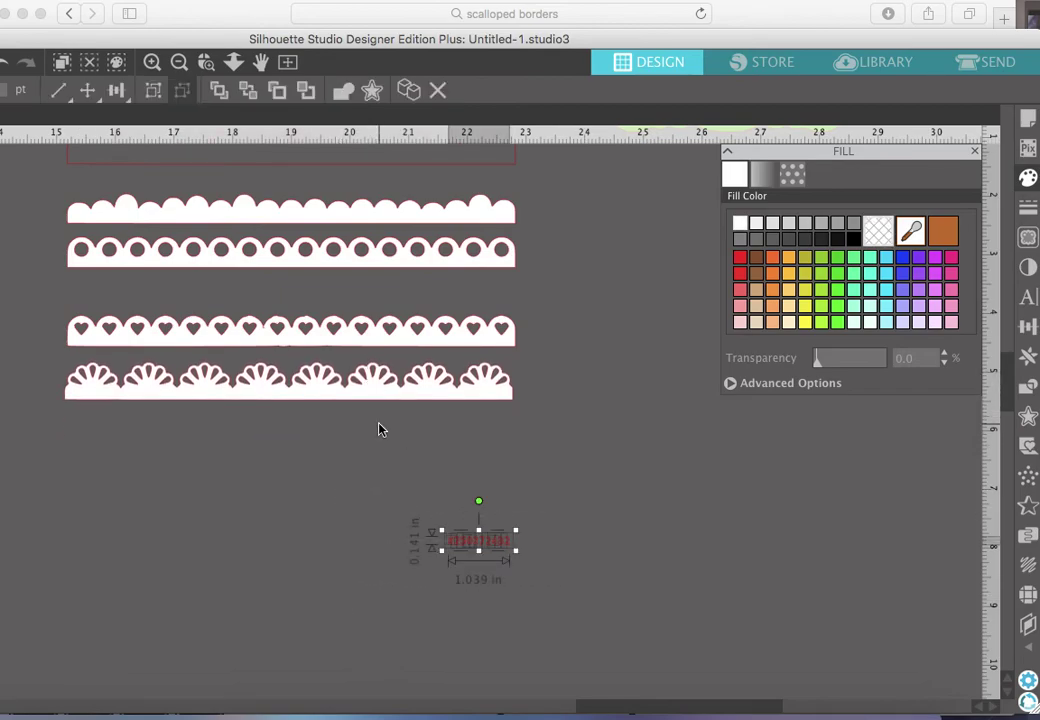
{"action": "key", "text": "Delete"}
{"action": "scroll", "coordinate": [380, 427], "scroll_direction": "up", "scroll_amount": 5}
{"action": "left_click", "coordinate": [427, 305]}
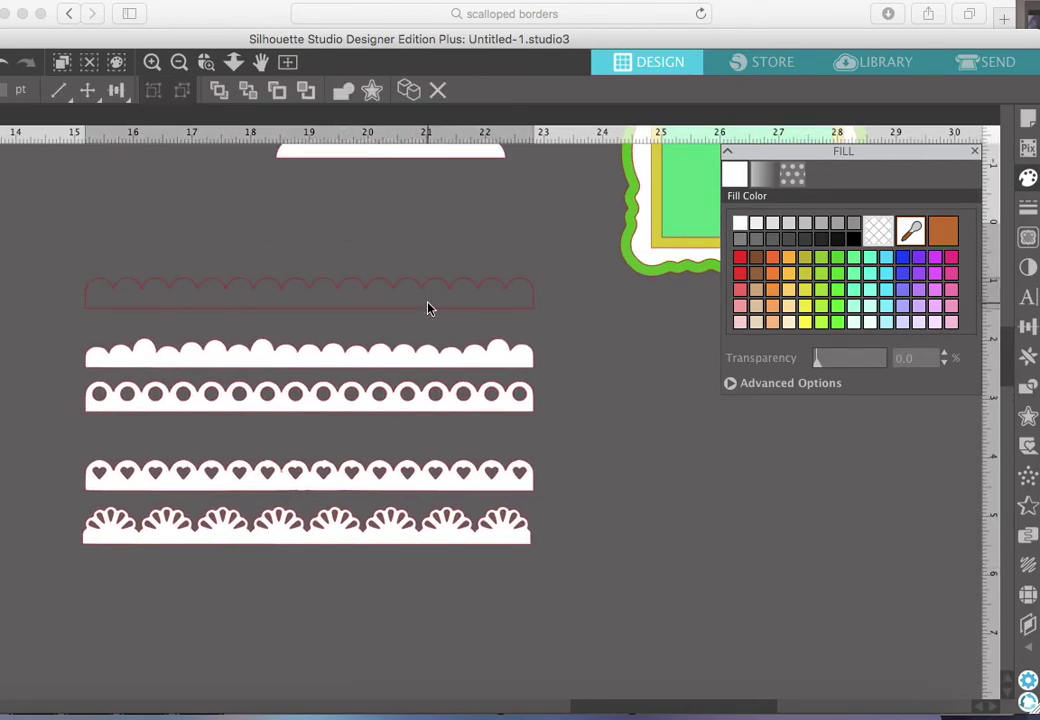
{"action": "key", "text": "Delete"}
Step: Move the four white borders together up beneath the earlier scalloped shapes and deselect them
{"action": "left_click_drag", "start_coordinate": [562, 571], "coordinate": [114, 306]}
{"action": "left_click_drag", "start_coordinate": [309, 364], "coordinate": [340, 263]}
{"action": "scroll", "coordinate": [338, 263], "scroll_direction": "up", "scroll_amount": 5}
{"action": "scroll", "coordinate": [338, 263], "scroll_direction": "right", "scroll_amount": 3}
{"action": "left_click", "coordinate": [180, 63]}
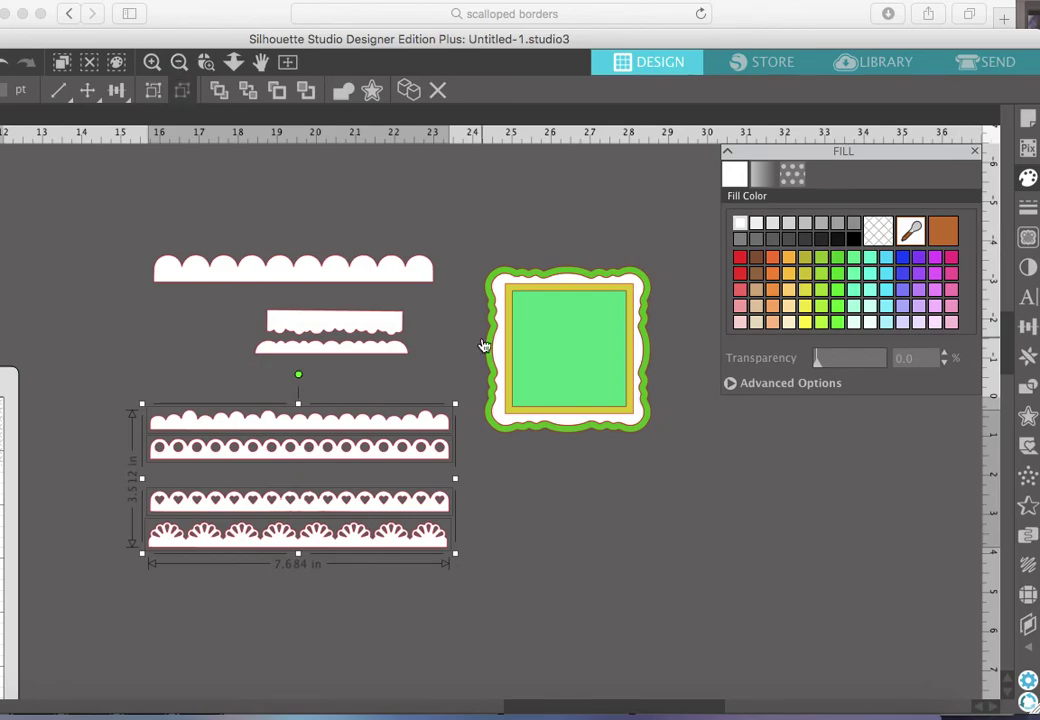
{"action": "left_click", "coordinate": [445, 387]}
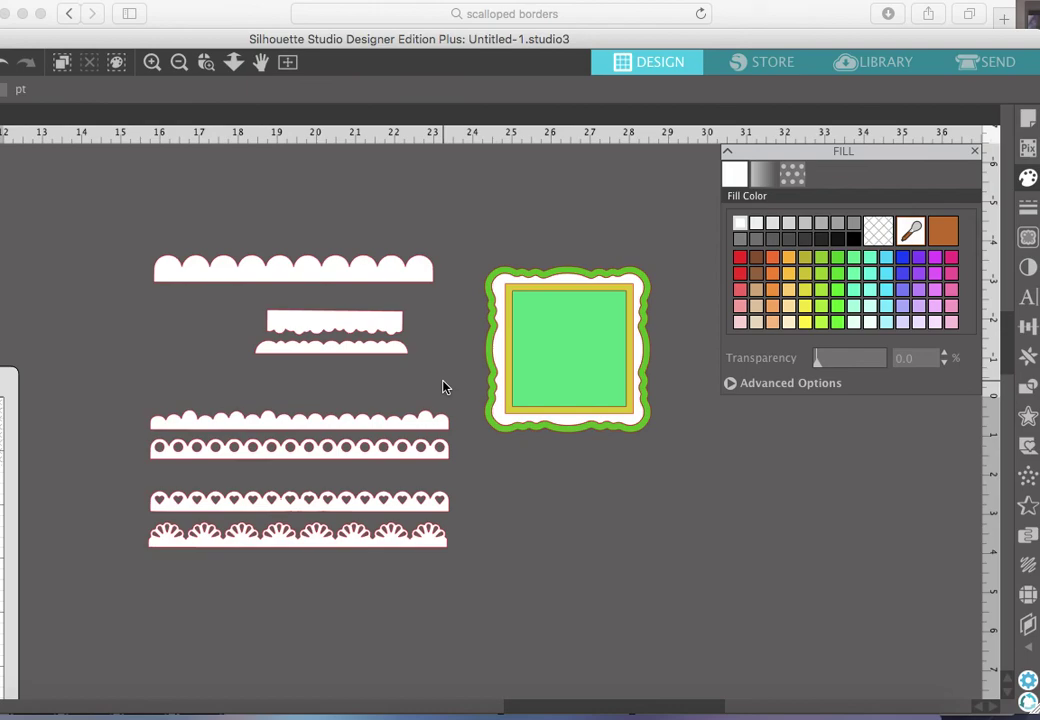